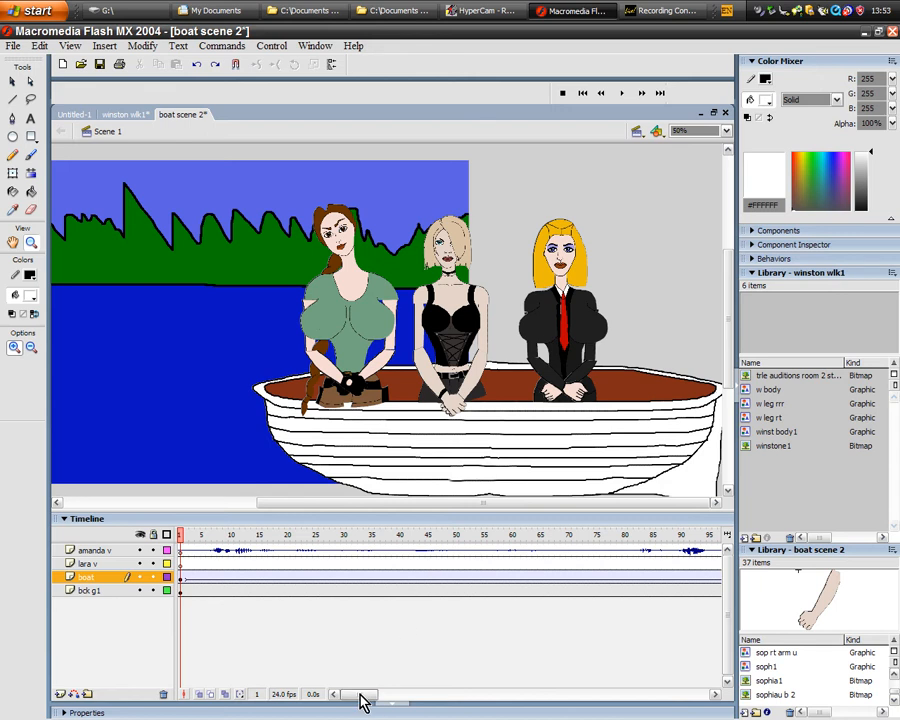
# - Minimize Flash, move the SFX NEW folder window off the desktop shortcuts, and launch Paint Shop Pro 7
pyautogui.moveTo(388, 503); pyautogui.dragTo(318, 539)
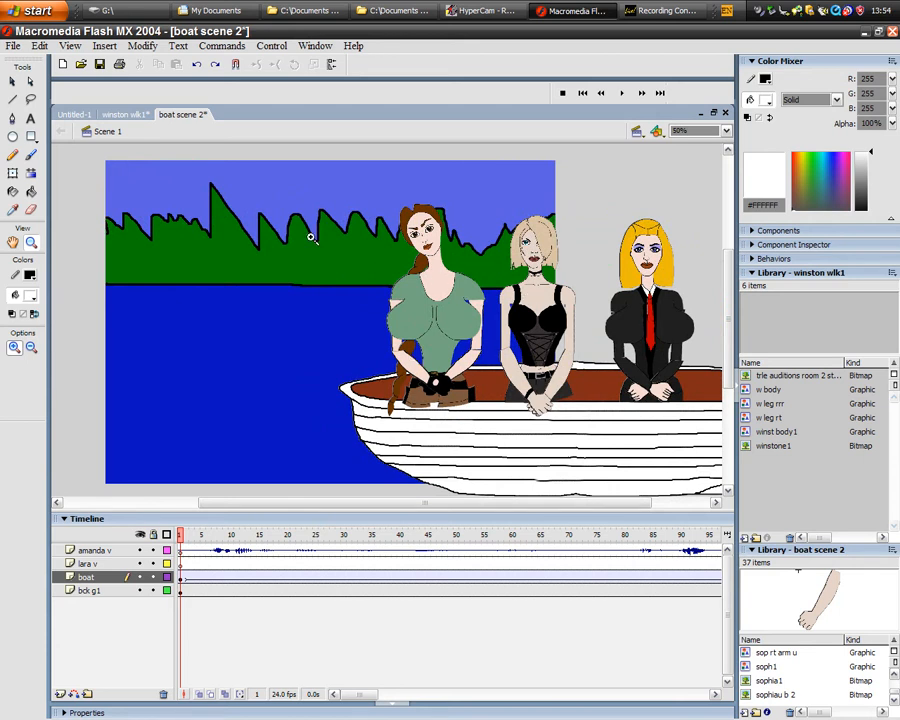
pyautogui.click(865, 32)
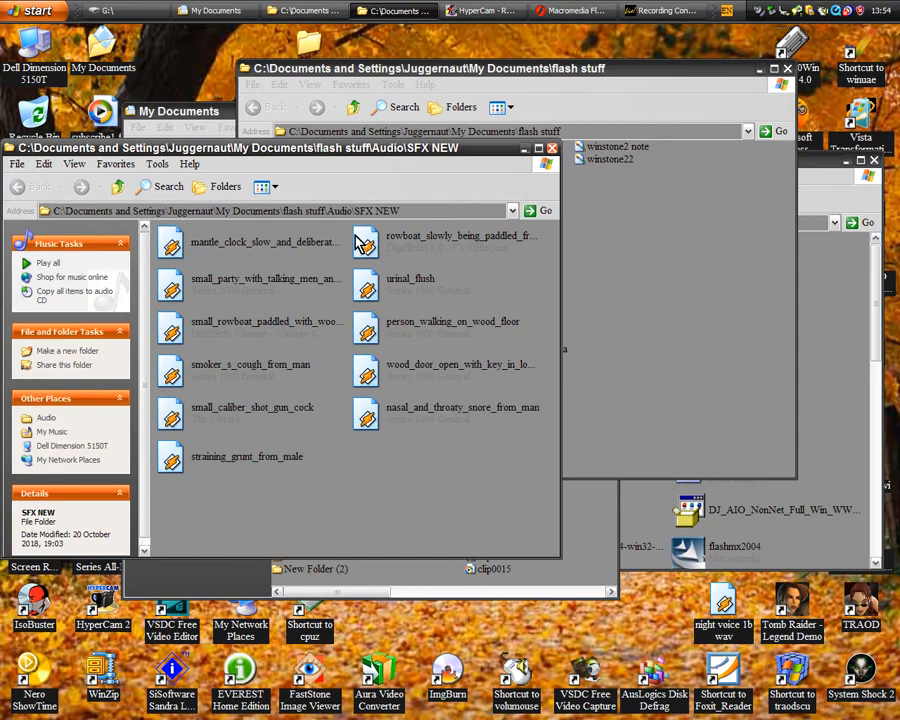
pyautogui.moveTo(188, 154); pyautogui.dragTo(433, 152)
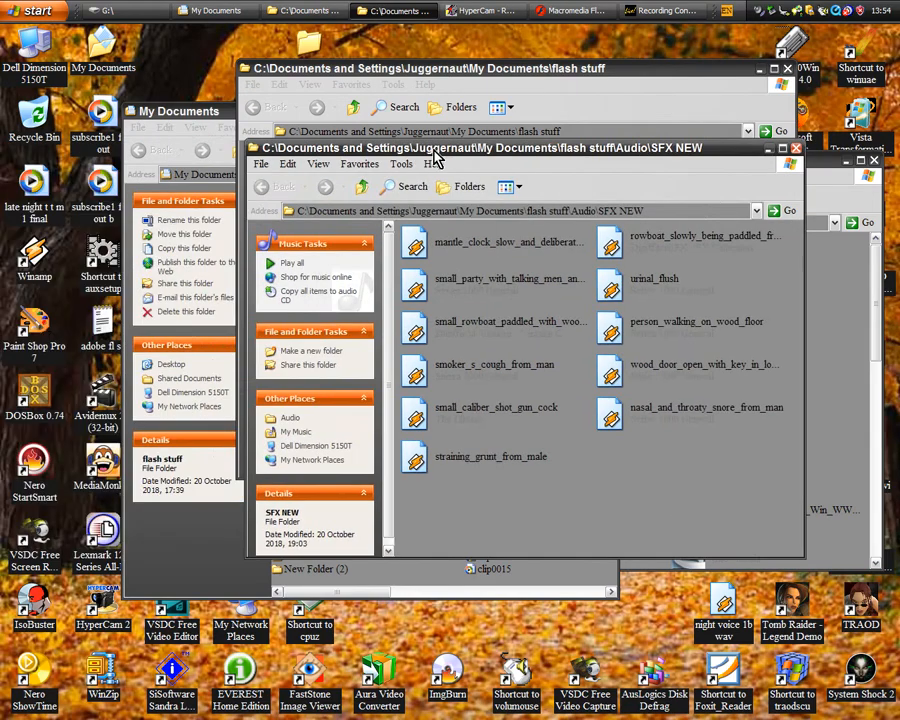
pyautogui.click(34, 322)
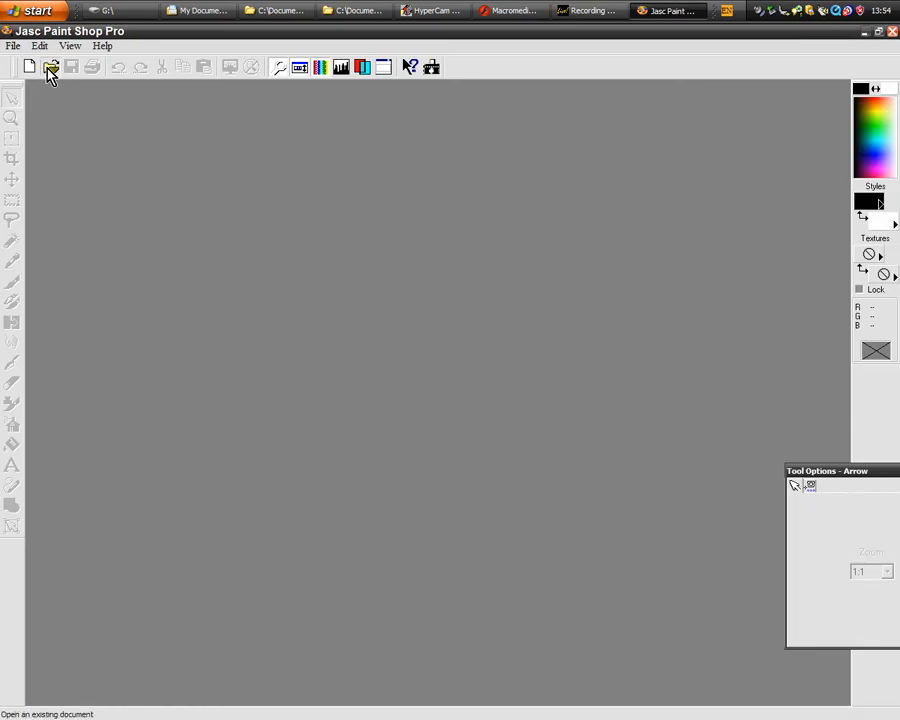
# - Open the lara front 1a image from the Lara body folder, showing its contents as thumbnails in an enlarged file dialog
pyautogui.click(50, 67)
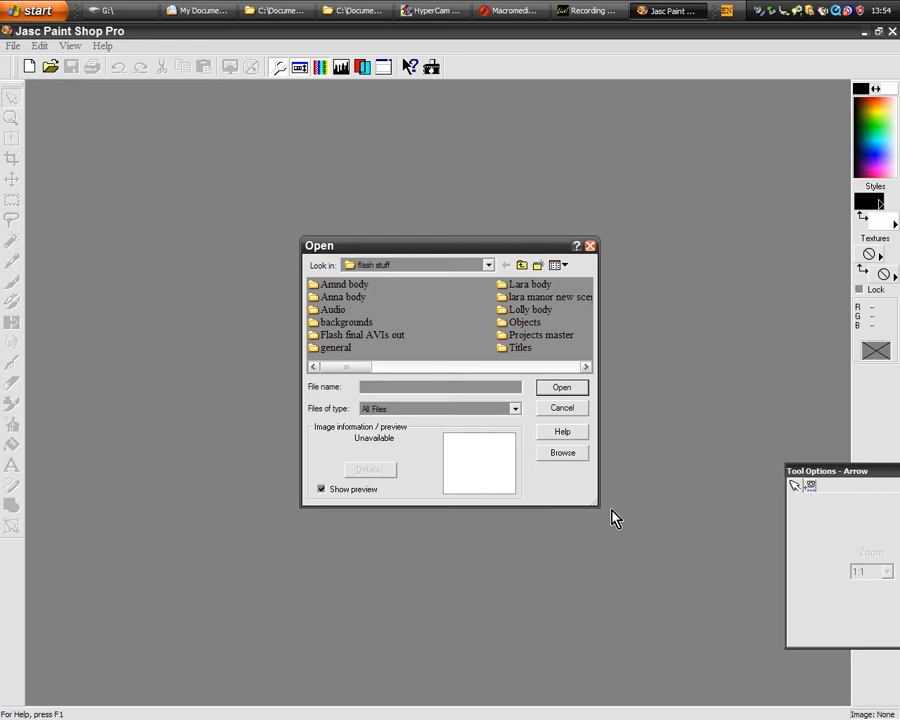
pyautogui.moveTo(598, 502); pyautogui.dragTo(710, 626)
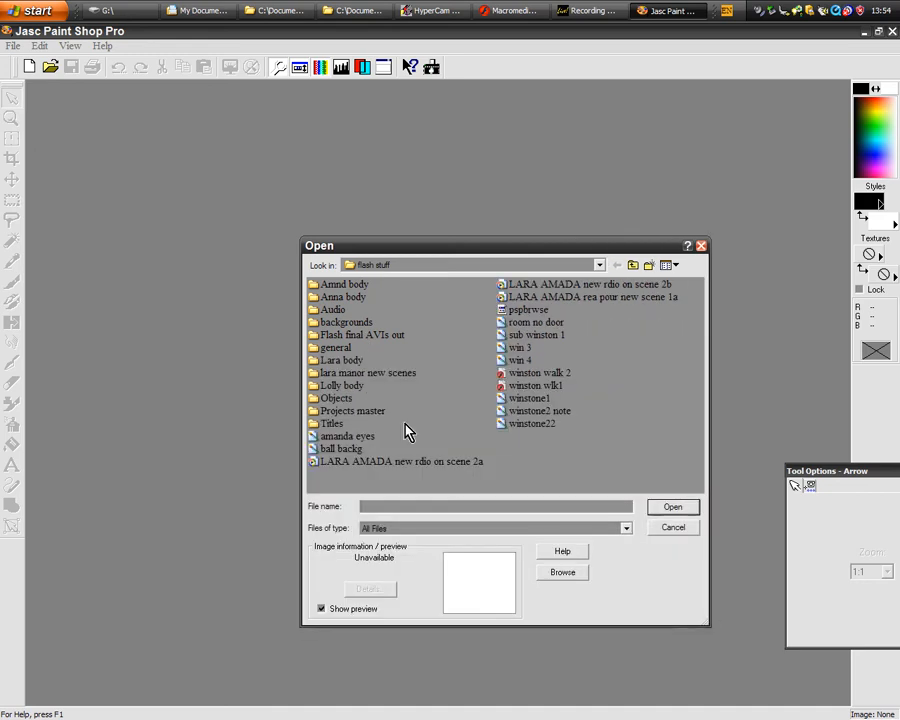
pyautogui.doubleClick(346, 363)
pyautogui.click(667, 265)
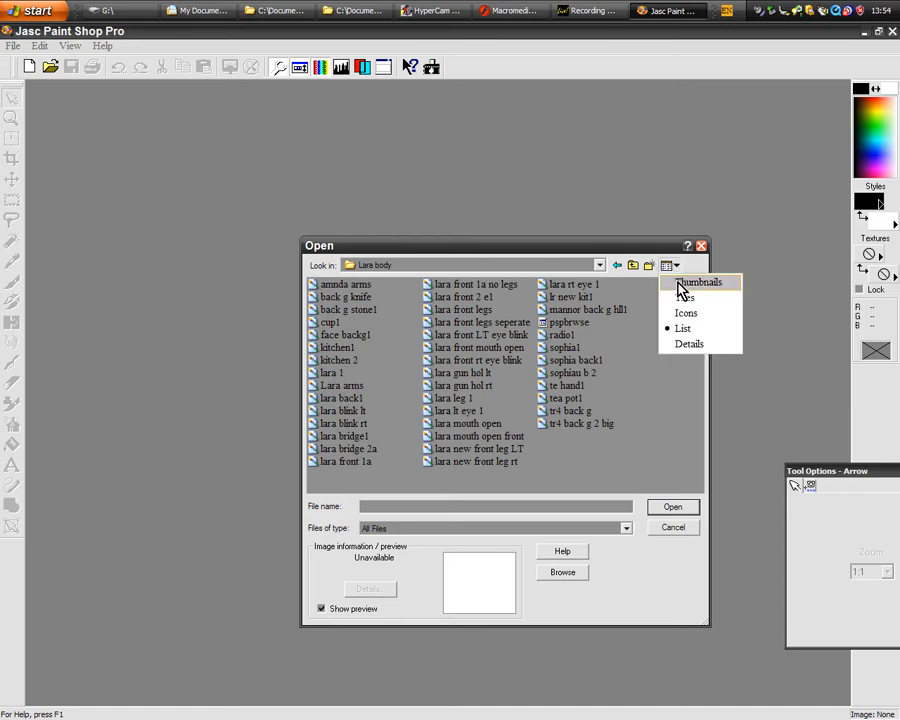
pyautogui.click(694, 281)
pyautogui.moveTo(613, 251); pyautogui.dragTo(491, 147)
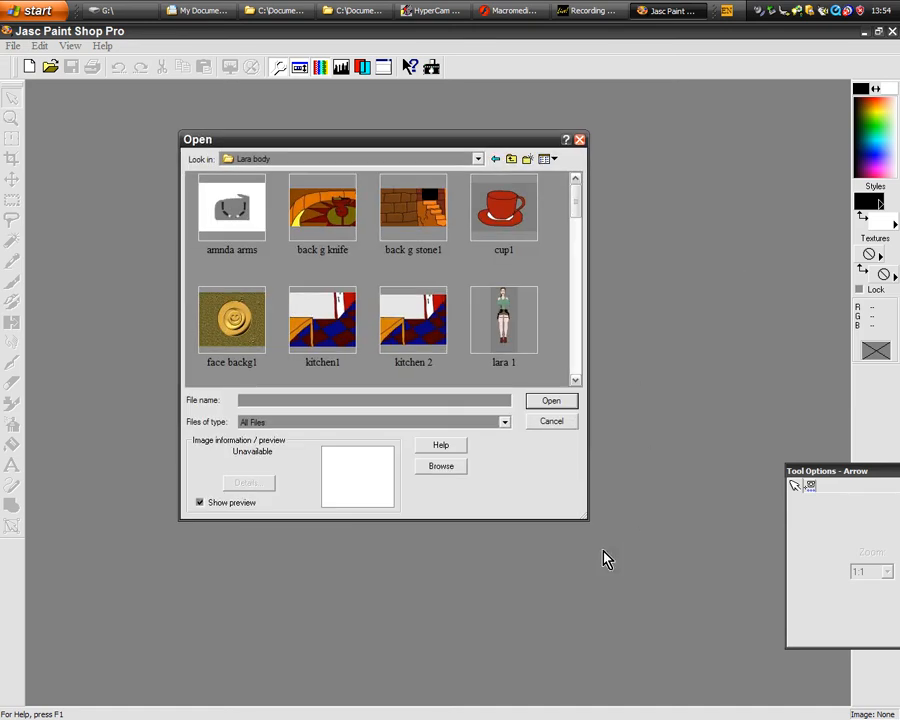
pyautogui.moveTo(586, 515); pyautogui.dragTo(770, 716)
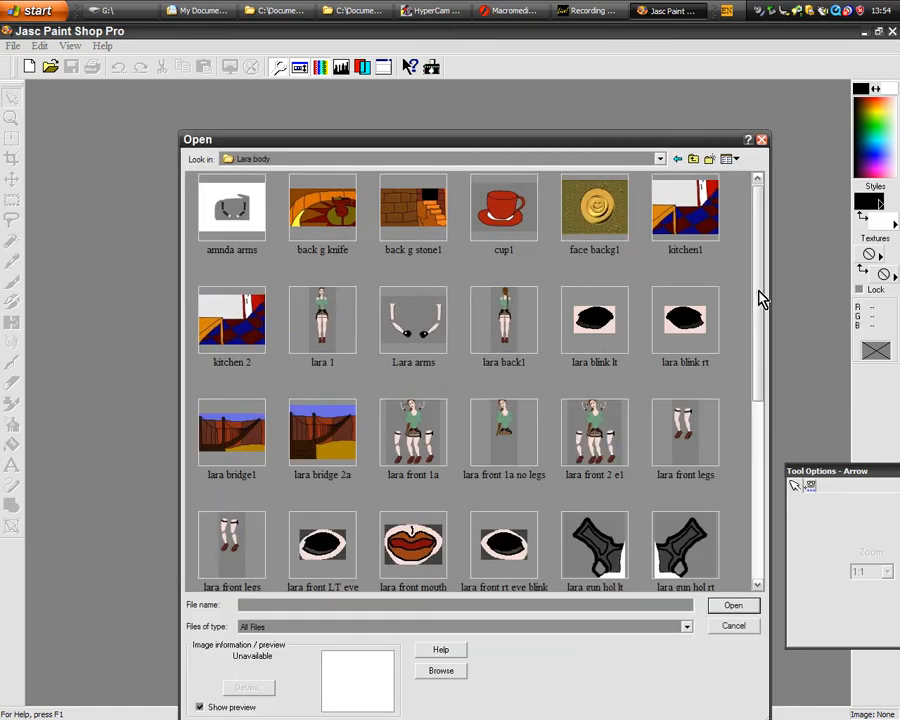
pyautogui.moveTo(756, 296); pyautogui.dragTo(765, 355)
pyautogui.doubleClick(398, 326)
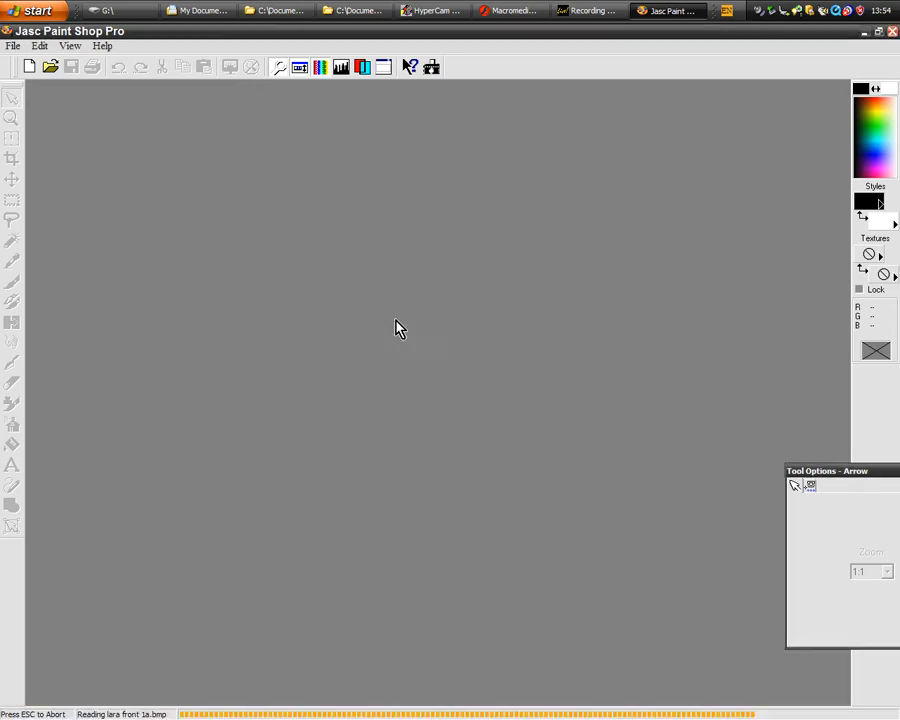
# - Examine the head, torso and separately drawn arms, eyes and mouth of lara front 1a at 1:1, and close the image
pyautogui.moveTo(285, 95); pyautogui.dragTo(378, 95)
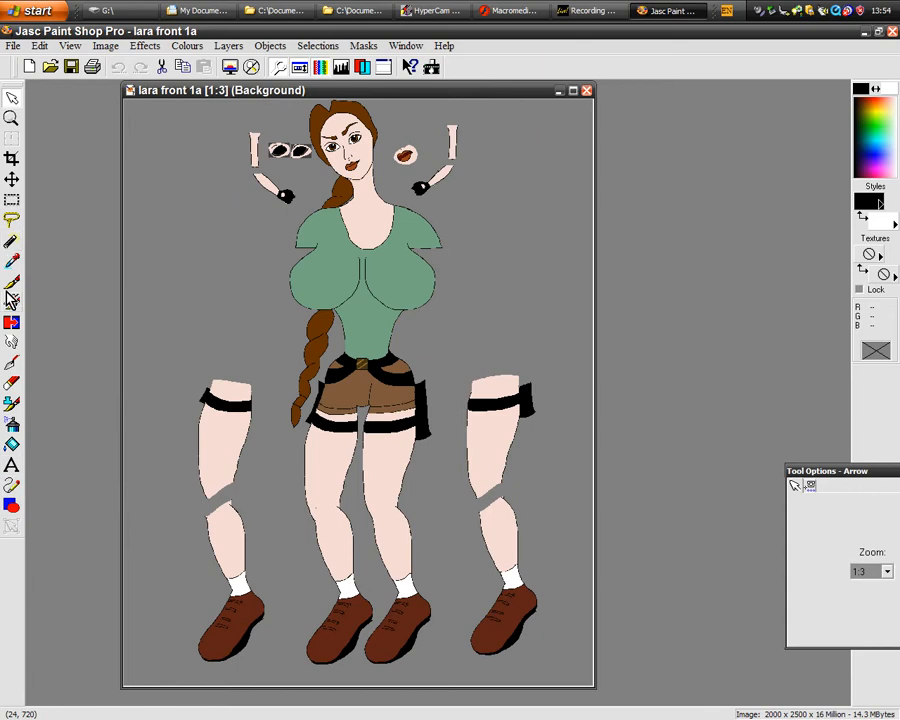
pyautogui.scroll(1, 411, 215)
pyautogui.scroll(1, 414, 199)
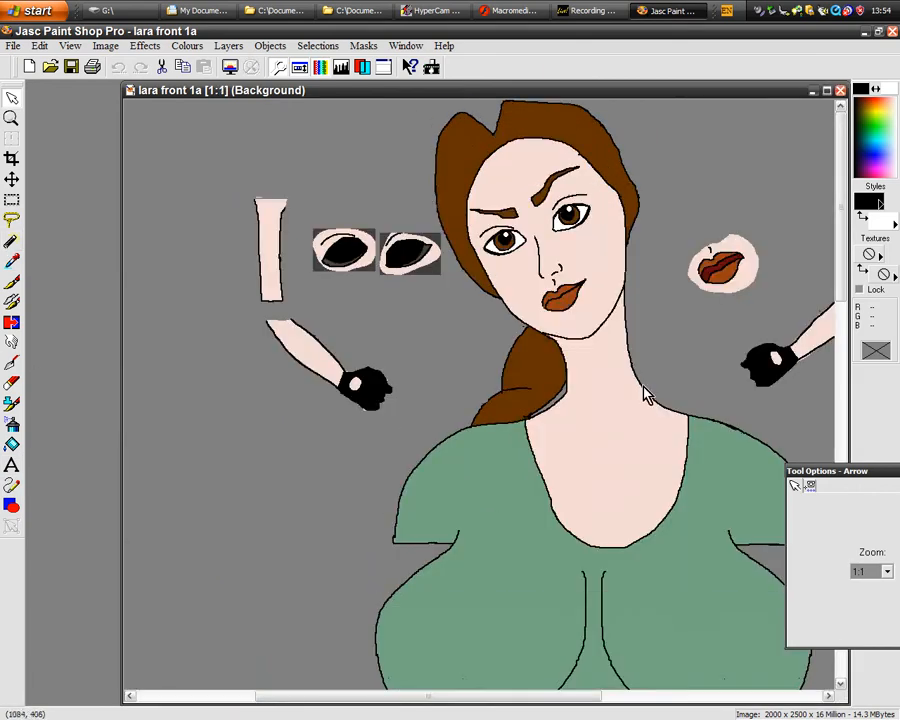
pyautogui.moveTo(844, 201)
pyautogui.mouseDown()
pyautogui.moveTo(840, 432)
pyautogui.moveTo(840, 205)
pyautogui.mouseUp()
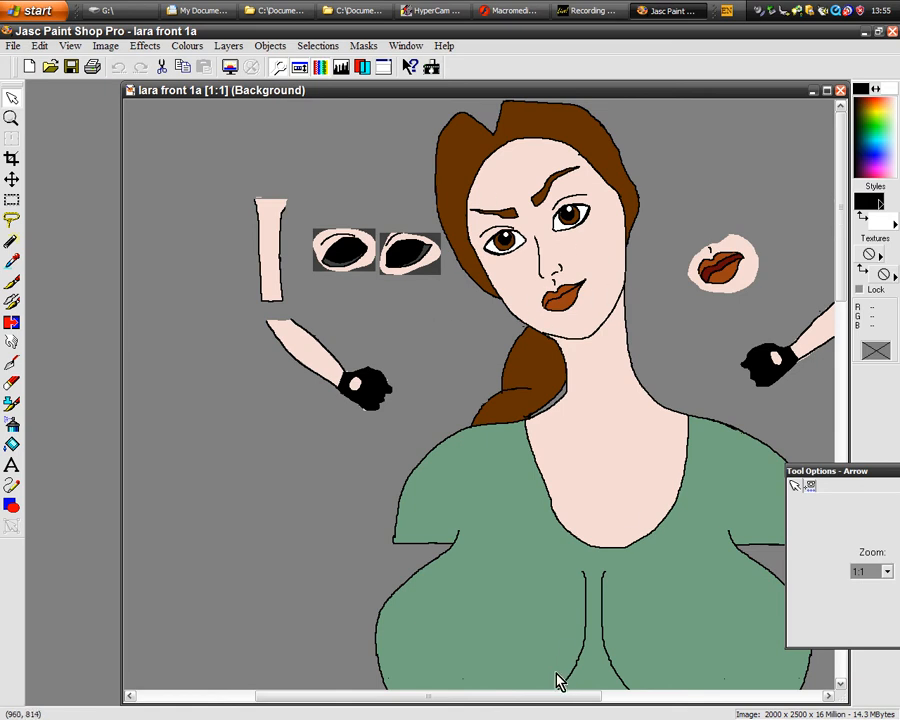
pyautogui.moveTo(481, 705); pyautogui.dragTo(514, 706)
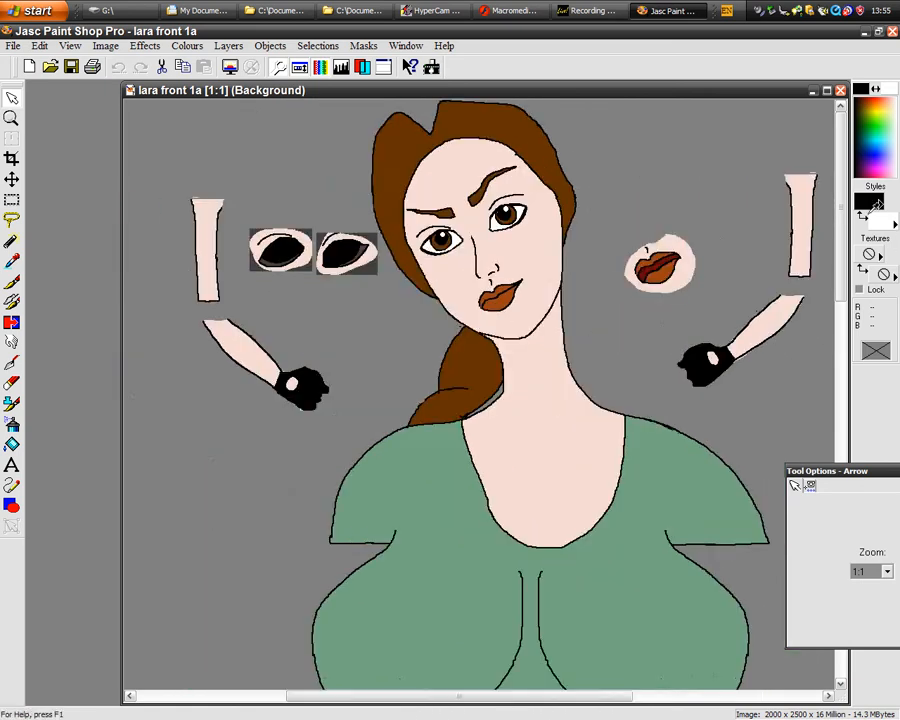
pyautogui.moveTo(843, 193); pyautogui.dragTo(810, 171)
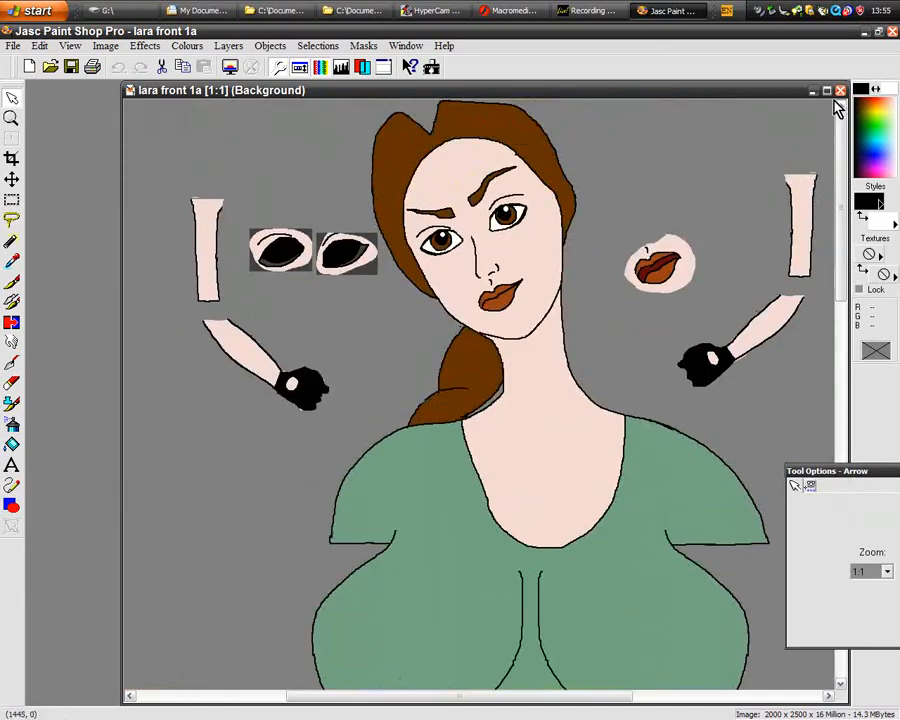
pyautogui.click(840, 91)
# - Open the sophiau b 2 image from the Lara body folder using the thumbnail view
pyautogui.click(50, 66)
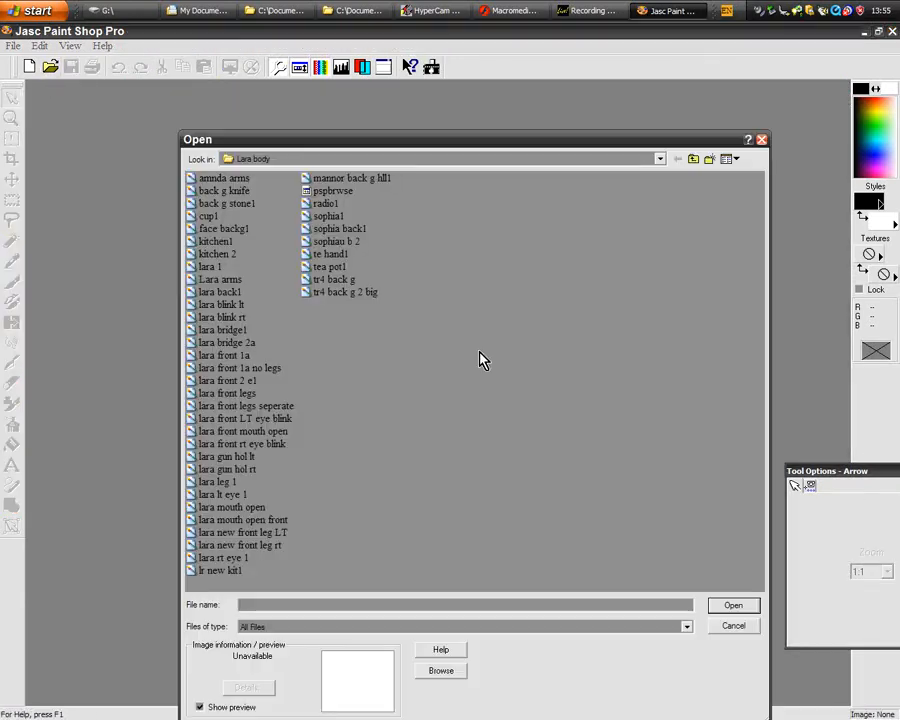
pyautogui.click(733, 158)
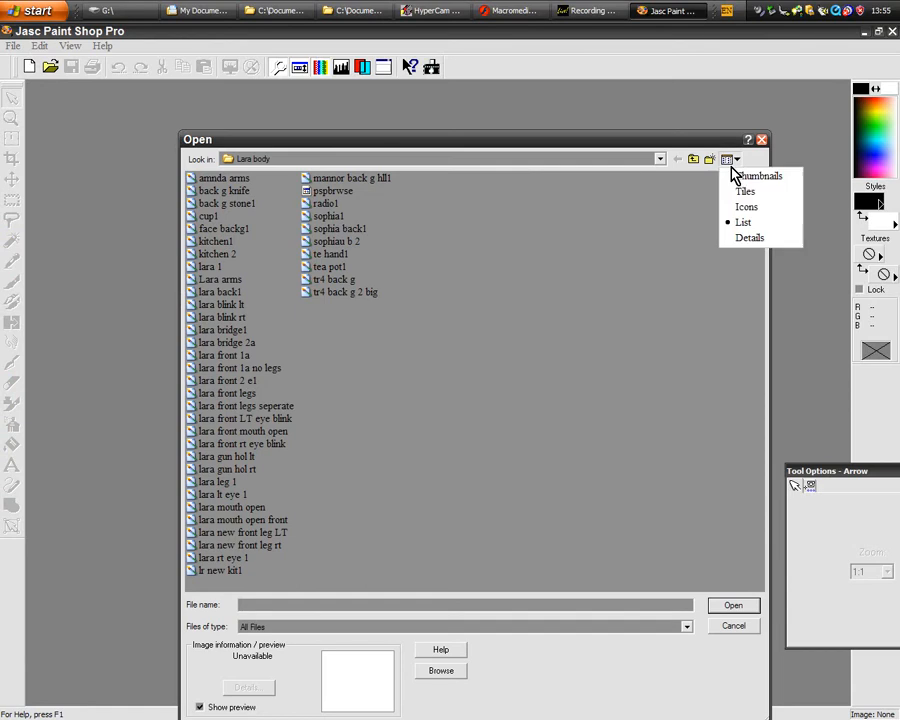
pyautogui.click(742, 178)
pyautogui.moveTo(757, 272); pyautogui.dragTo(762, 472)
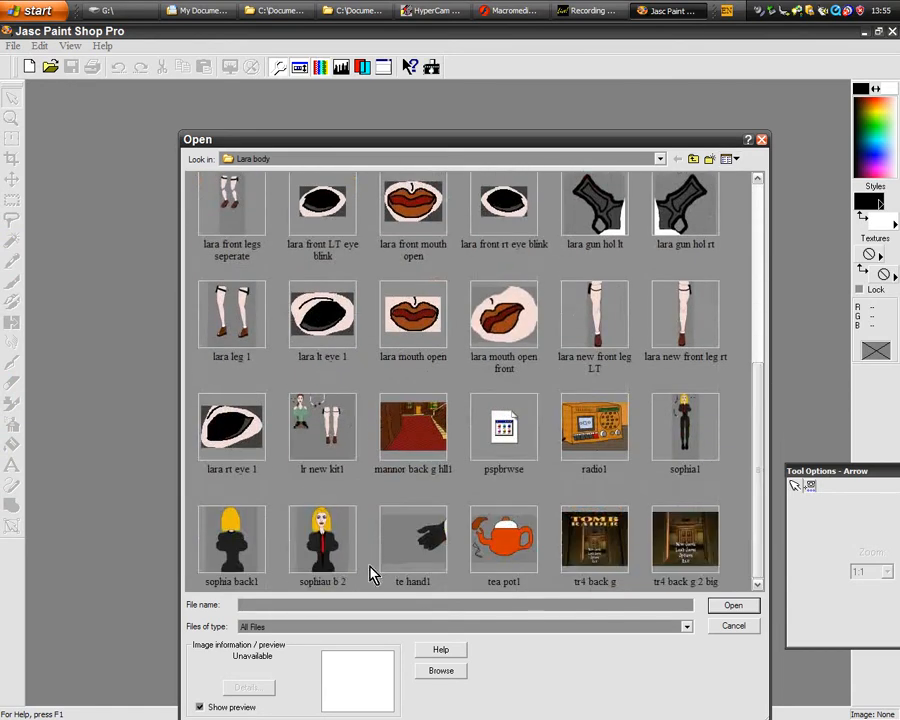
pyautogui.doubleClick(335, 546)
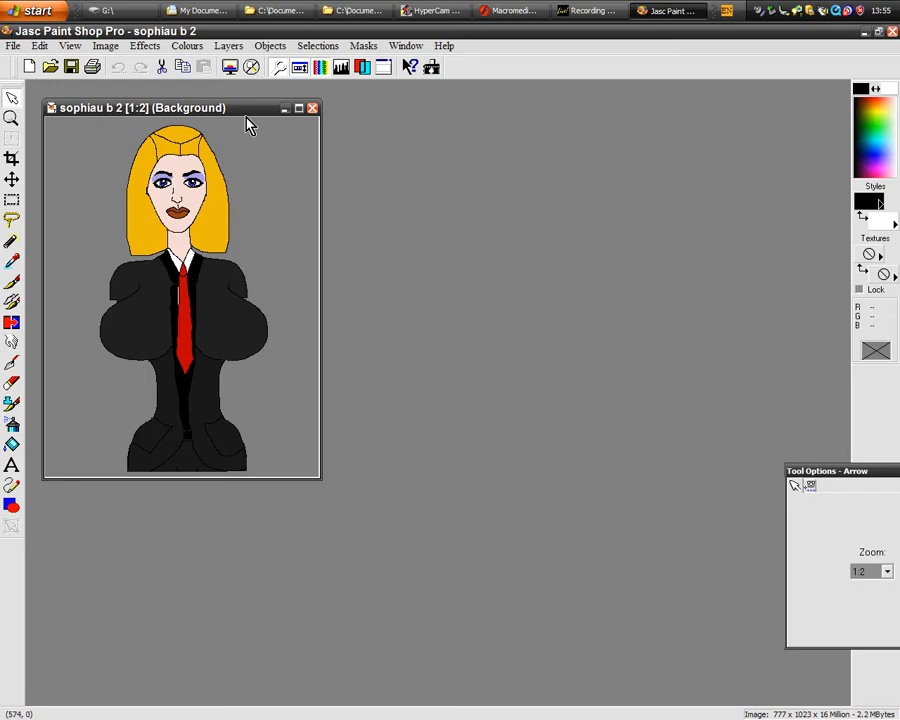
# - Examine the face and upper body of sophiau b 2 up close, and close the image
pyautogui.moveTo(246, 117); pyautogui.dragTo(427, 116)
pyautogui.scroll(2, 368, 260)
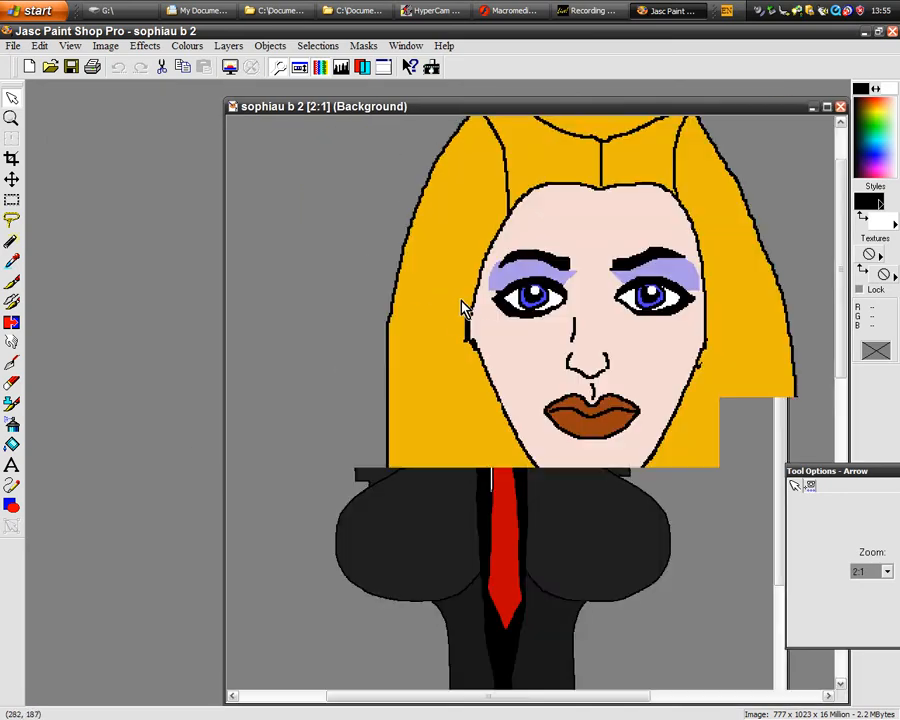
pyautogui.scroll(-1, 619, 368)
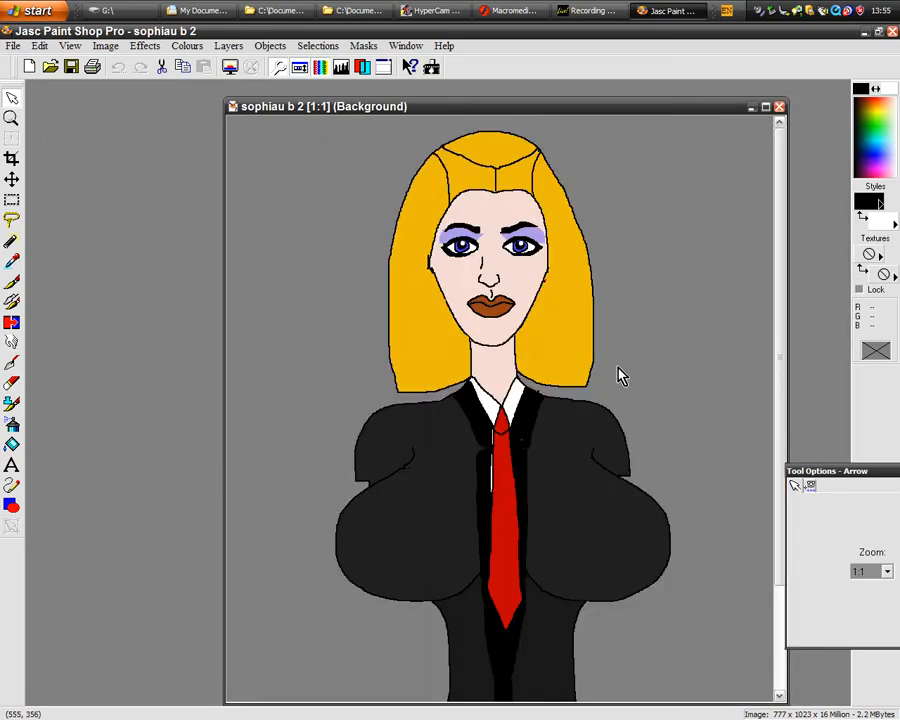
pyautogui.click(779, 107)
pyautogui.click(50, 66)
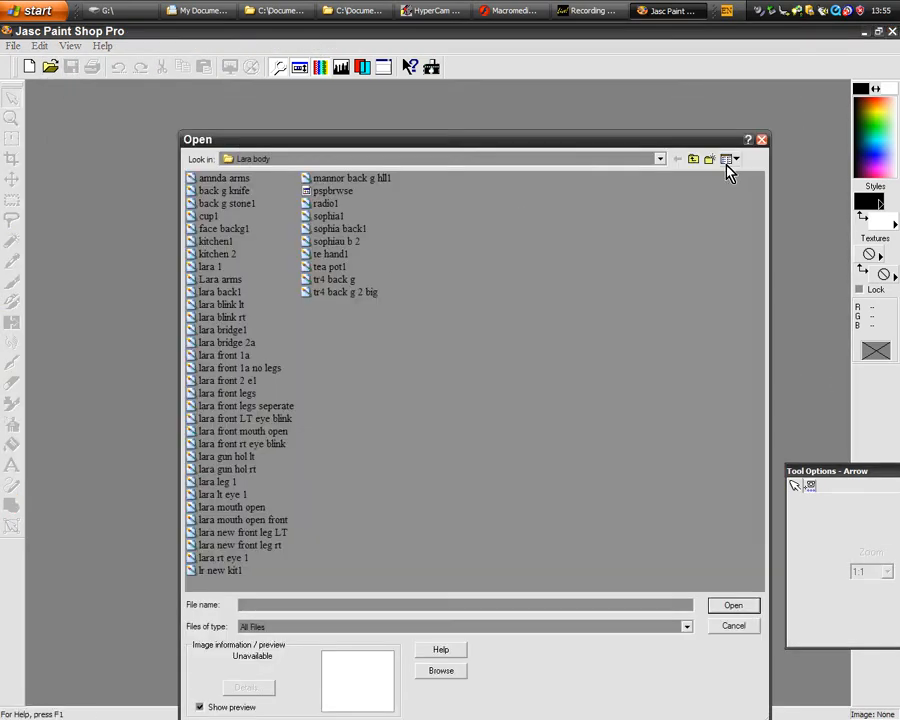
pyautogui.click(697, 159)
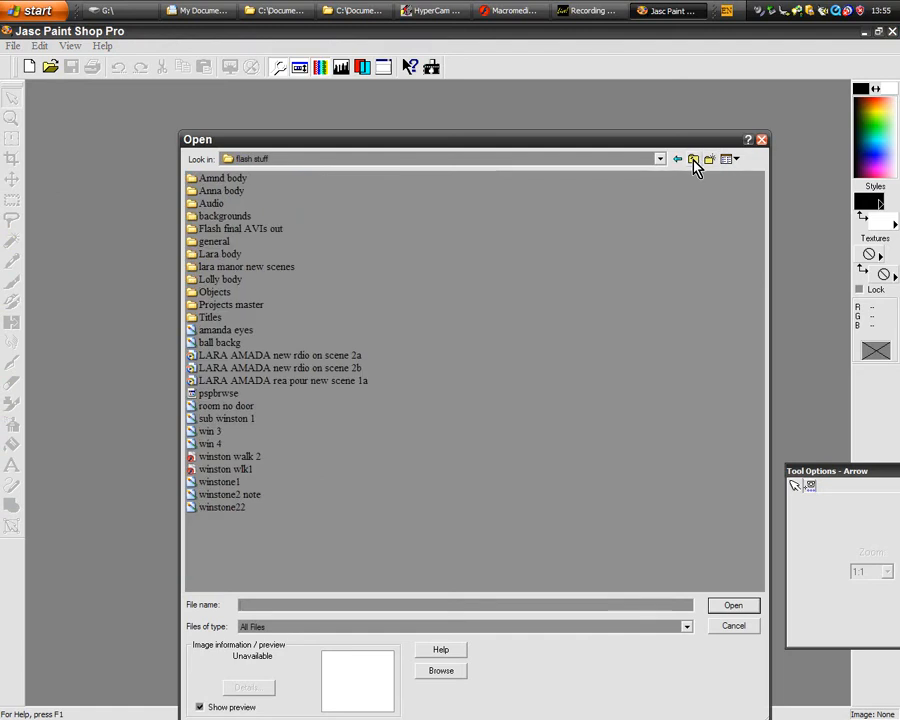
pyautogui.click(762, 140)
# - Minimize Paint Shop Pro, switch back to Macromedia Flash and select the boat symbol on the stage
pyautogui.click(865, 33)
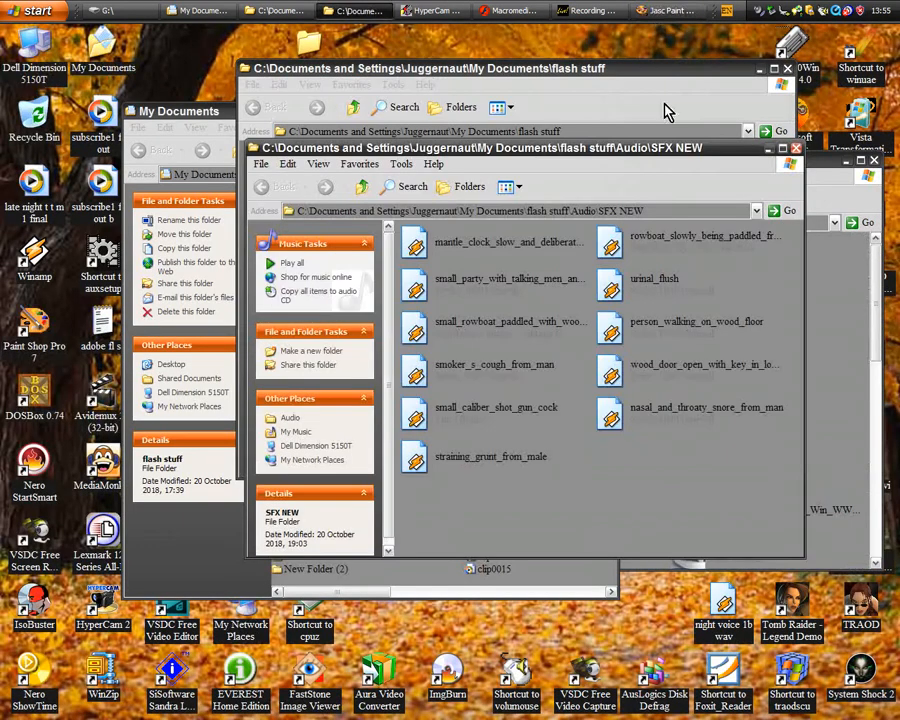
pyautogui.click(510, 10)
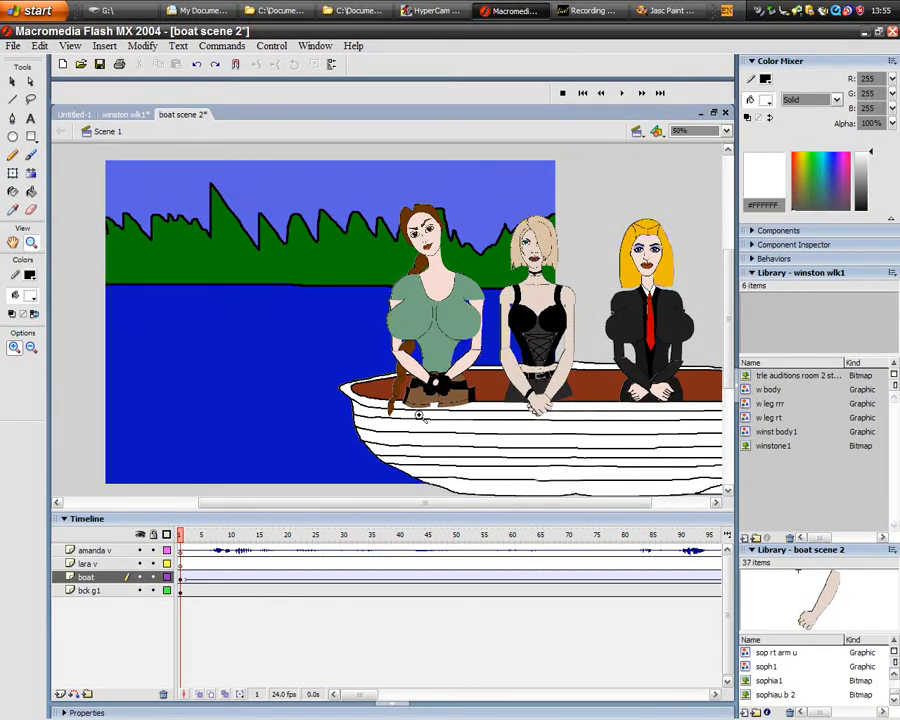
pyautogui.click(13, 82)
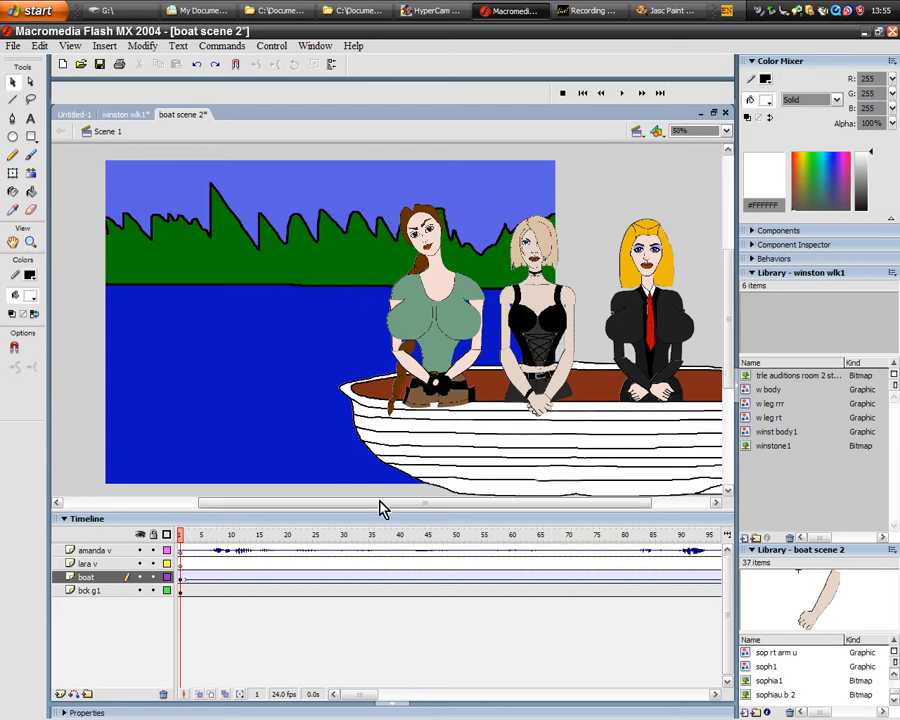
pyautogui.moveTo(380, 503); pyautogui.dragTo(436, 503)
pyautogui.click(476, 458)
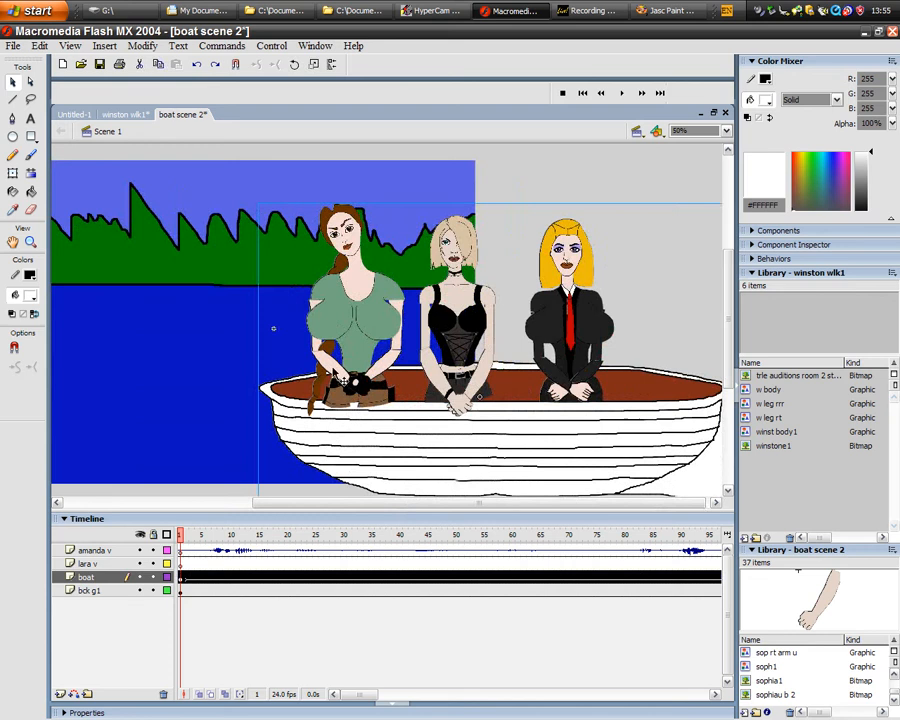
# - Scrub through the first few frames of boat scene 2 to preview the boat's motion, returning to frame 1
pyautogui.moveTo(459, 504); pyautogui.dragTo(463, 504)
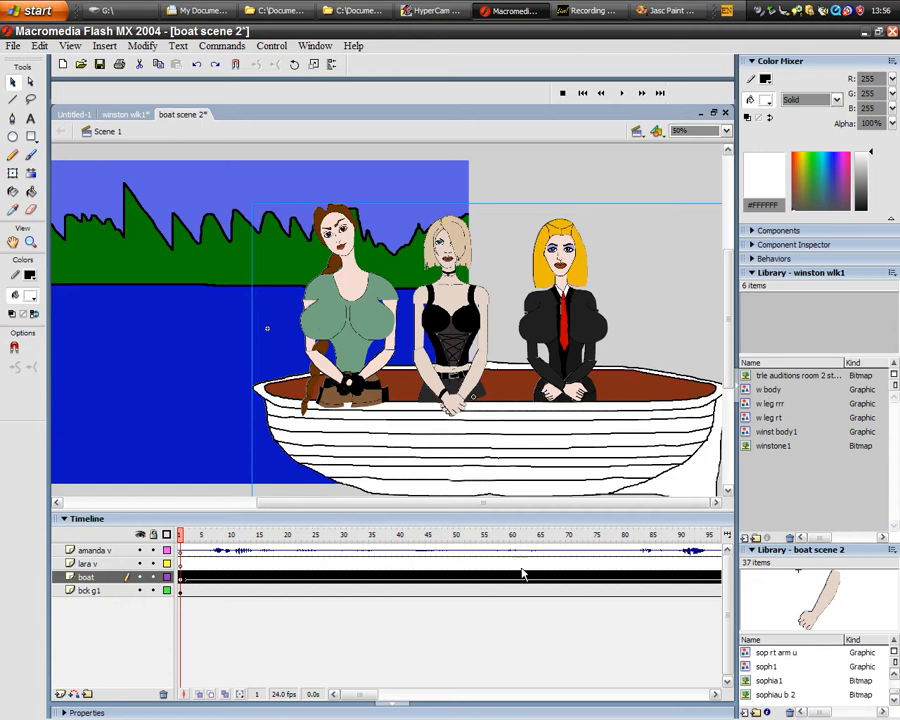
pyautogui.click(199, 537)
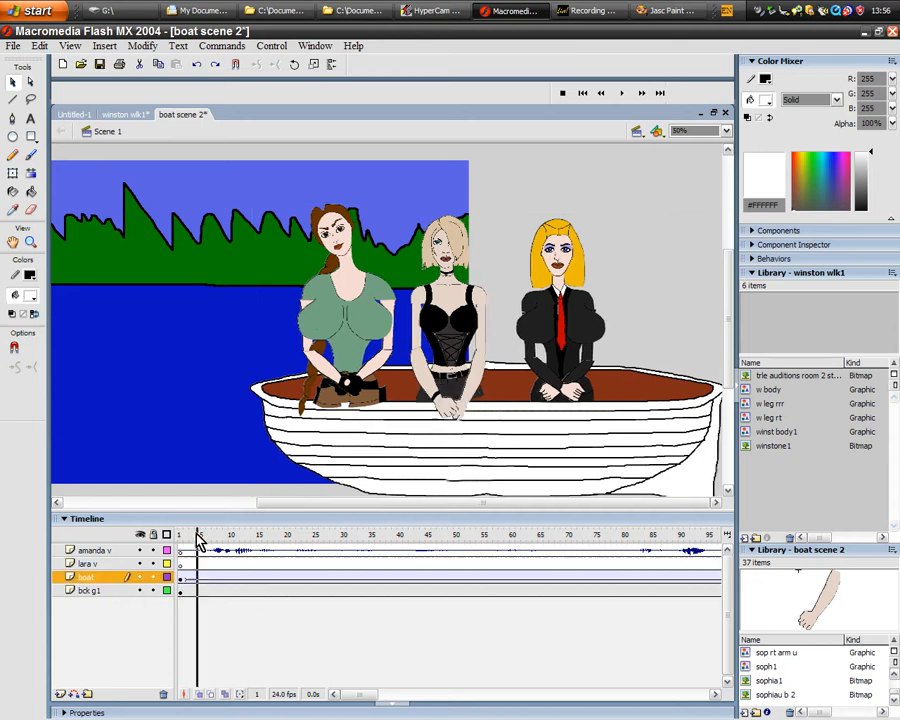
pyautogui.moveTo(199, 537); pyautogui.dragTo(166, 544)
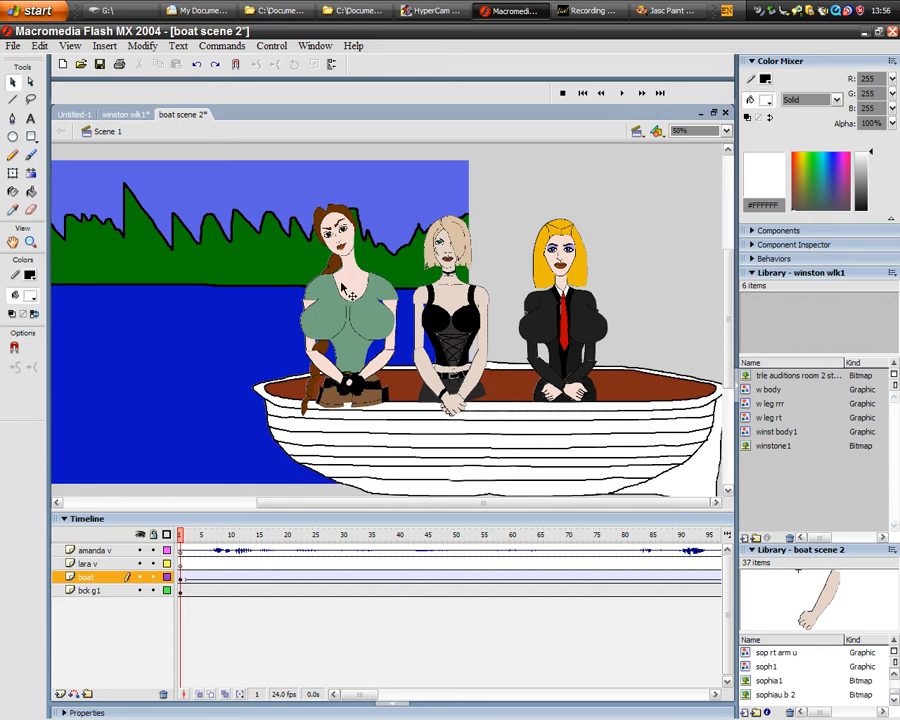
# - Enter the bot 1 boat symbol for editing and, inside it, the LAra b symbol of the woman in green
pyautogui.click(366, 353)
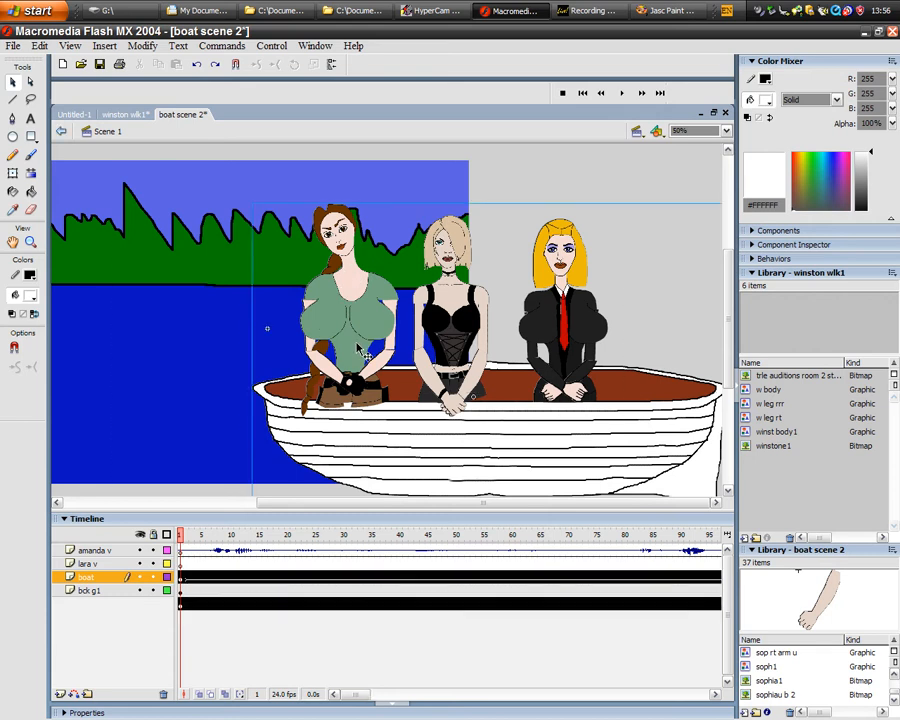
pyautogui.doubleClick(366, 353)
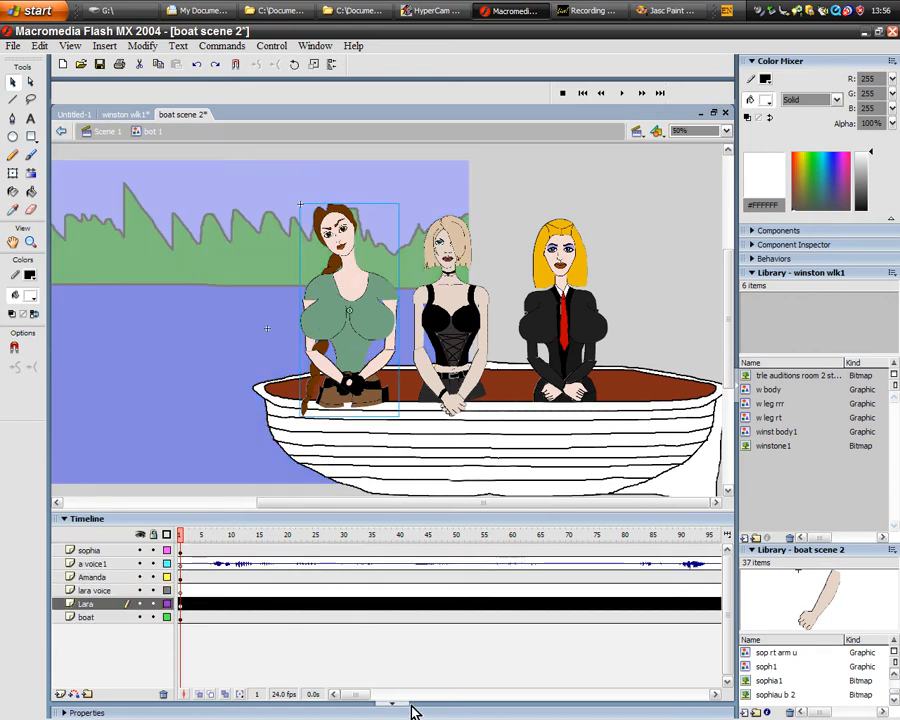
pyautogui.doubleClick(356, 318)
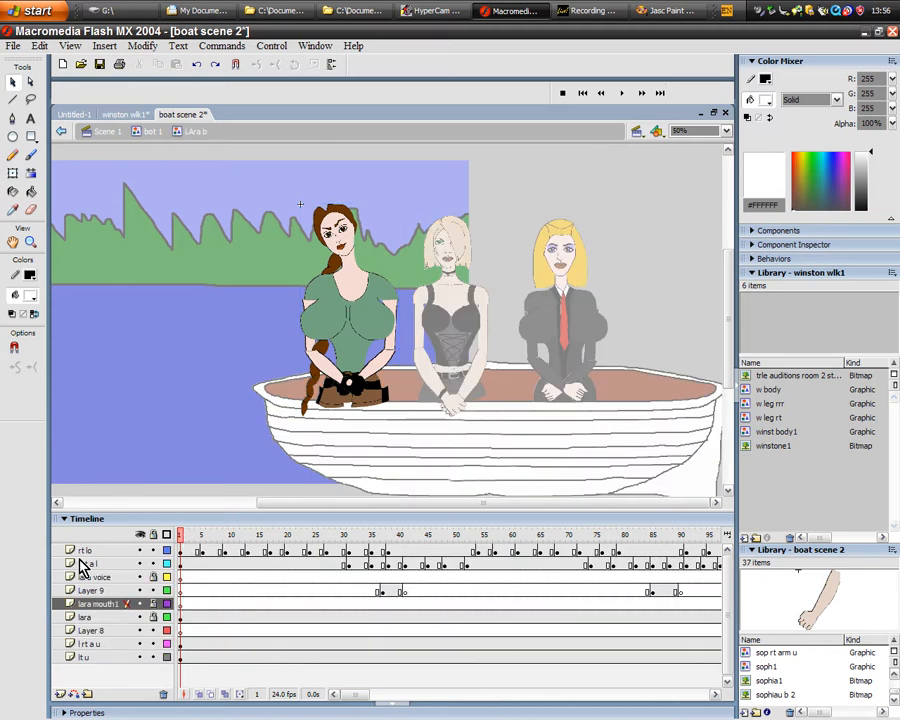
# - Lock the rt lo and l rt a l layers of the LAra b symbol, and activate the Zoom tool for enlarging
pyautogui.click(153, 550)
pyautogui.click(154, 564)
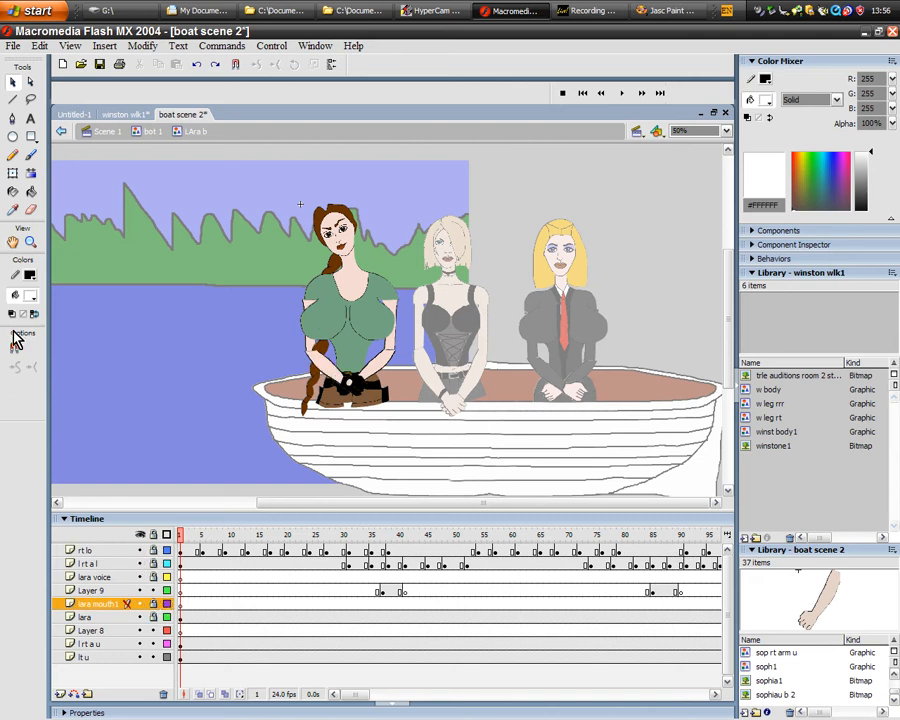
pyautogui.click(31, 241)
pyautogui.click(14, 348)
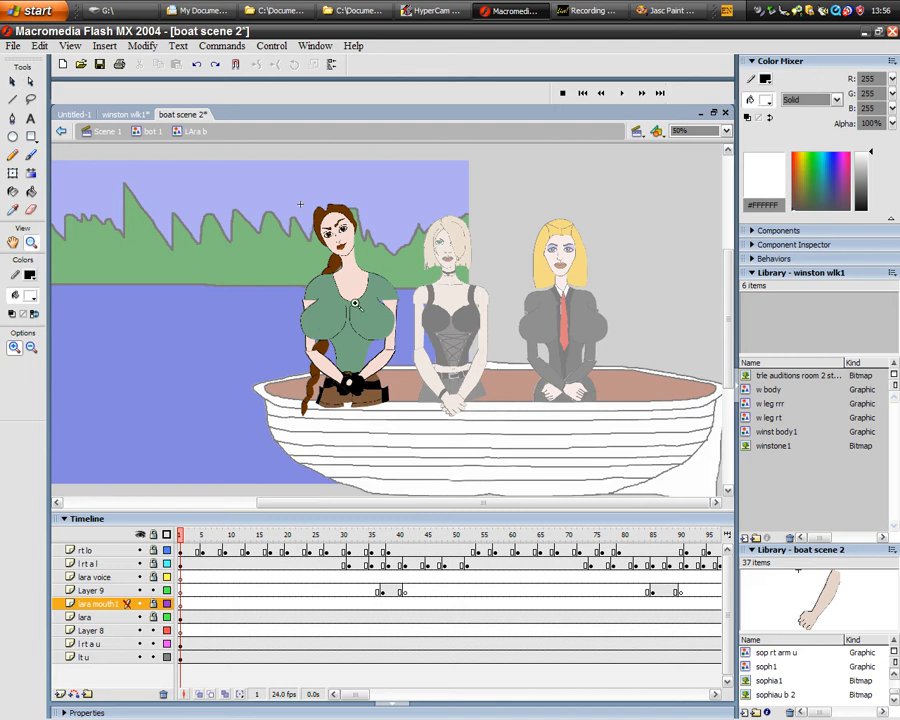
# - Toggle the visibility of the lara mouth1 and lara layers to examine which body parts they hold
pyautogui.click(331, 253)
pyautogui.click(321, 221)
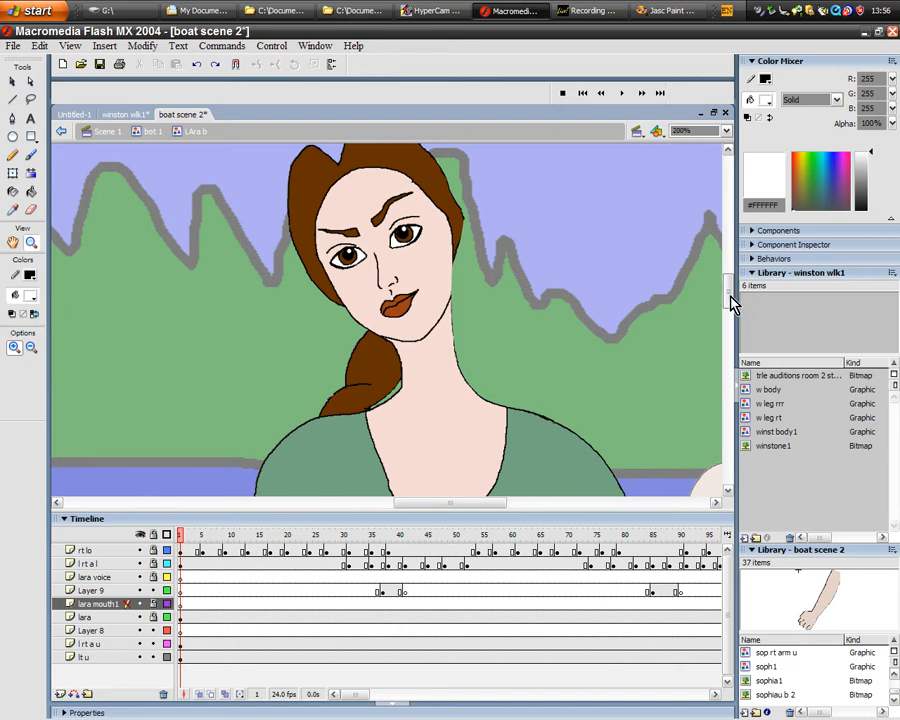
pyautogui.moveTo(731, 303); pyautogui.dragTo(731, 335)
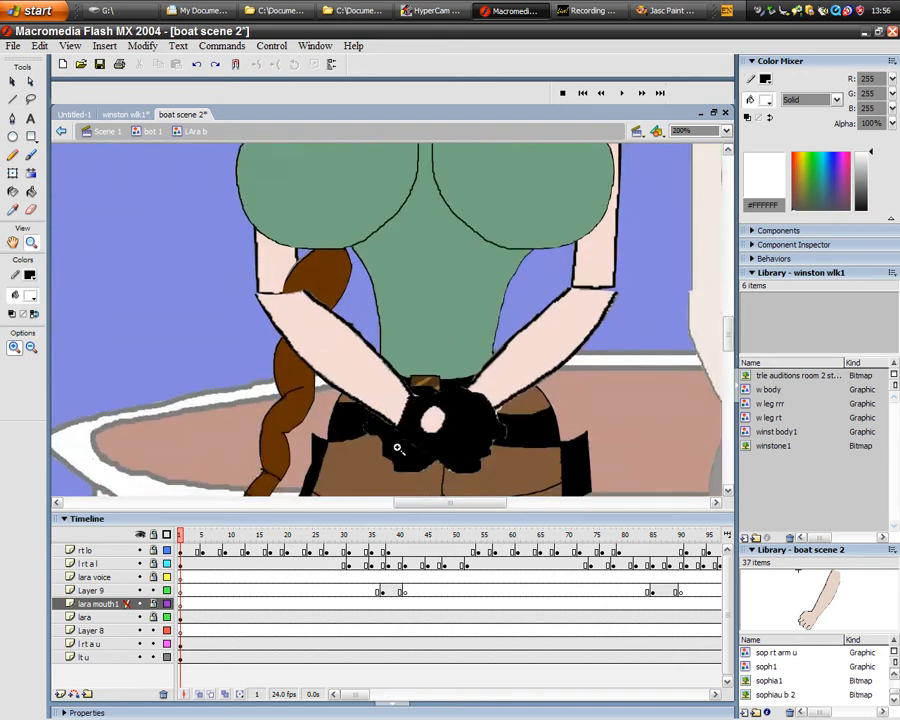
pyautogui.click(140, 605)
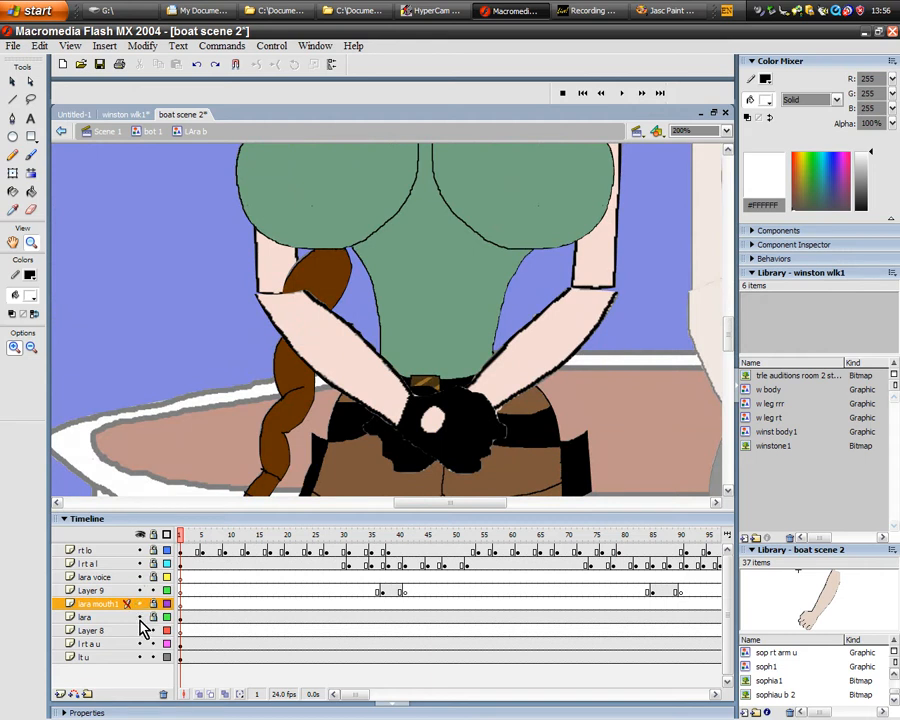
pyautogui.click(141, 619)
pyautogui.click(141, 619)
pyautogui.click(141, 619)
pyautogui.click(141, 619)
pyautogui.click(141, 619)
pyautogui.moveTo(735, 352); pyautogui.dragTo(729, 330)
pyautogui.click(141, 618)
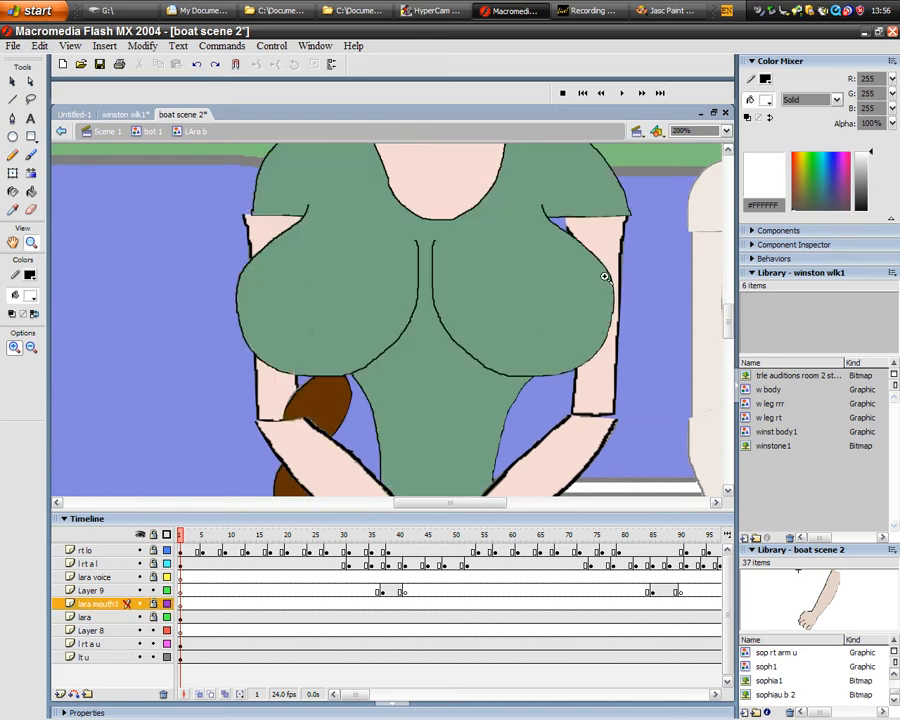
# - Hide and show the l rt a u and lt u layers in turn to examine the two upper arm pieces
pyautogui.click(139, 643)
pyautogui.click(139, 657)
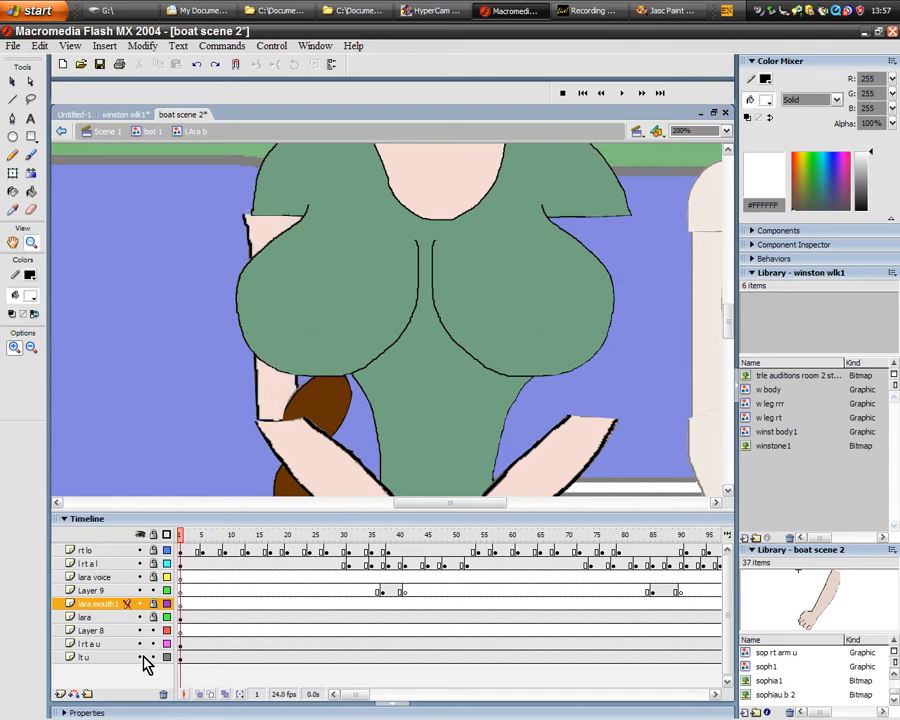
pyautogui.click(139, 643)
pyautogui.click(143, 661)
pyautogui.click(143, 661)
pyautogui.click(143, 661)
pyautogui.click(143, 661)
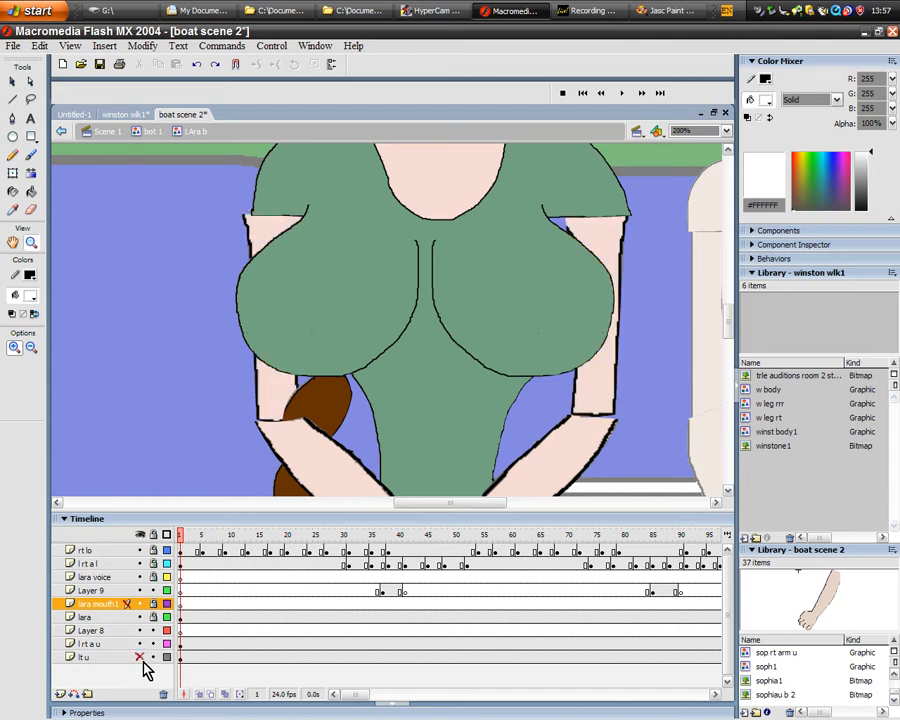
pyautogui.click(143, 661)
pyautogui.moveTo(729, 318)
pyautogui.mouseDown()
pyautogui.moveTo(729, 303)
pyautogui.moveTo(729, 325)
pyautogui.moveTo(730, 317)
pyautogui.mouseUp()
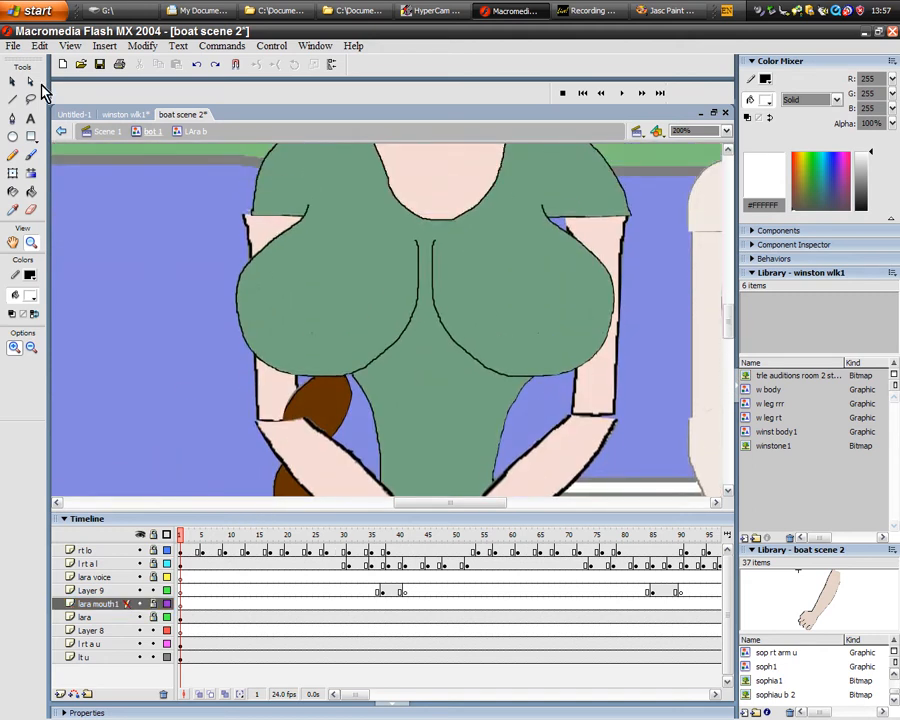
# - Free-transform the upper arm on the lt u layer, moving its pivot to the shoulder and rotating the arm outward from the body
pyautogui.click(12, 81)
pyautogui.rightClick(274, 229)
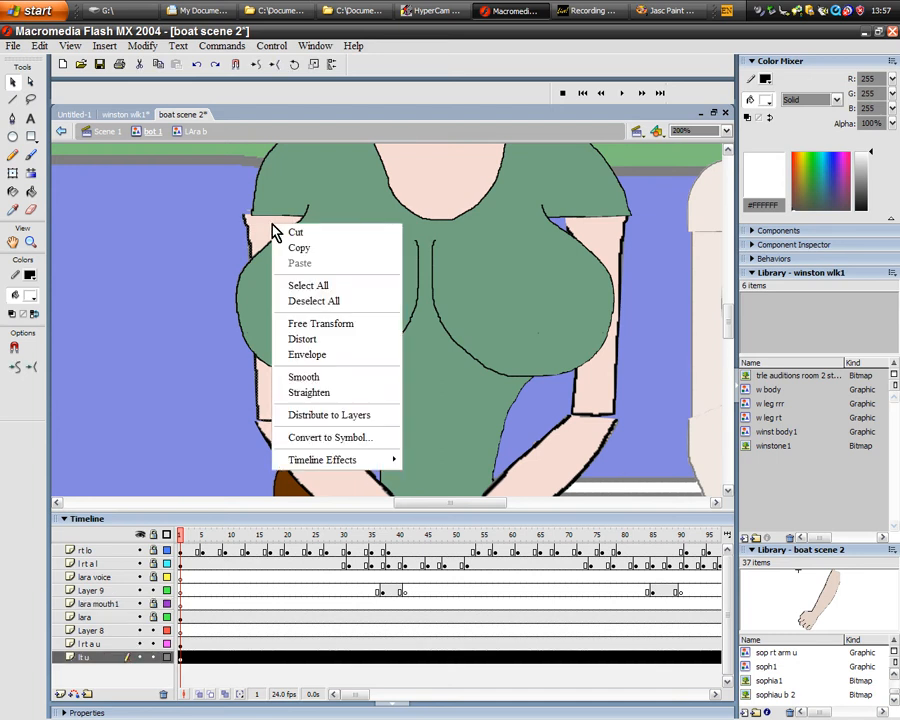
pyautogui.click(345, 325)
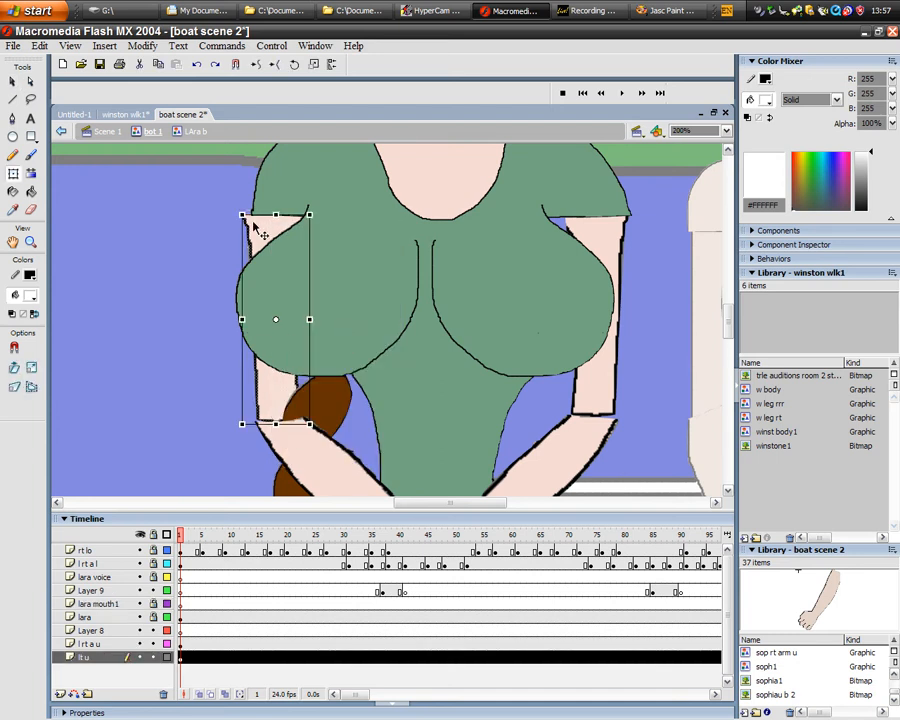
pyautogui.moveTo(276, 325); pyautogui.dragTo(279, 311)
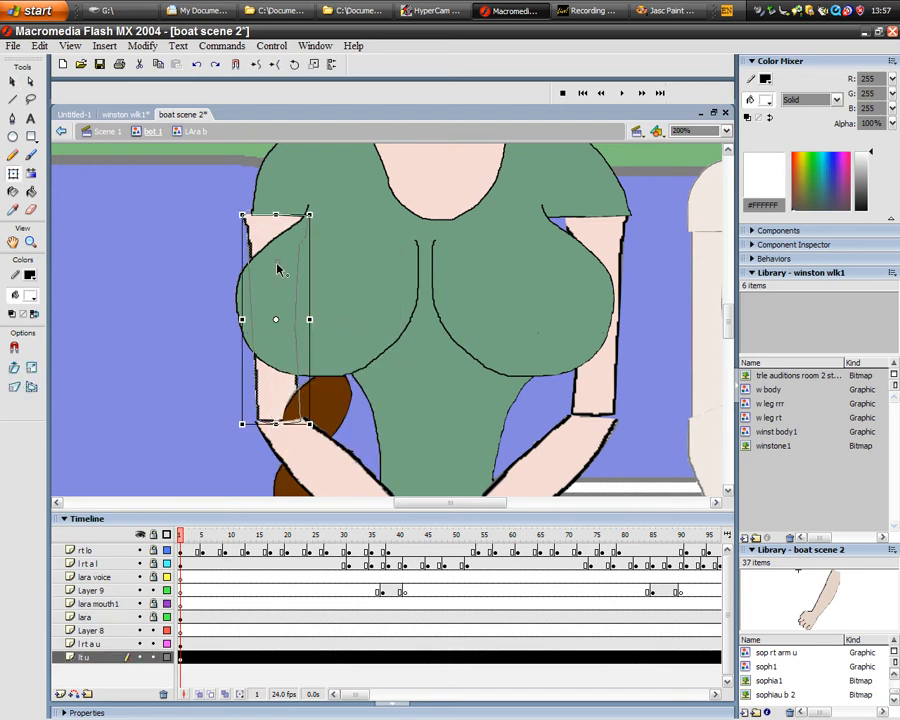
pyautogui.moveTo(277, 230); pyautogui.dragTo(278, 229)
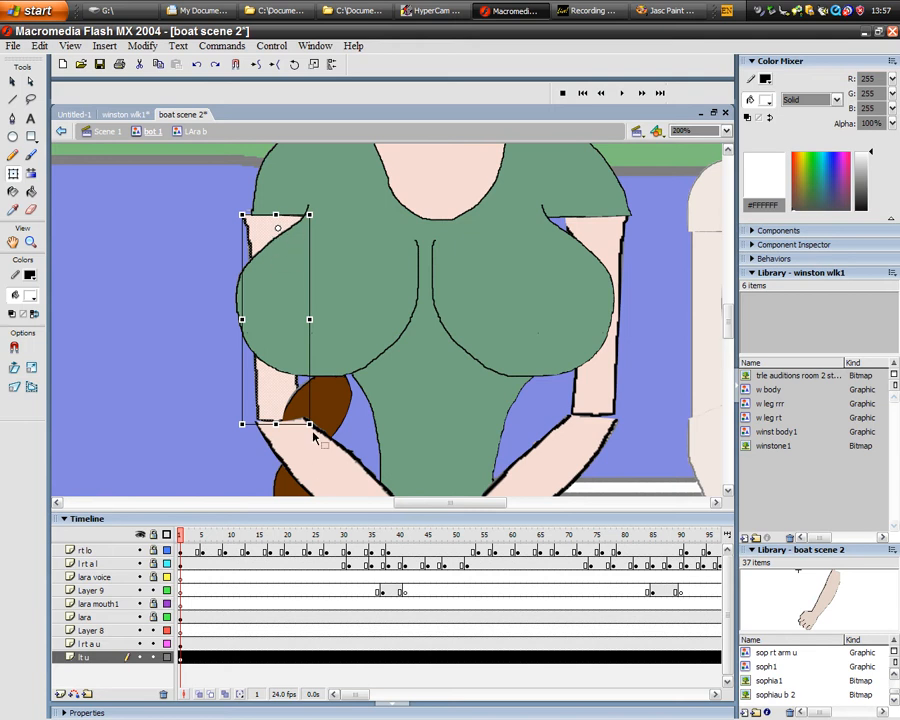
pyautogui.moveTo(318, 426); pyautogui.dragTo(290, 429)
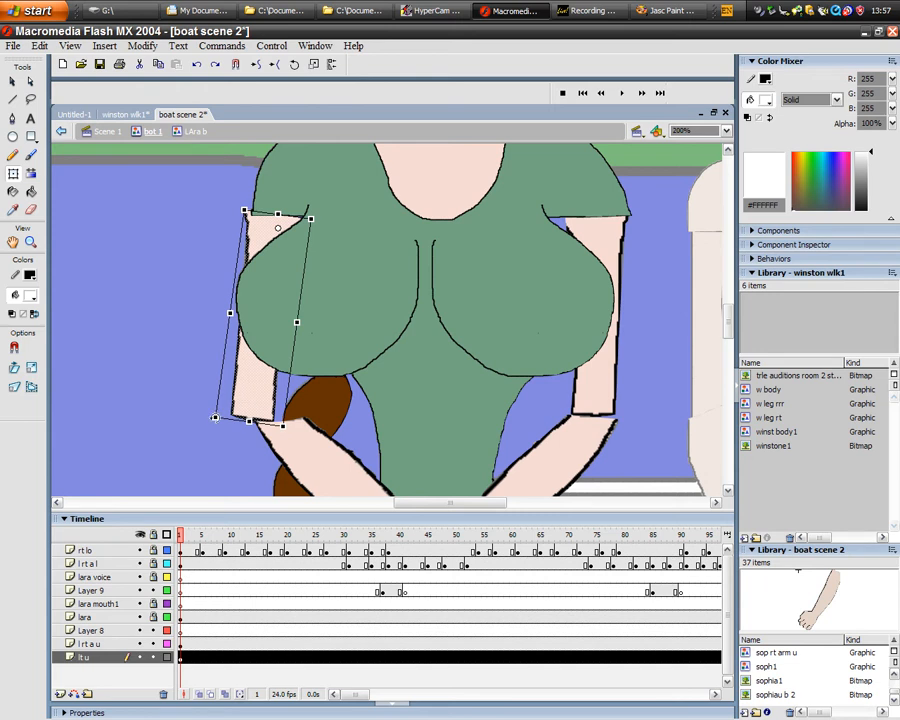
pyautogui.moveTo(215, 417); pyautogui.dragTo(183, 403)
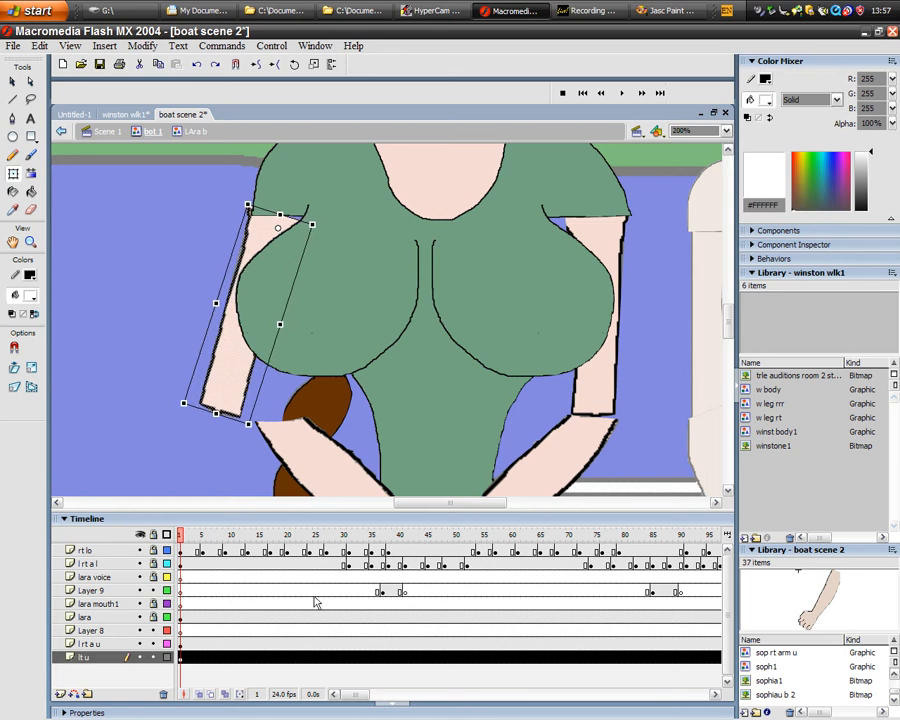
# - Scrub to frame 6 and back to frame 1, undo the upper arm rotation and deselect the arm
pyautogui.moveTo(181, 546); pyautogui.dragTo(208, 548)
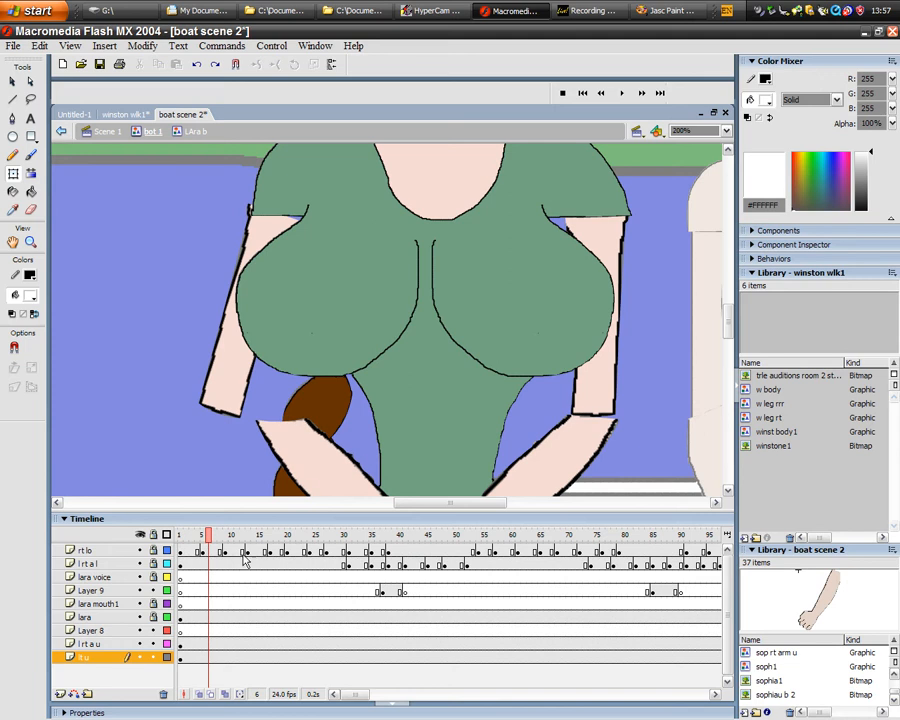
pyautogui.click(182, 548)
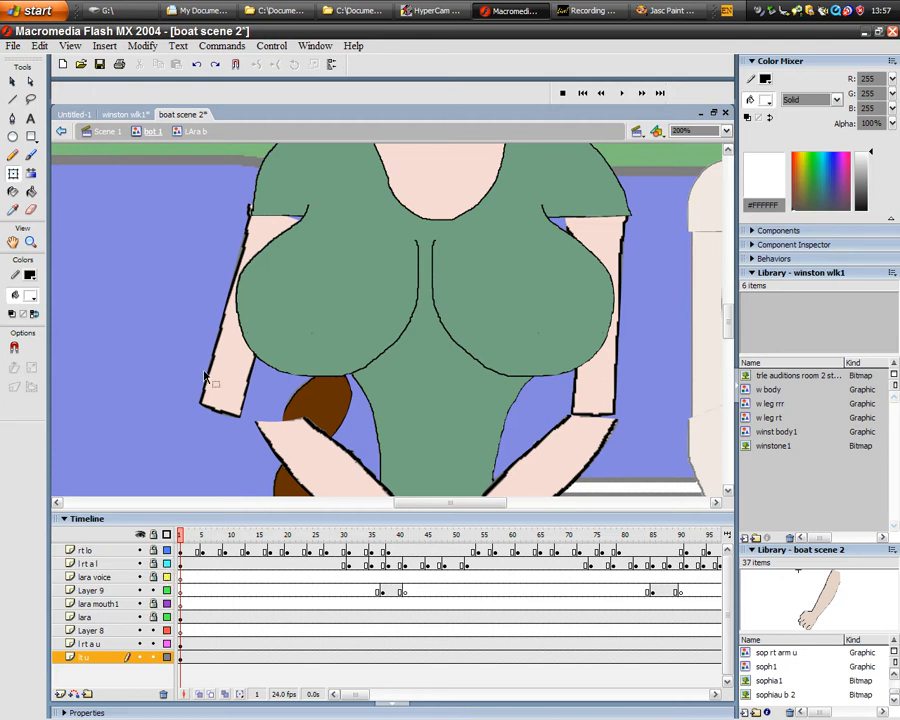
pyautogui.click(197, 64)
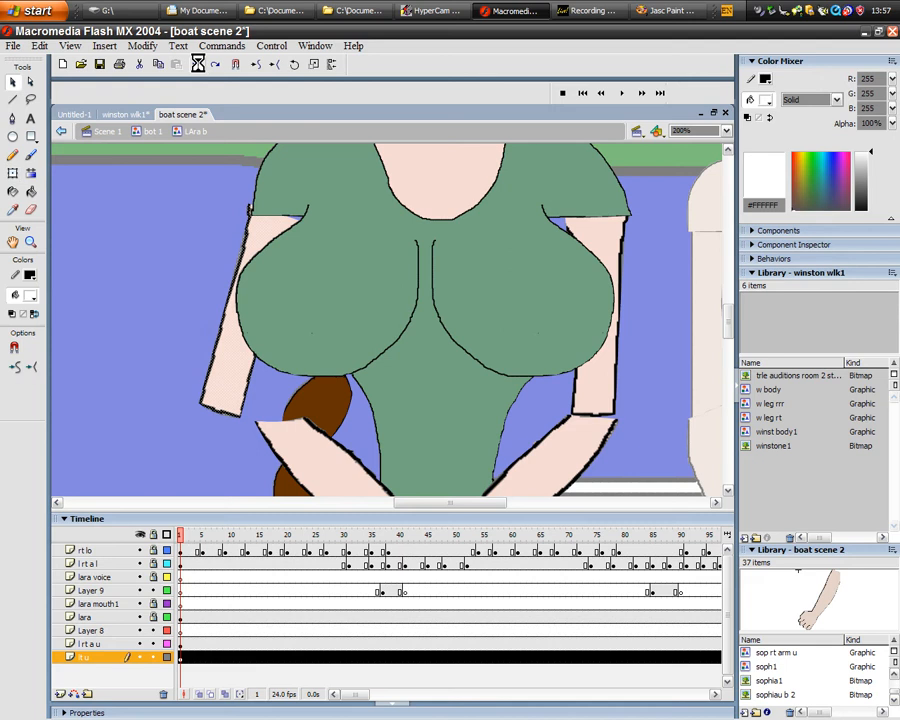
pyautogui.click(197, 64)
pyautogui.click(197, 64)
pyautogui.click(197, 64)
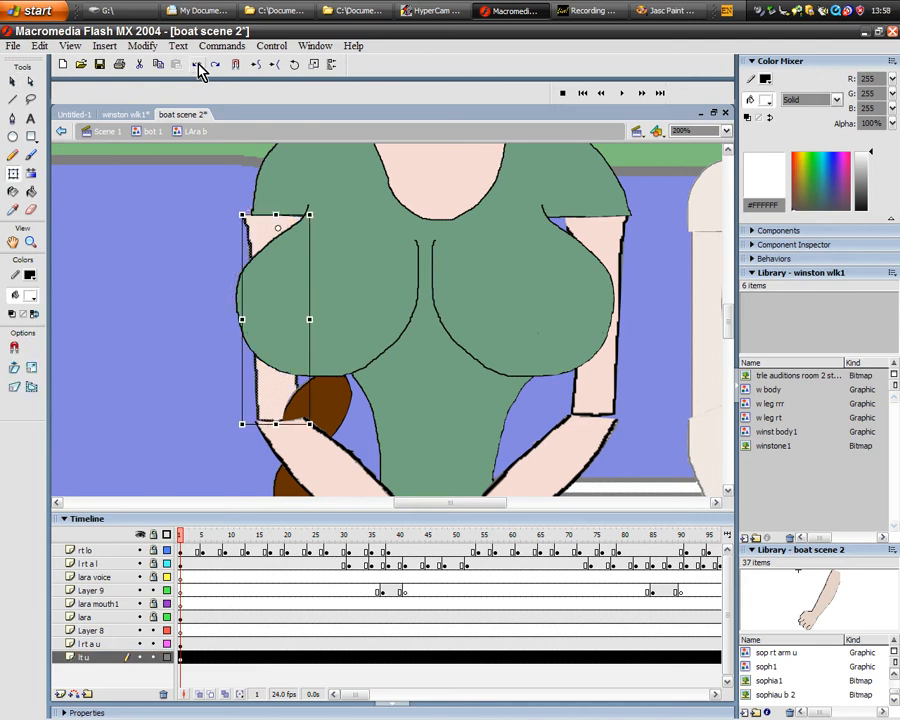
pyautogui.moveTo(181, 535)
pyautogui.mouseDown()
pyautogui.moveTo(350, 537)
pyautogui.moveTo(180, 535)
pyautogui.mouseUp()
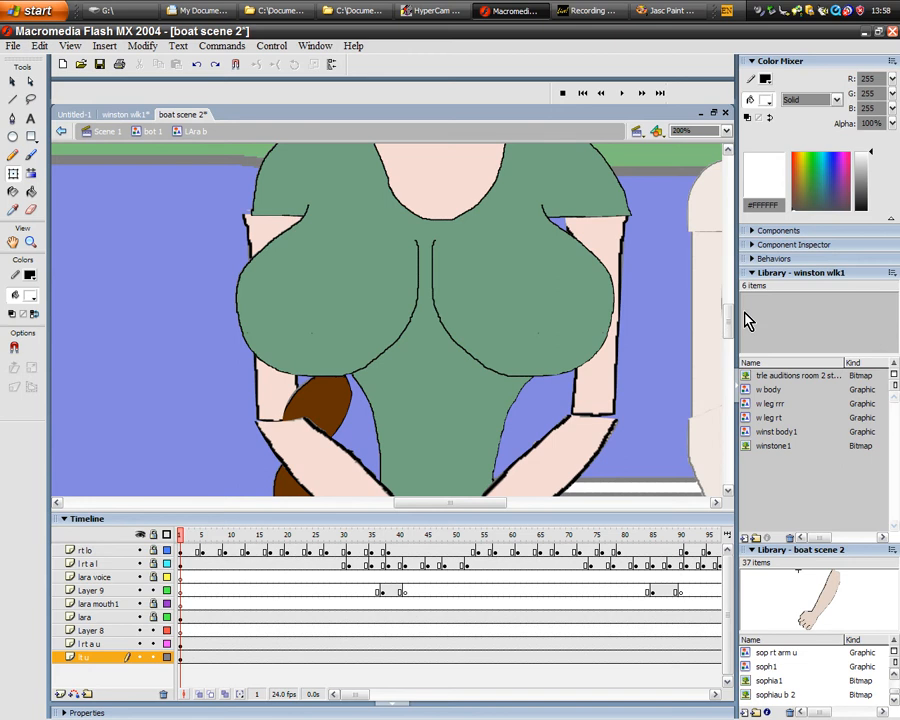
# - Scrub the LAra b timeline to frame 147, watching the face, and examine the voice and mouth keyframes from frame 190 onward
pyautogui.moveTo(729, 323); pyautogui.dragTo(729, 288)
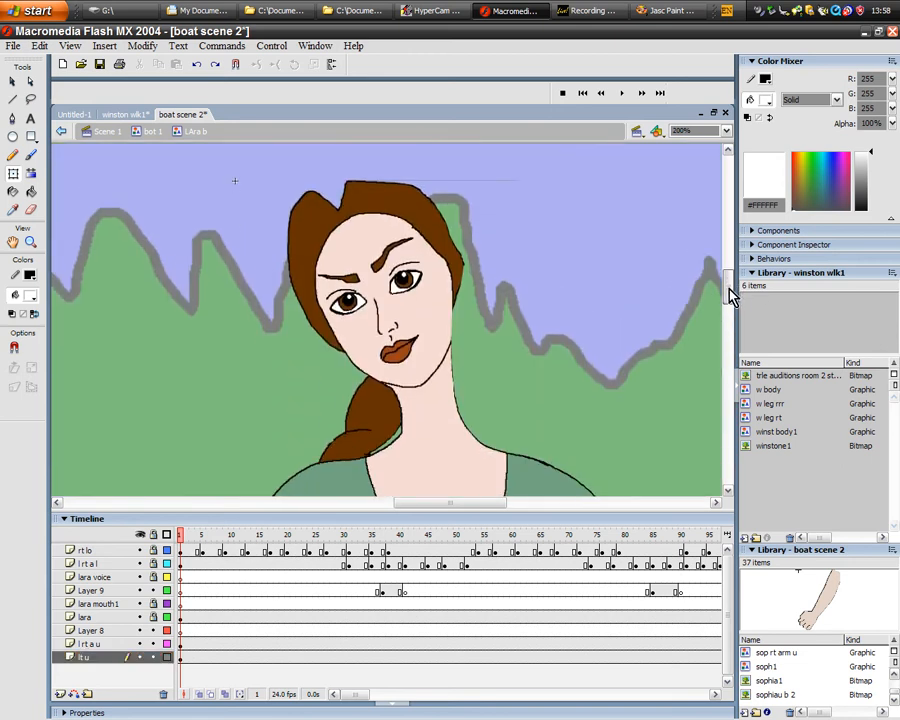
pyautogui.moveTo(180, 538); pyautogui.dragTo(343, 541)
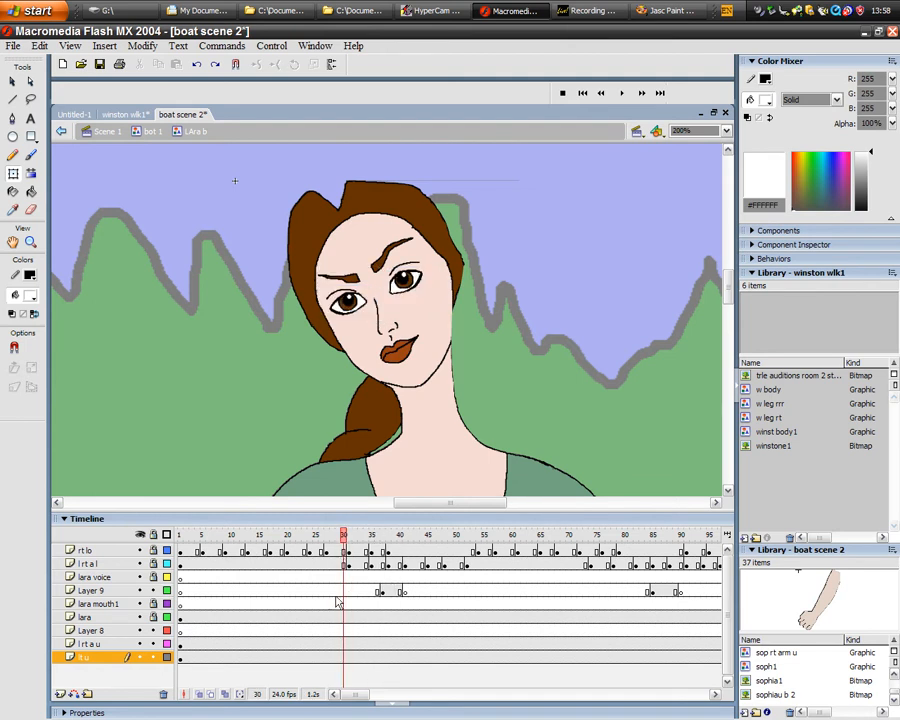
pyautogui.moveTo(364, 698)
pyautogui.mouseDown()
pyautogui.moveTo(418, 691)
pyautogui.moveTo(358, 693)
pyautogui.mouseUp()
pyautogui.moveTo(345, 540); pyautogui.dragTo(555, 578)
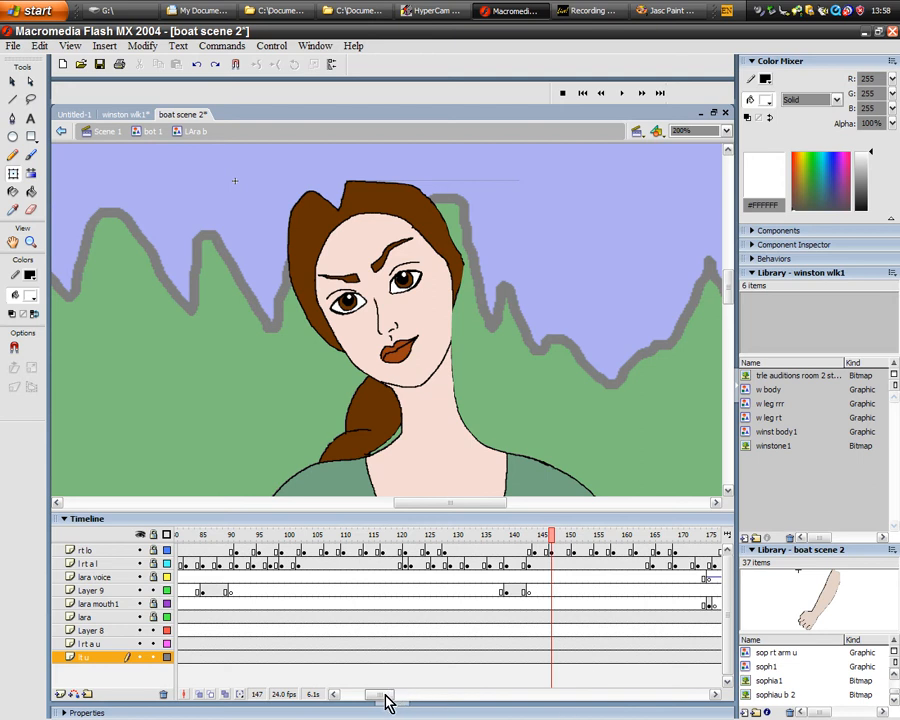
pyautogui.moveTo(386, 697); pyautogui.dragTo(420, 703)
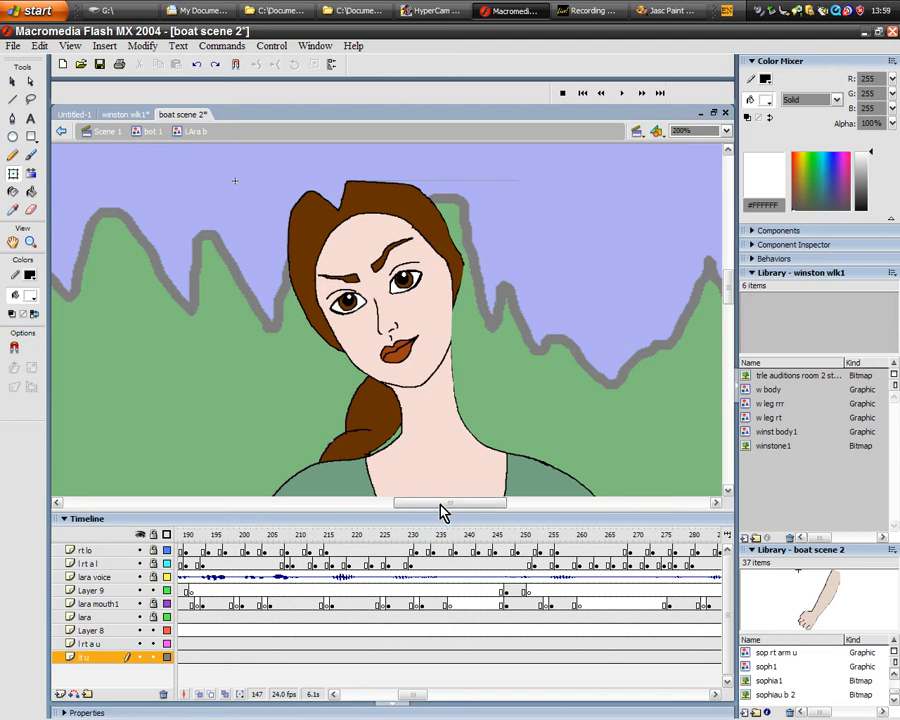
pyautogui.moveTo(444, 512); pyautogui.dragTo(470, 518)
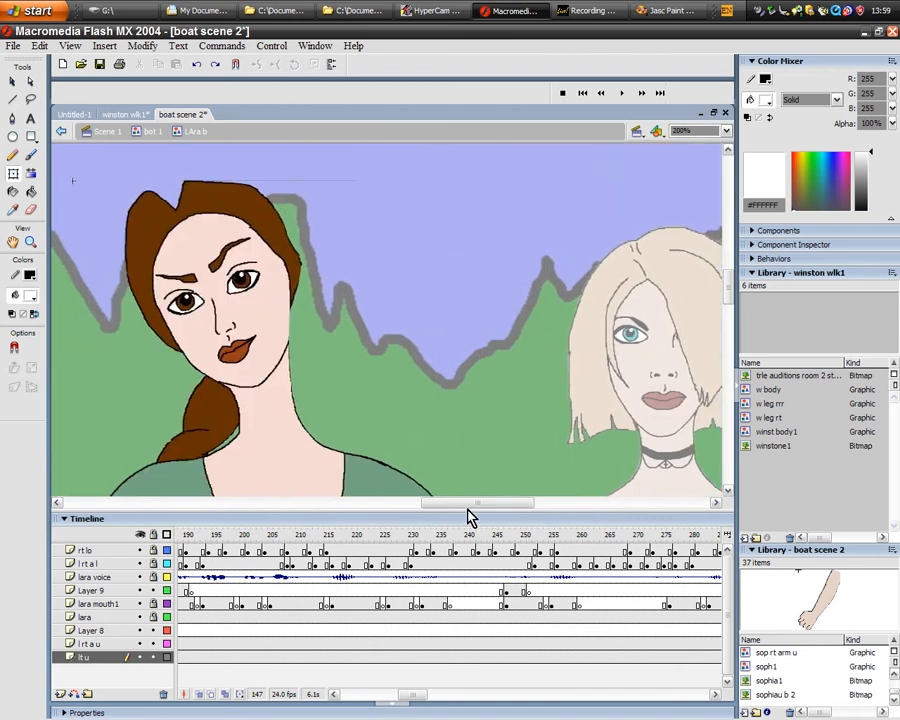
# - Go back to the bot 1 symbol and open the amanda b1 symbol of the blonde woman in black for editing
pyautogui.click(61, 131)
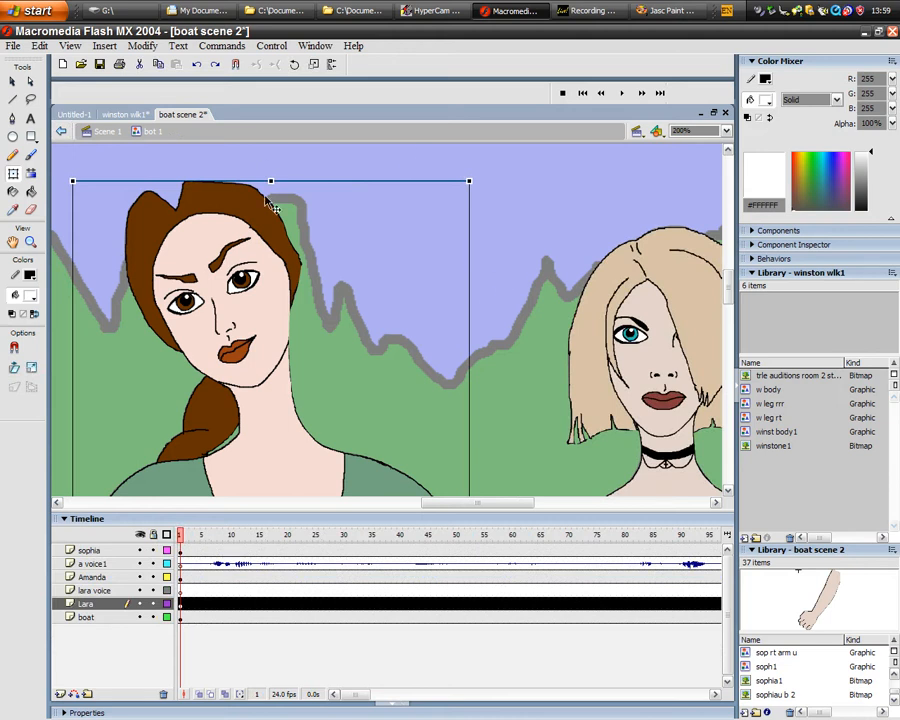
pyautogui.moveTo(488, 512); pyautogui.dragTo(484, 508)
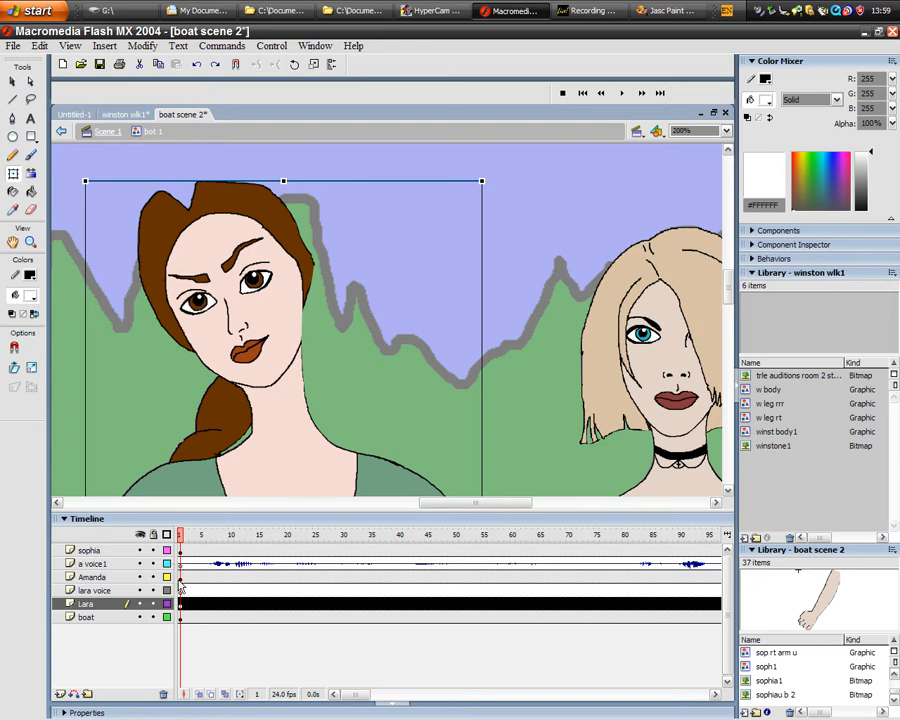
pyautogui.doubleClick(693, 373)
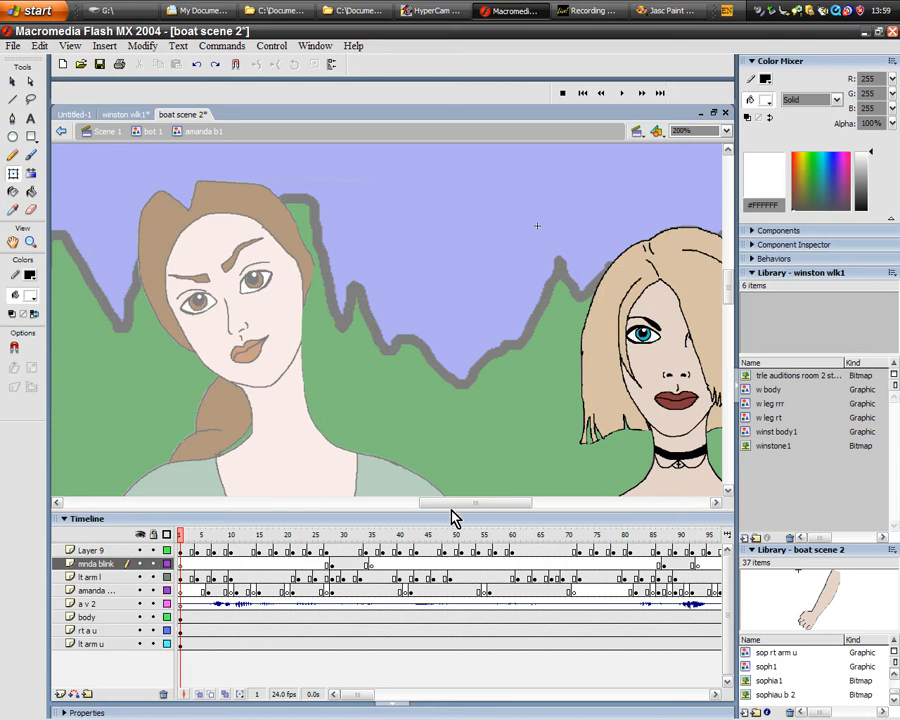
pyautogui.moveTo(456, 505); pyautogui.dragTo(496, 508)
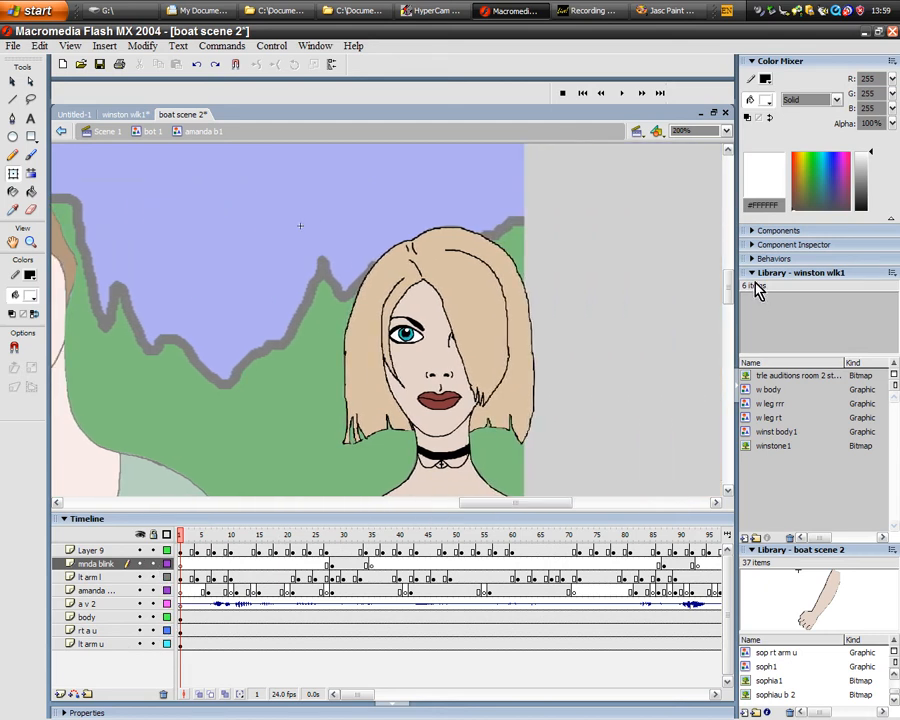
pyautogui.moveTo(735, 290); pyautogui.dragTo(737, 306)
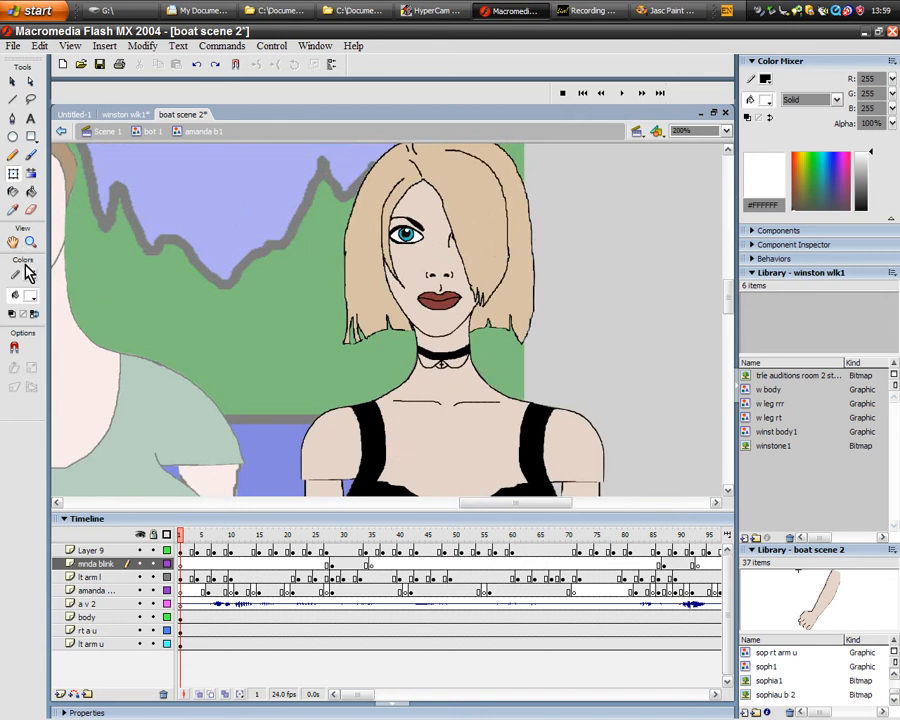
# - Enlarge the blonde woman's face to 400%, move to frame 4 and toggle layer visibility to examine what the body layer holds
pyautogui.click(29, 246)
pyautogui.click(301, 202)
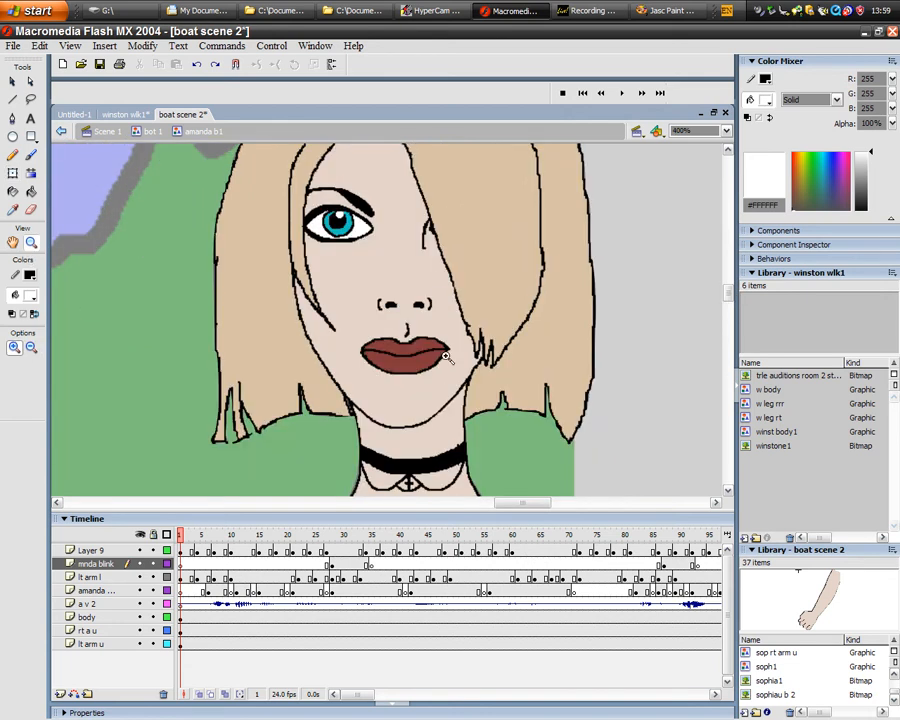
pyautogui.moveTo(185, 538)
pyautogui.mouseDown()
pyautogui.moveTo(230, 540)
pyautogui.moveTo(197, 533)
pyautogui.mouseUp()
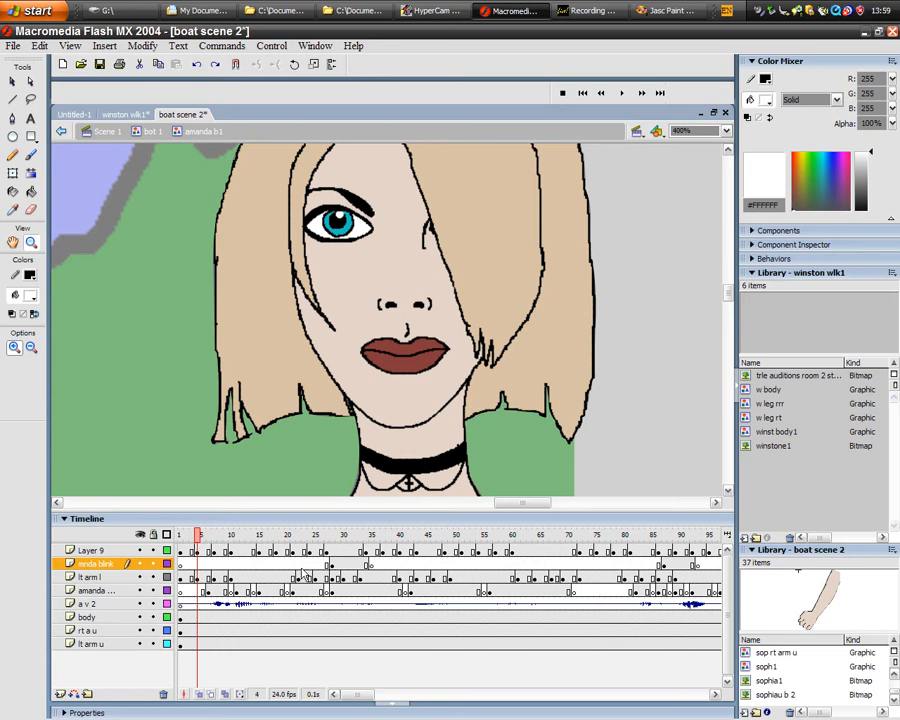
pyautogui.click(140, 604)
pyautogui.click(141, 605)
pyautogui.click(141, 564)
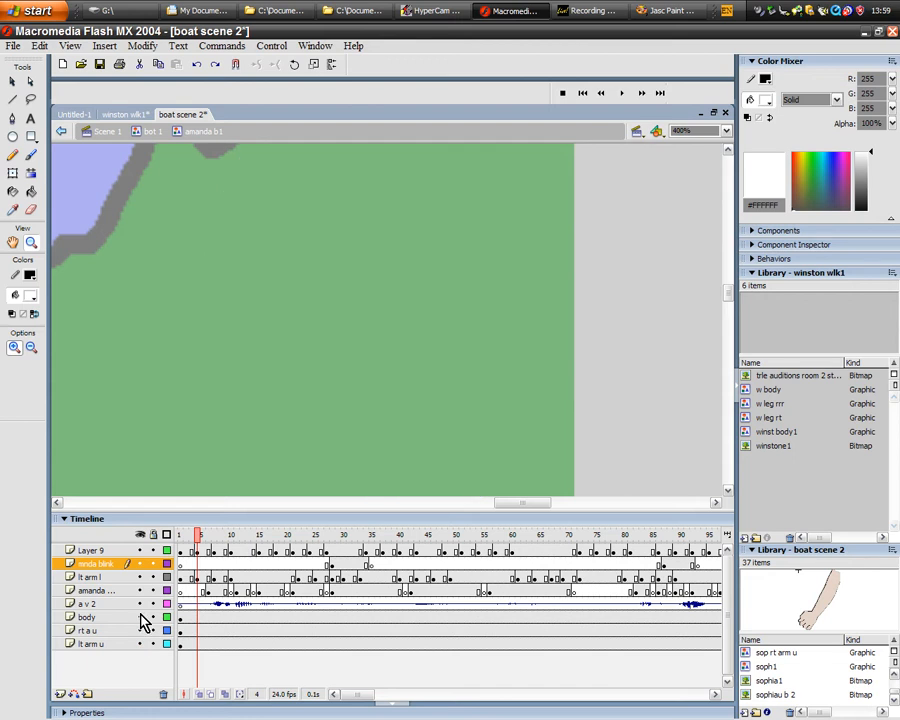
# - Scrub to frame 11 of amanda b1 and select the open mouth symbol on the face
pyautogui.moveTo(201, 541); pyautogui.dragTo(242, 541)
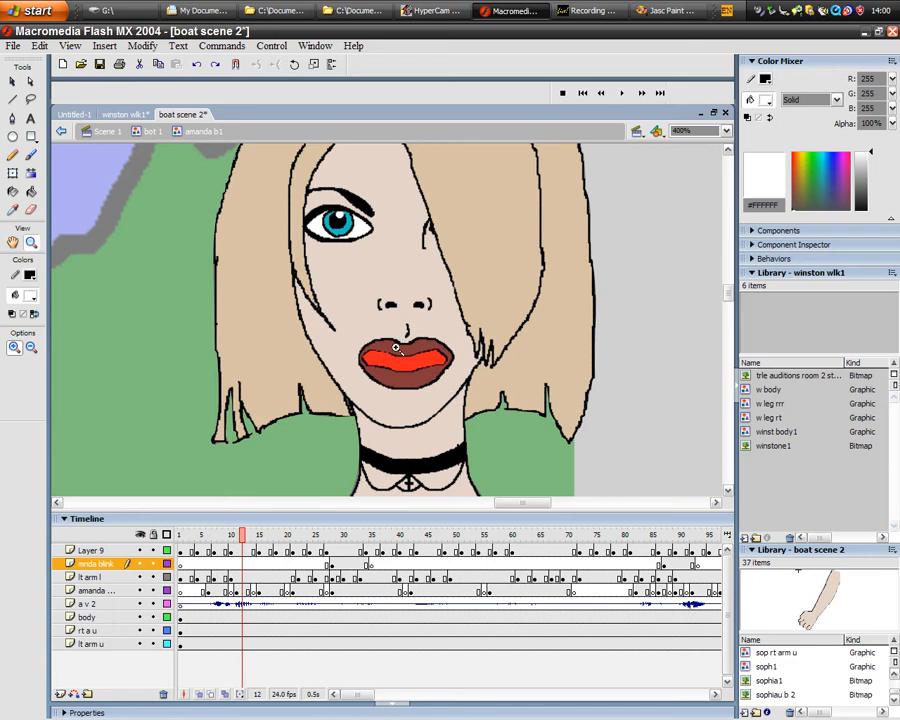
pyautogui.moveTo(238, 540)
pyautogui.mouseDown()
pyautogui.moveTo(226, 538)
pyautogui.moveTo(236, 540)
pyautogui.mouseUp()
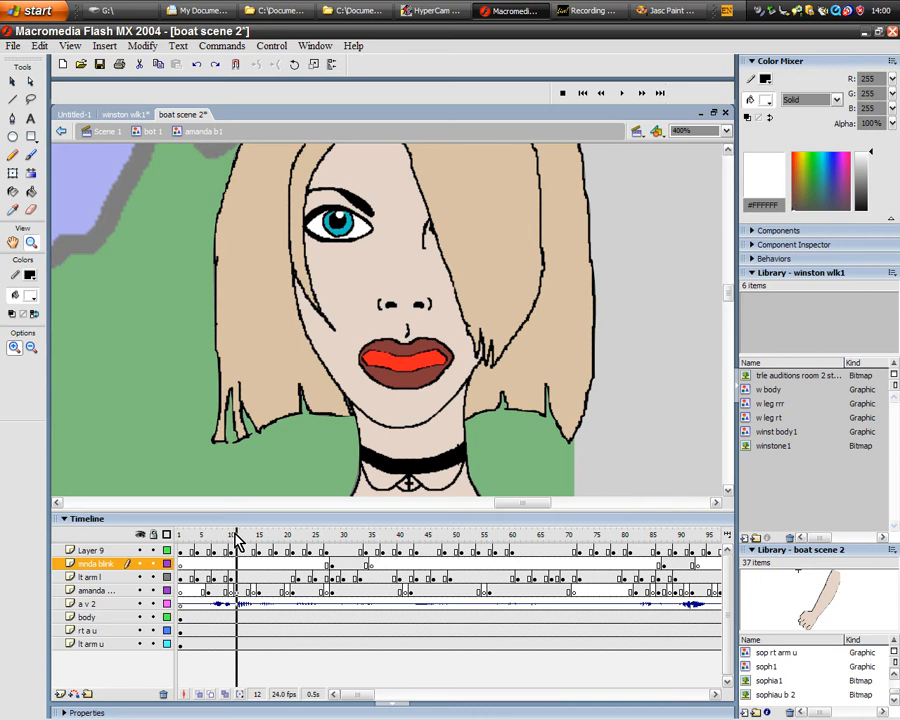
pyautogui.click(13, 81)
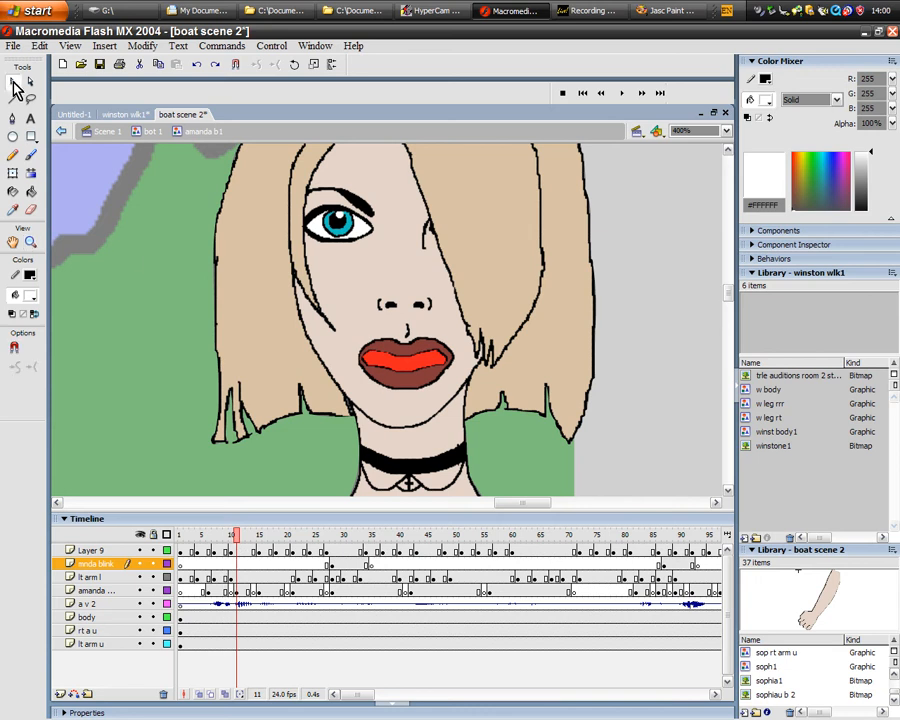
pyautogui.click(412, 377)
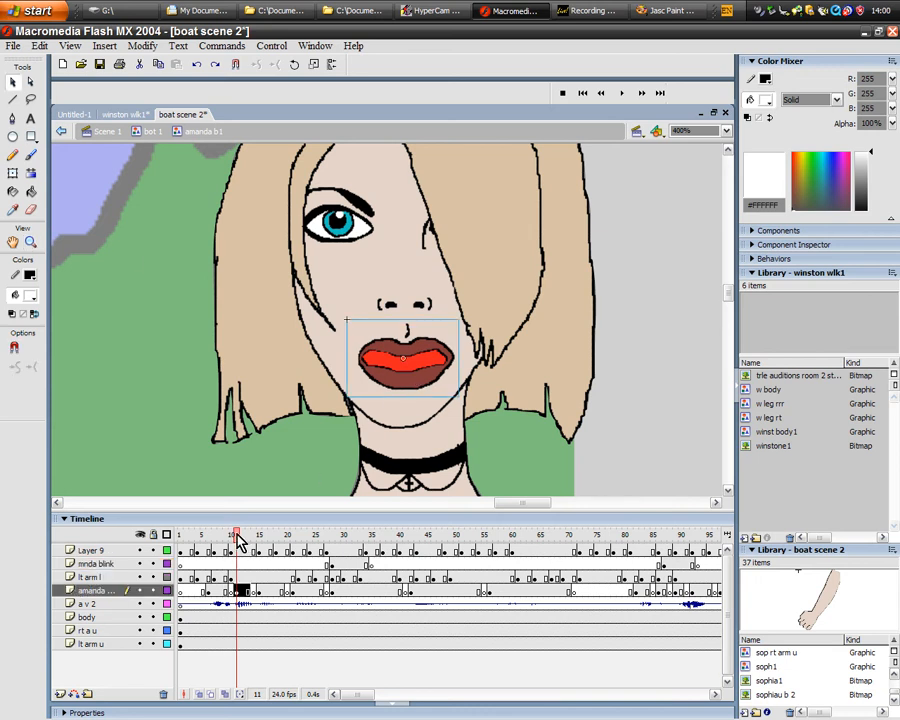
# - Toggle the visibility of the body, lt arm l and amanda mouth layers to examine what each one holds
pyautogui.click(140, 617)
pyautogui.click(140, 617)
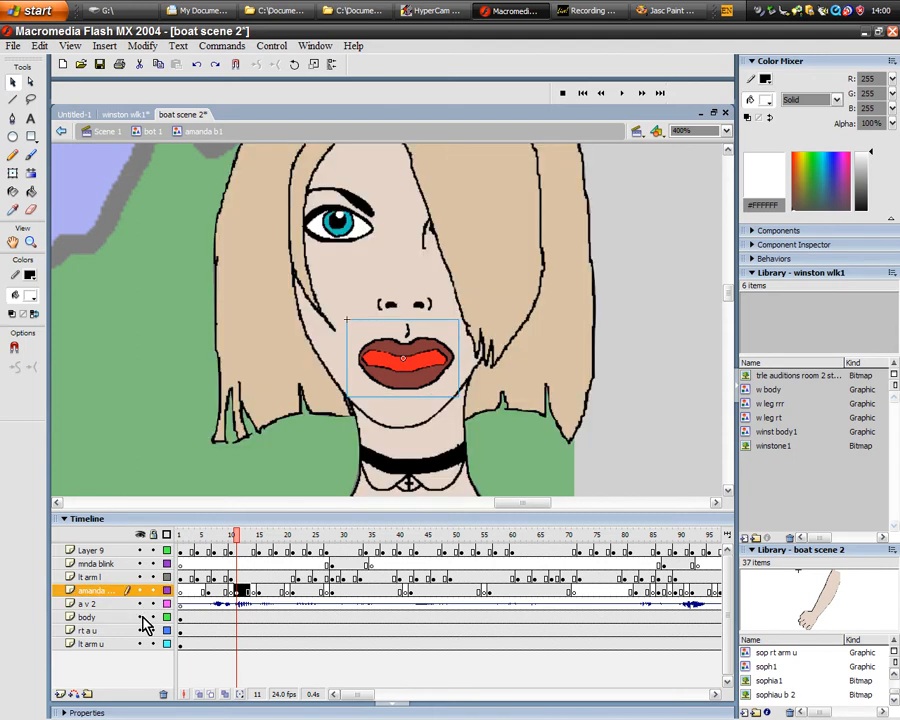
pyautogui.click(140, 577)
pyautogui.click(140, 590)
pyautogui.click(140, 590)
# - Scrub amanda b1 through frames 6, 22 and 28 to frame 56, watching the mouth and blink keyframes against the face
pyautogui.moveTo(238, 545)
pyautogui.mouseDown()
pyautogui.moveTo(187, 544)
pyautogui.moveTo(200, 540)
pyautogui.moveTo(205, 553)
pyautogui.moveTo(200, 581)
pyautogui.mouseUp()
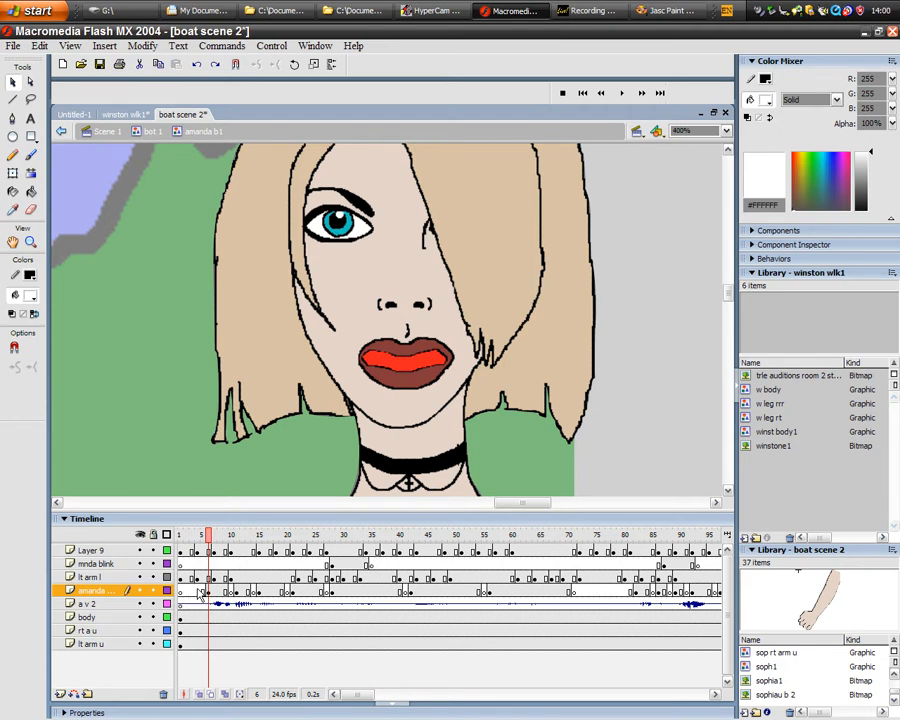
pyautogui.moveTo(220, 540); pyautogui.dragTo(301, 572)
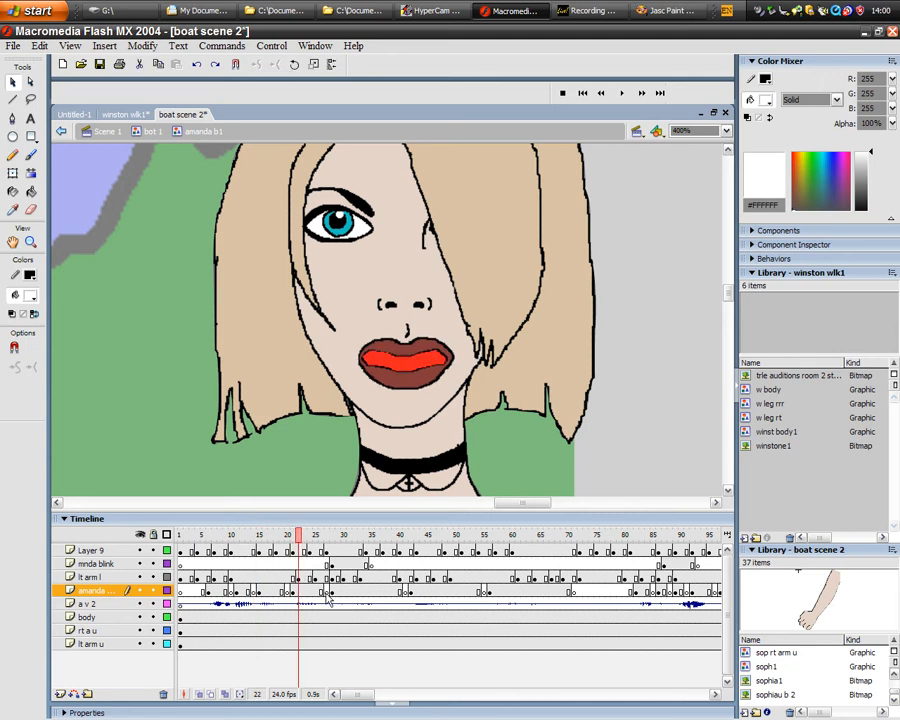
pyautogui.moveTo(298, 536); pyautogui.dragTo(334, 544)
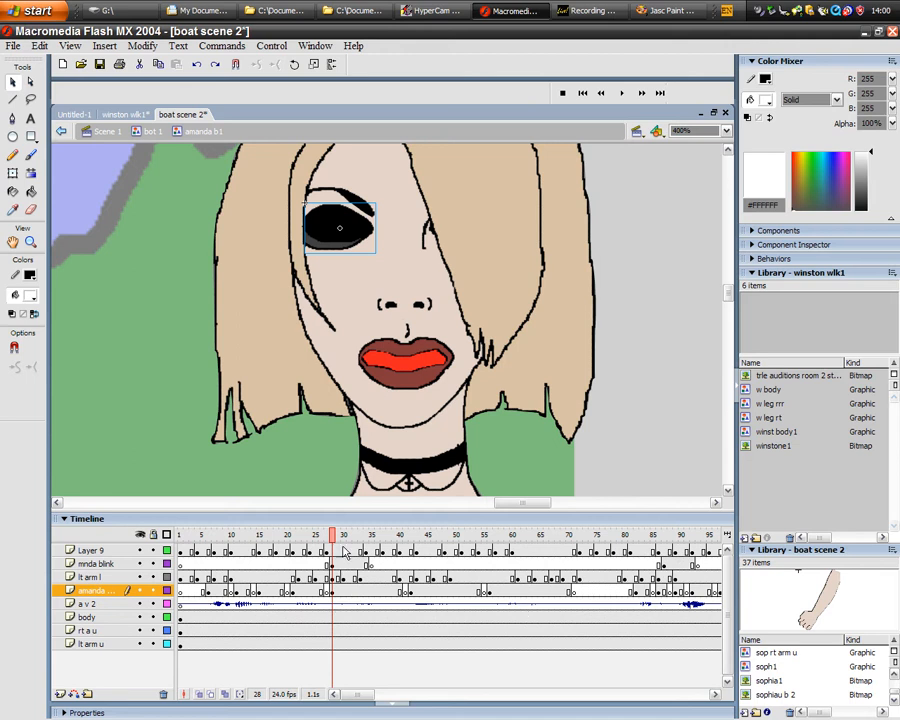
pyautogui.moveTo(334, 548); pyautogui.dragTo(488, 545)
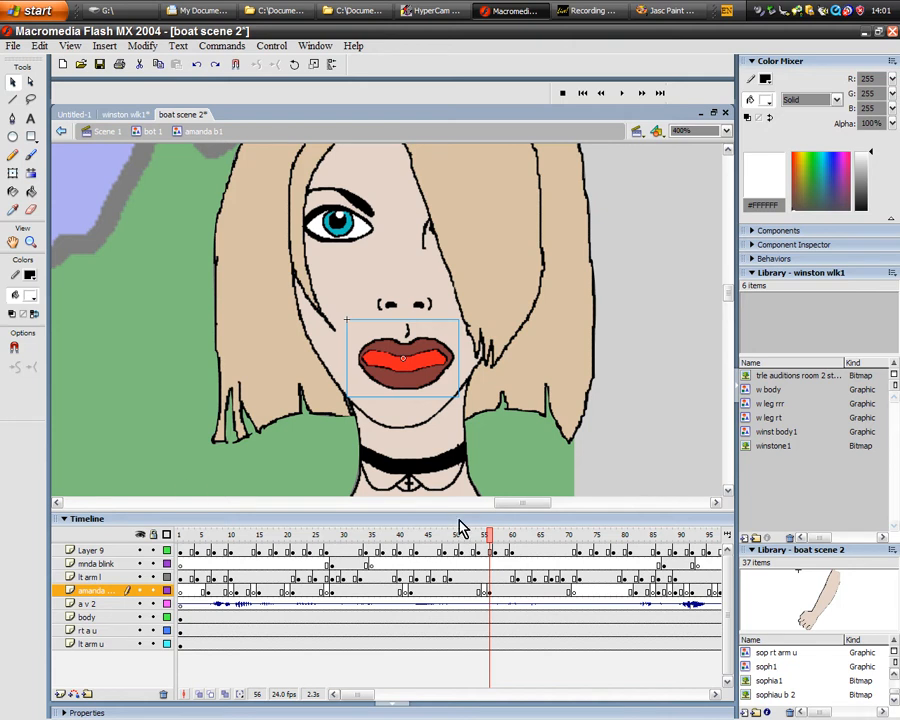
# - Scrub from frame 83 to frame 94, comparing the mouth shapes and second blink with the voice waveform
pyautogui.moveTo(490, 543); pyautogui.dragTo(648, 540)
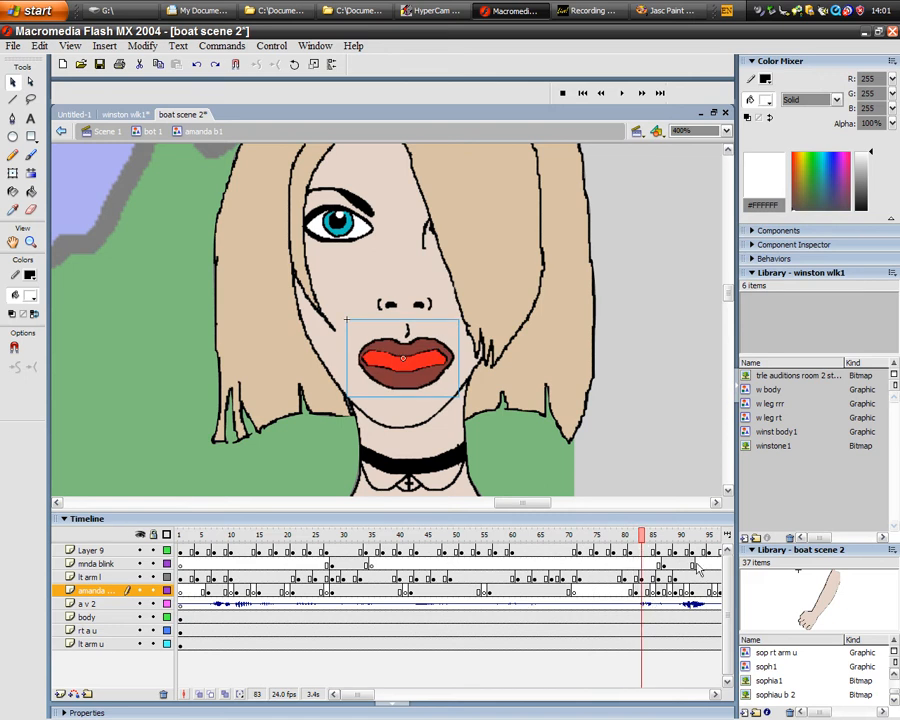
pyautogui.moveTo(645, 537)
pyautogui.mouseDown()
pyautogui.moveTo(693, 540)
pyautogui.moveTo(635, 537)
pyautogui.moveTo(658, 538)
pyautogui.mouseUp()
pyautogui.moveTo(358, 694); pyautogui.dragTo(379, 692)
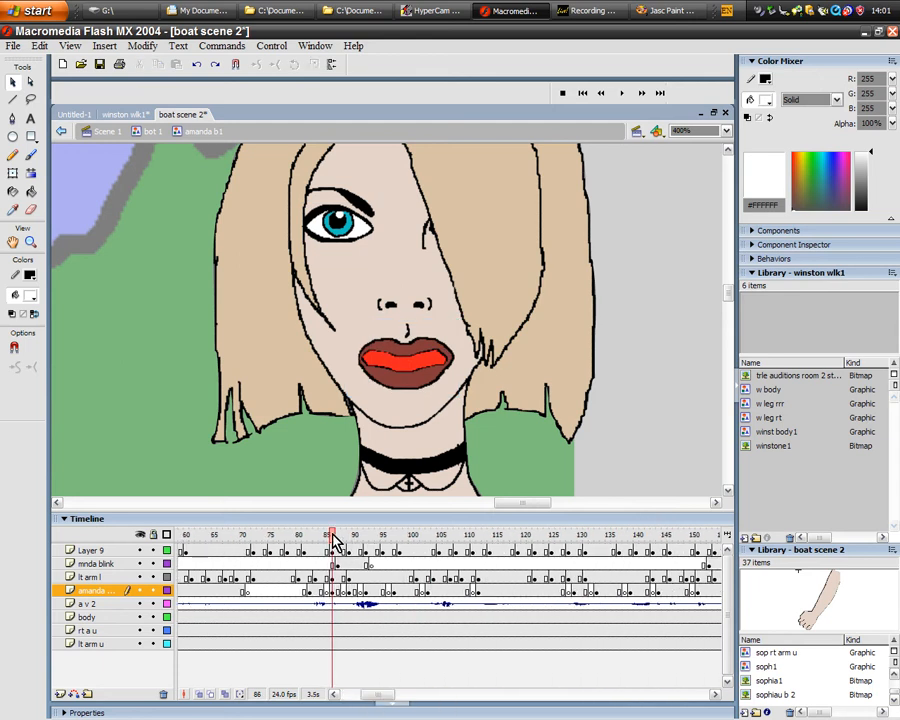
pyautogui.click(343, 540)
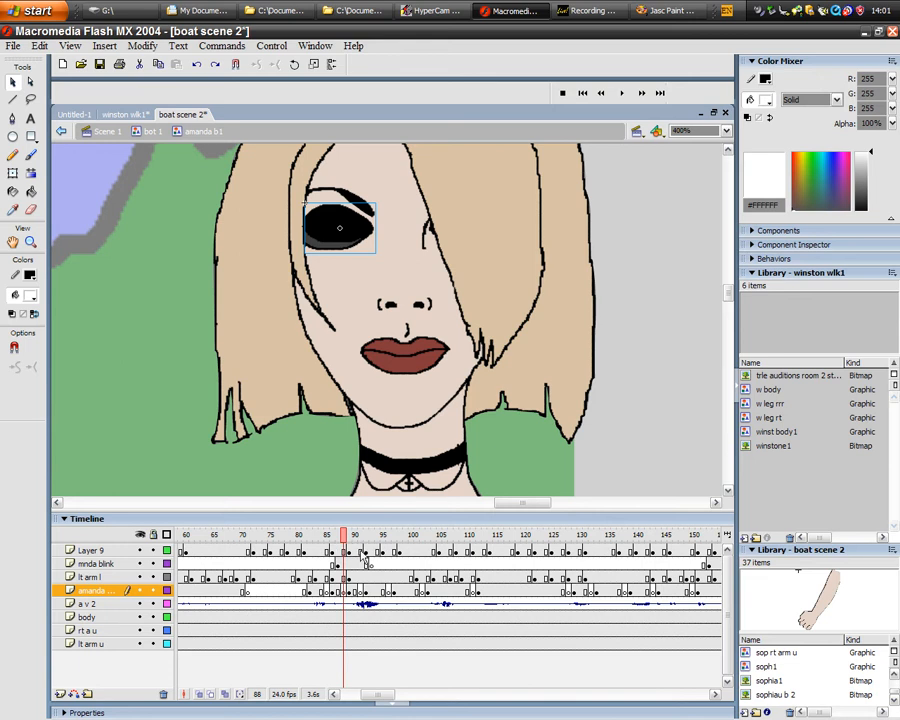
pyautogui.moveTo(344, 534); pyautogui.dragTo(363, 535)
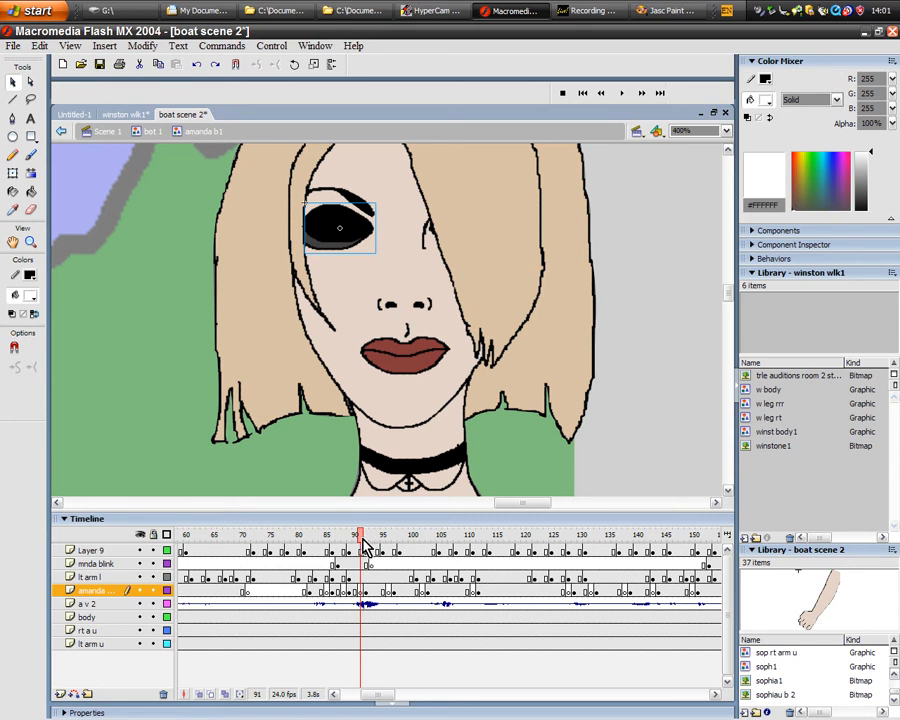
pyautogui.moveTo(362, 538); pyautogui.dragTo(378, 538)
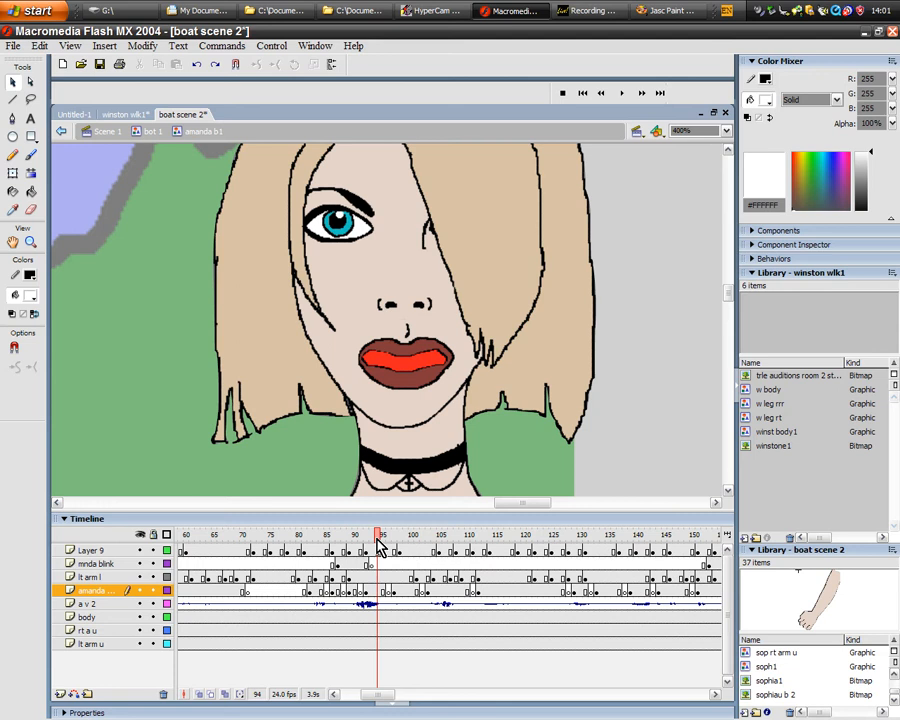
pyautogui.hotkey('ctrl', 'o')
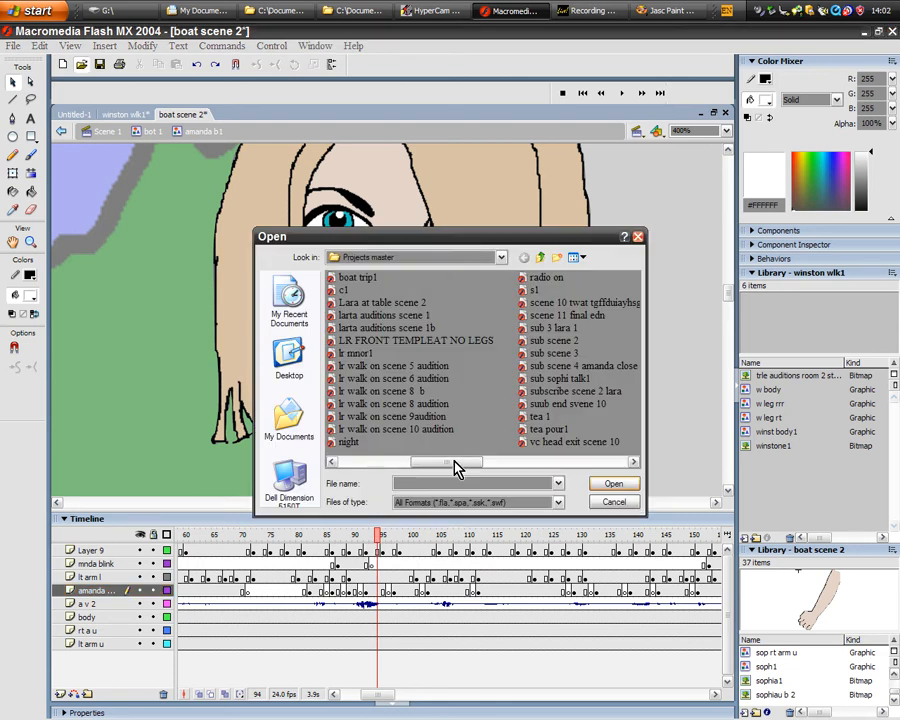
pyautogui.moveTo(455, 467); pyautogui.dragTo(345, 466)
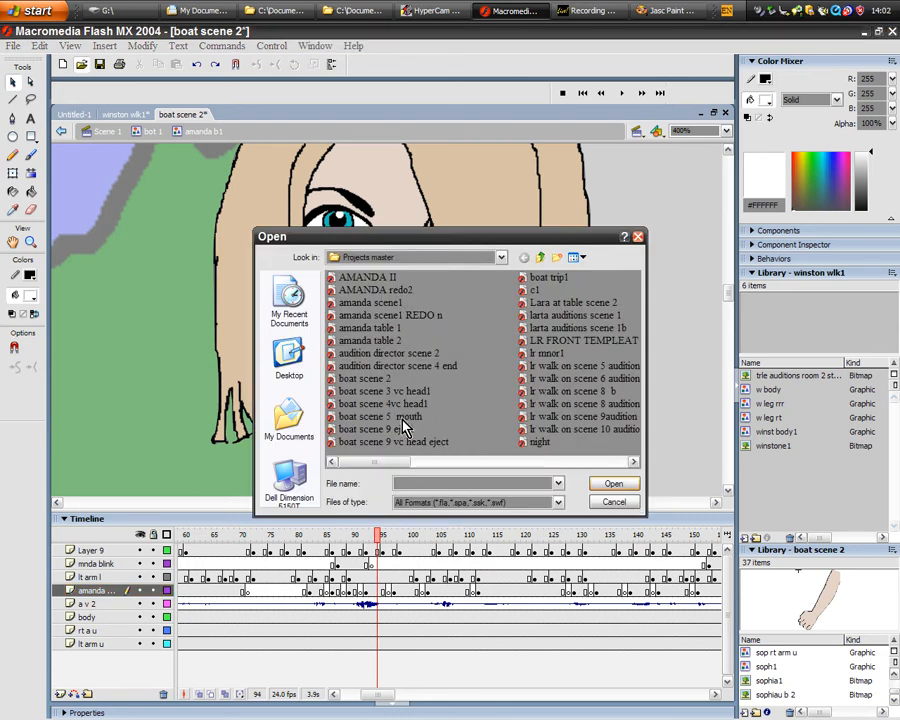
pyautogui.click(403, 418)
pyautogui.click(613, 484)
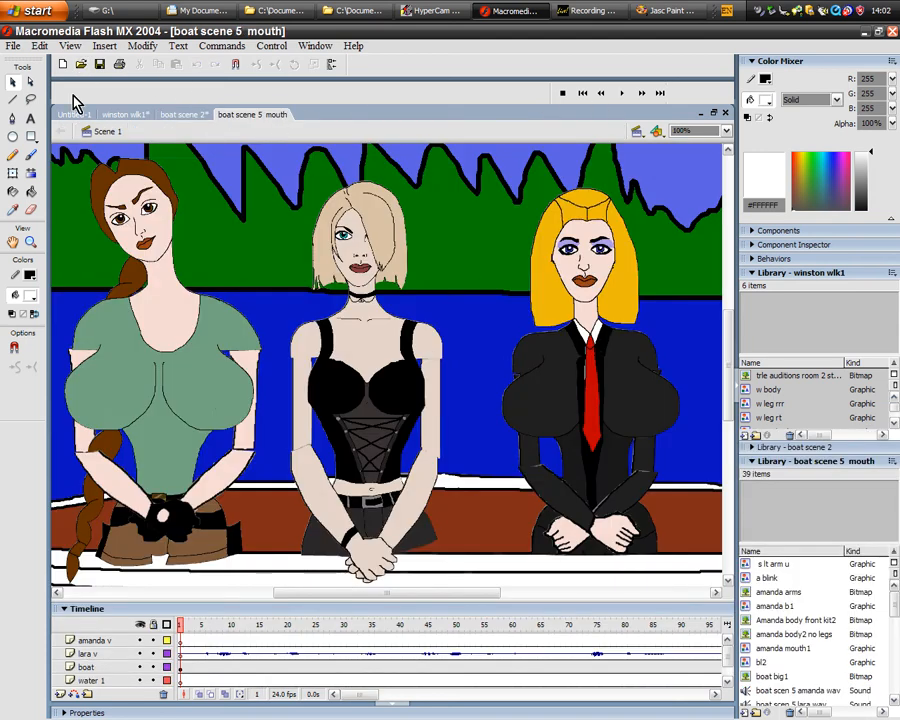
pyautogui.click(725, 112)
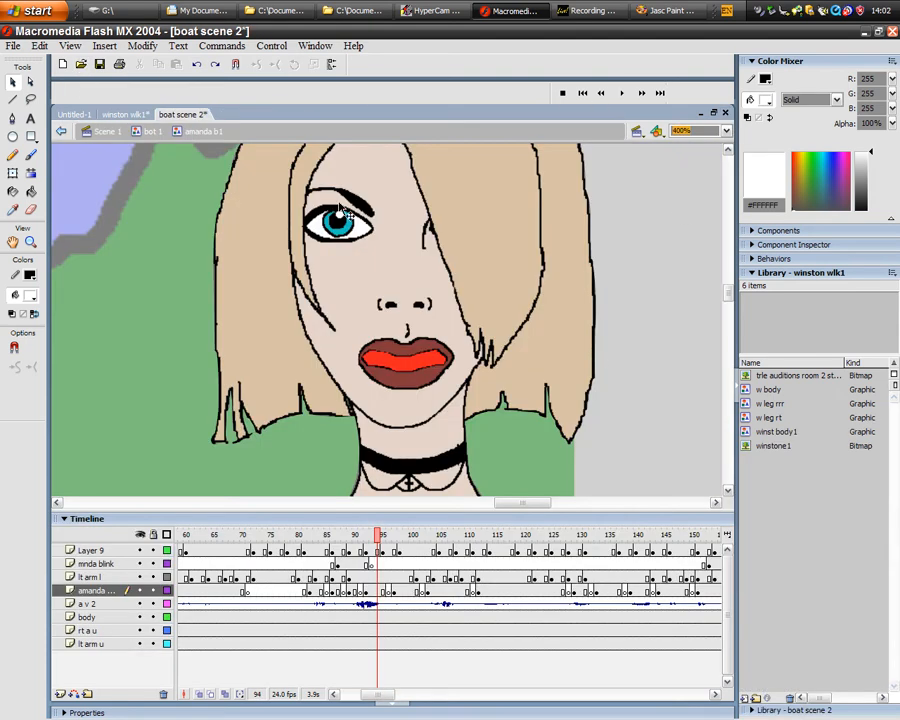
# - Open the boat scene 4vc head1 file and scrub its main timeline to frame 82, watching the boat move
pyautogui.click(80, 64)
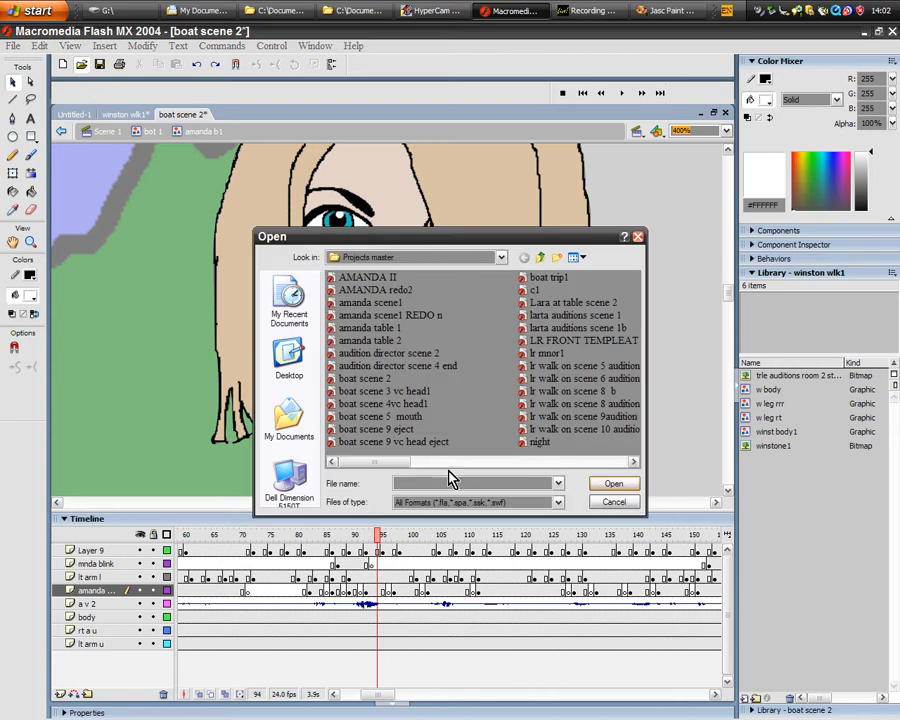
pyautogui.click(413, 404)
pyautogui.click(614, 484)
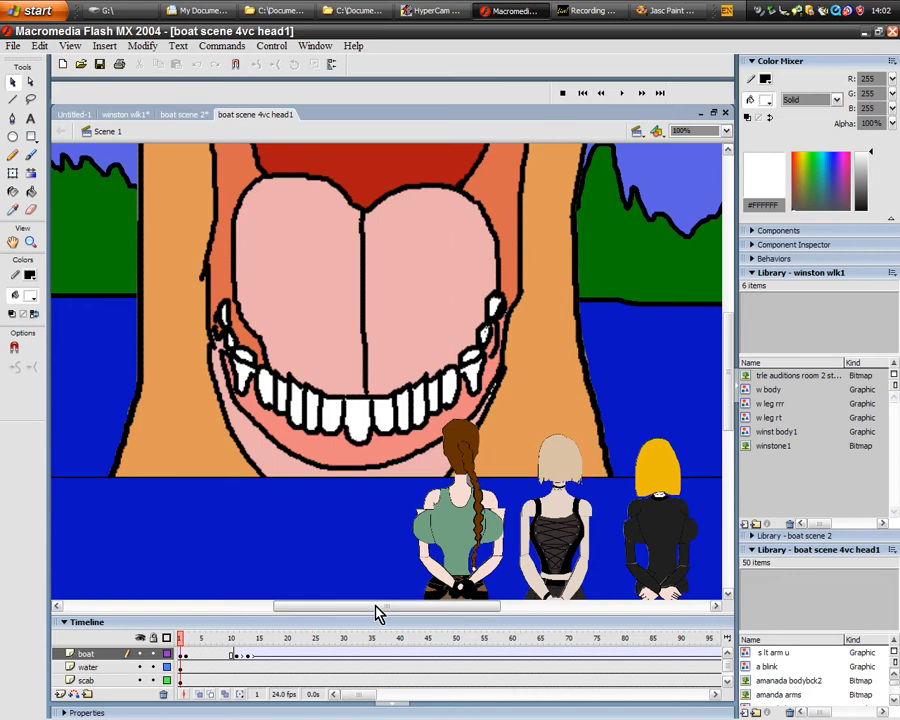
pyautogui.moveTo(378, 612)
pyautogui.mouseDown()
pyautogui.moveTo(395, 605)
pyautogui.moveTo(362, 611)
pyautogui.mouseUp()
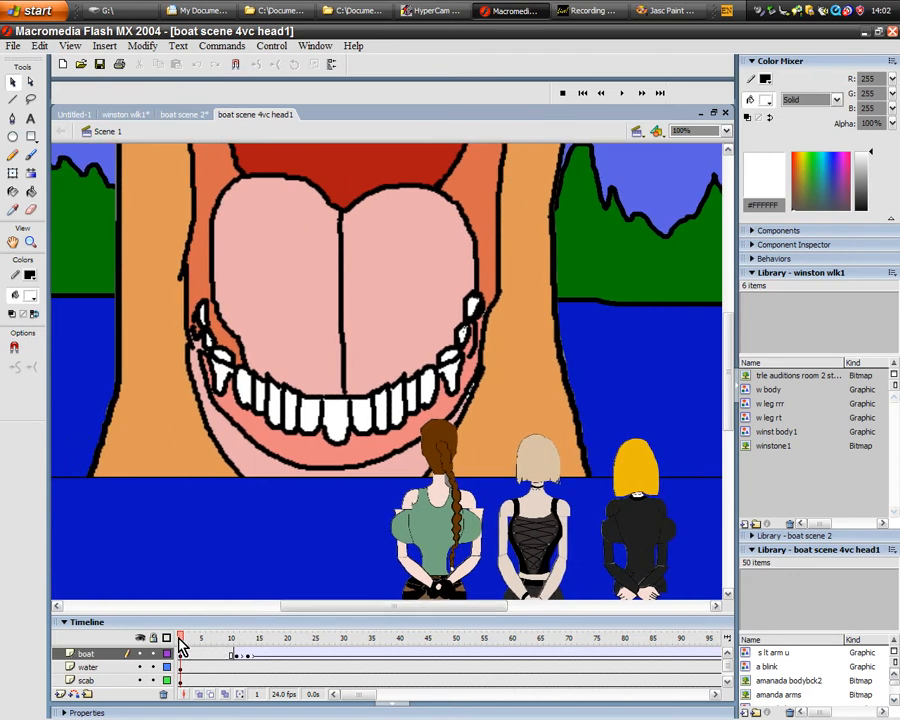
pyautogui.moveTo(180, 645); pyautogui.dragTo(636, 643)
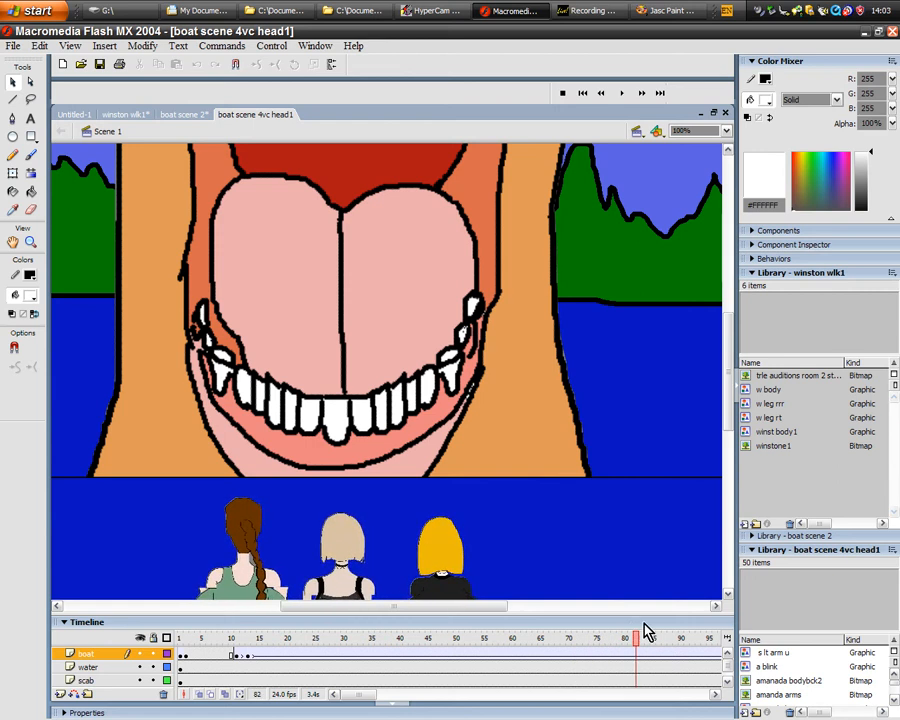
# - Examine the boat and its timeline layers, scrub to frame 159, and close boat scene 4vc head1
pyautogui.moveTo(727, 378); pyautogui.dragTo(727, 426)
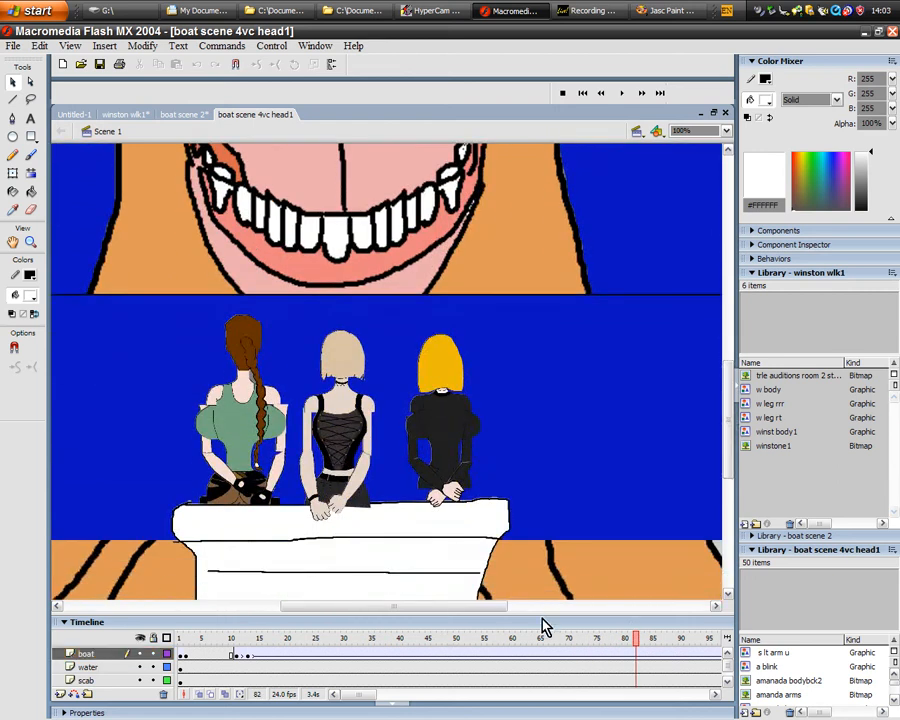
pyautogui.moveTo(540, 614); pyautogui.dragTo(542, 572)
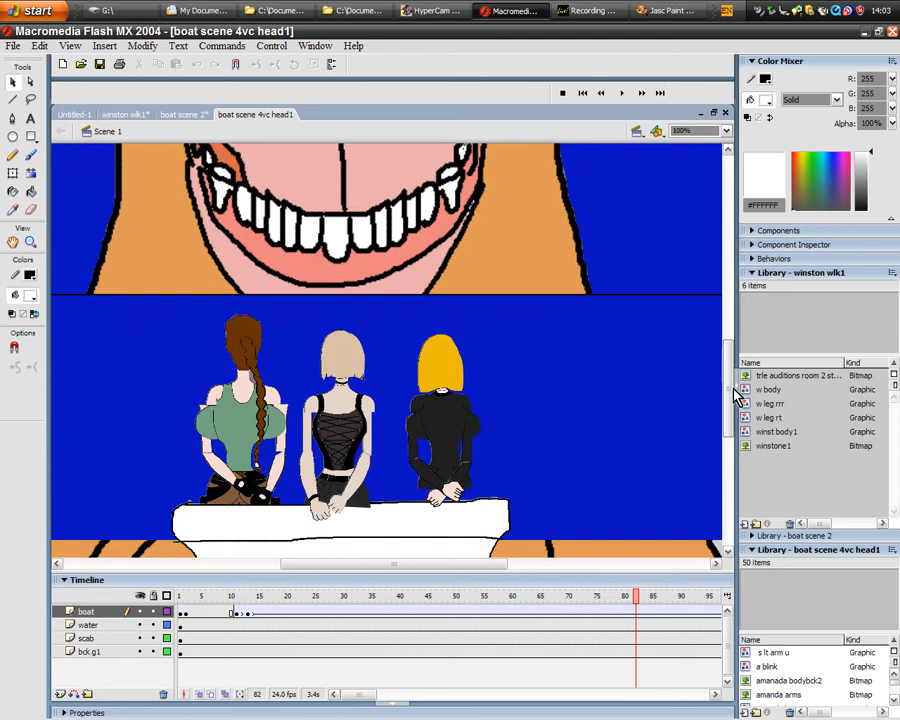
pyautogui.scroll(-3, 665, 487)
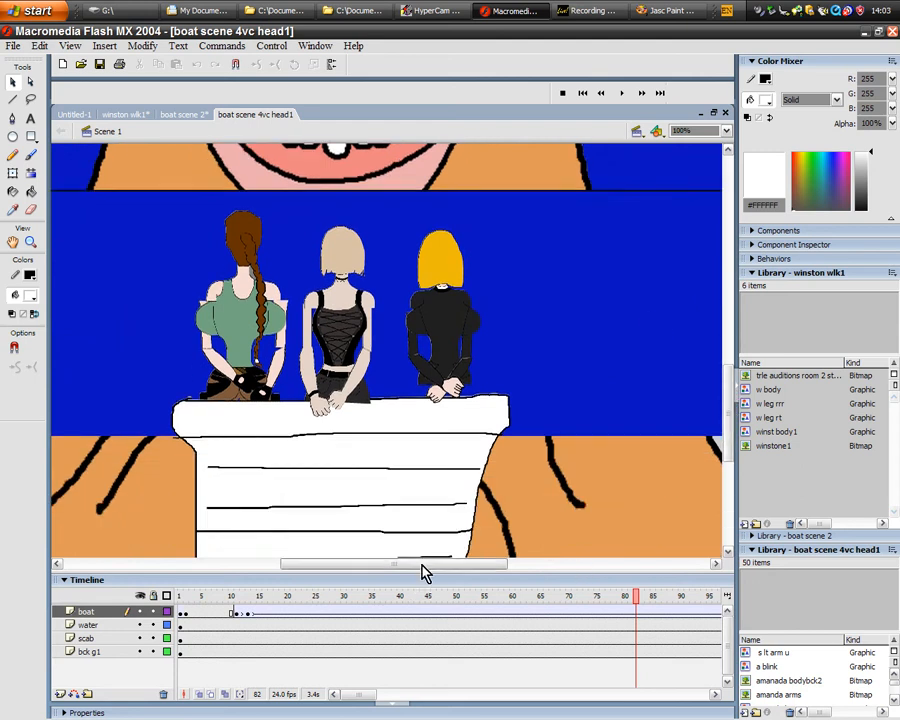
pyautogui.moveTo(635, 598); pyautogui.dragTo(286, 588)
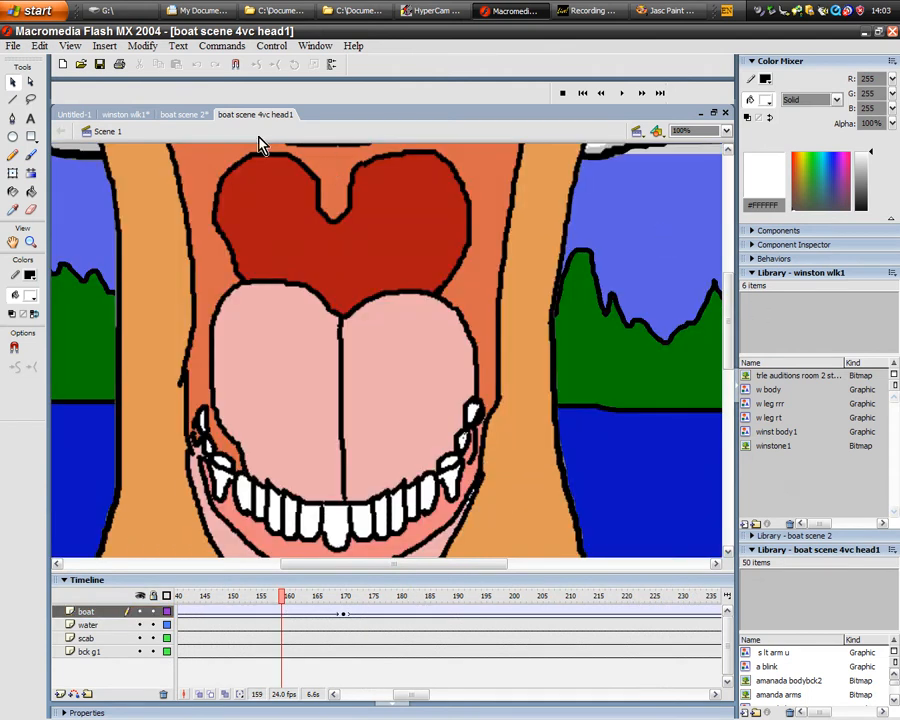
pyautogui.click(727, 114)
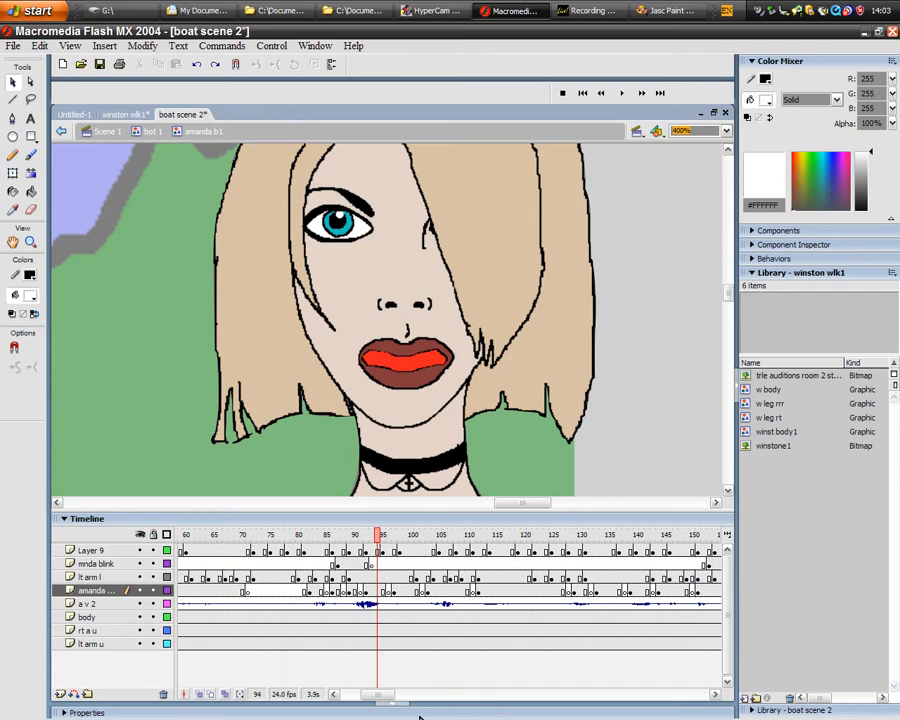
# - Return the amanda b1 timeline to frame 1 and look at the top of the blonde woman's head
pyautogui.moveTo(386, 696); pyautogui.dragTo(344, 696)
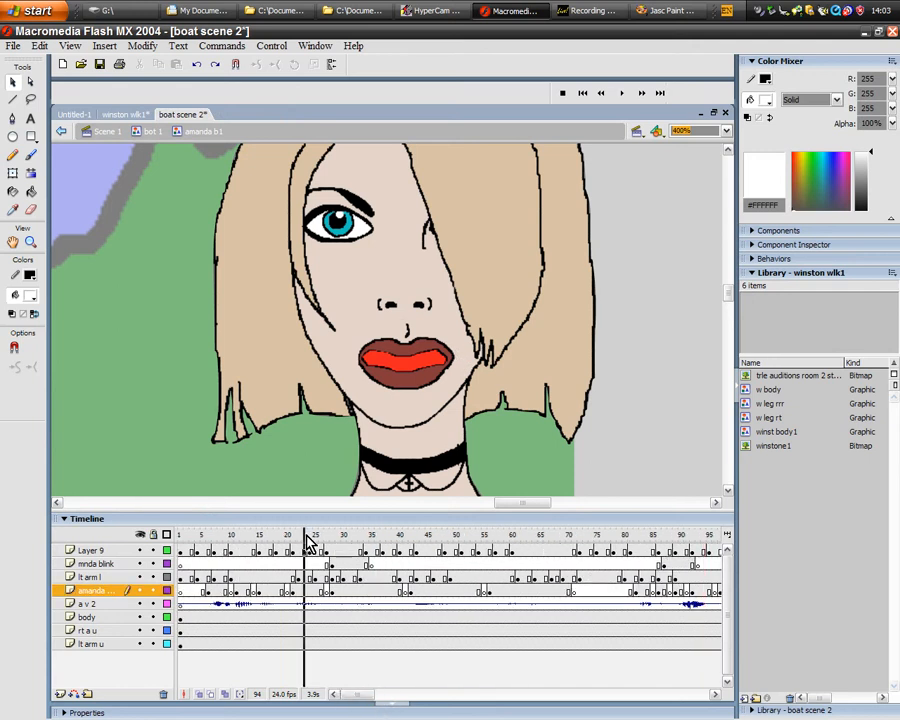
pyautogui.moveTo(308, 543); pyautogui.dragTo(180, 540)
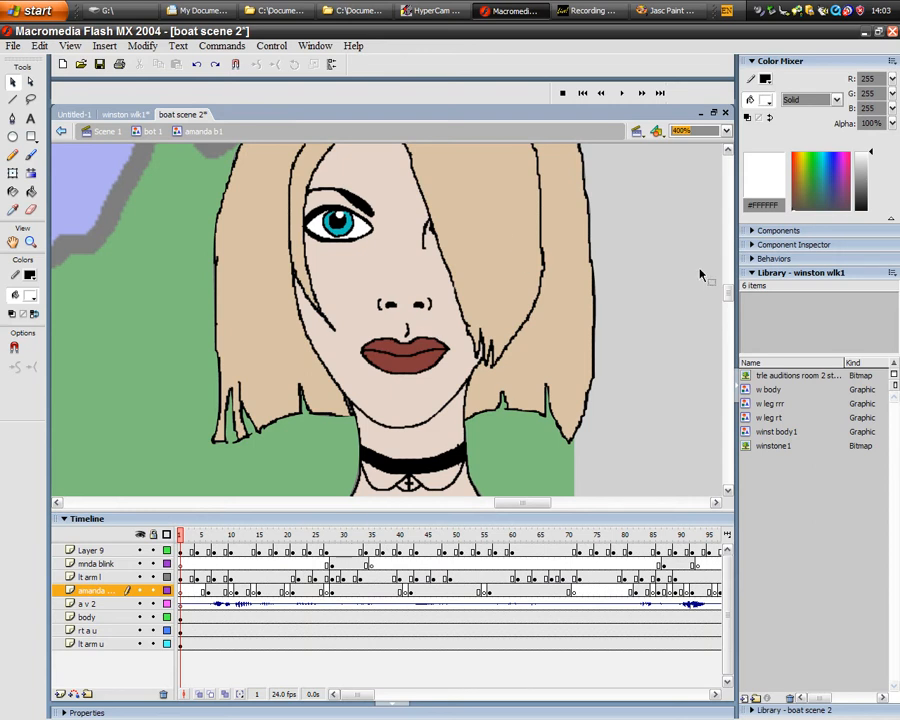
pyautogui.moveTo(724, 302); pyautogui.dragTo(729, 291)
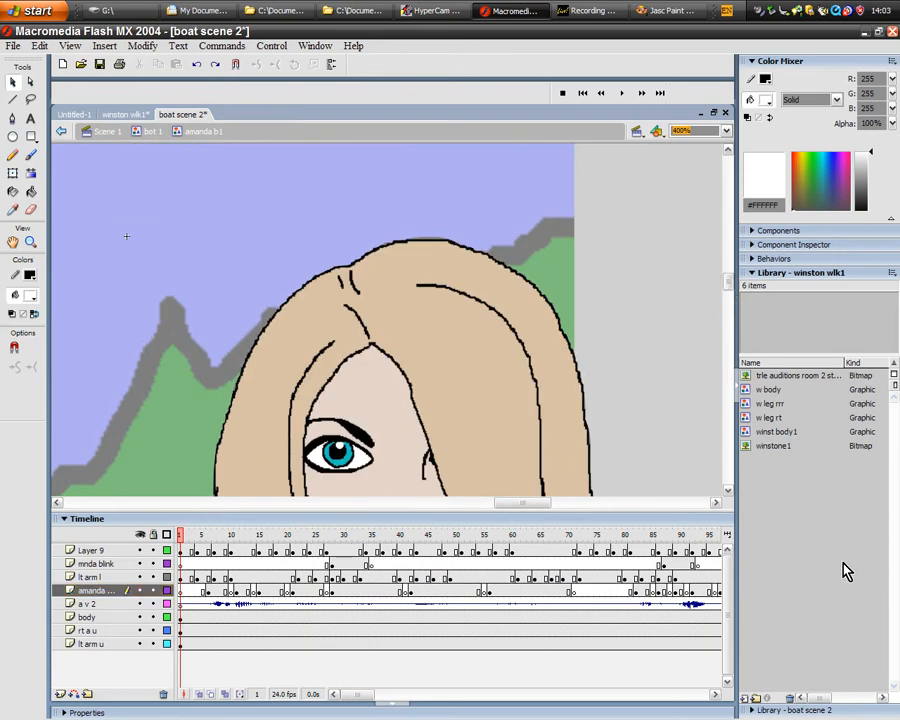
# - Preview the winst body1 symbol, switch to the winston wlk1 document and enlarge its timeline area to show all five layers
pyautogui.click(774, 432)
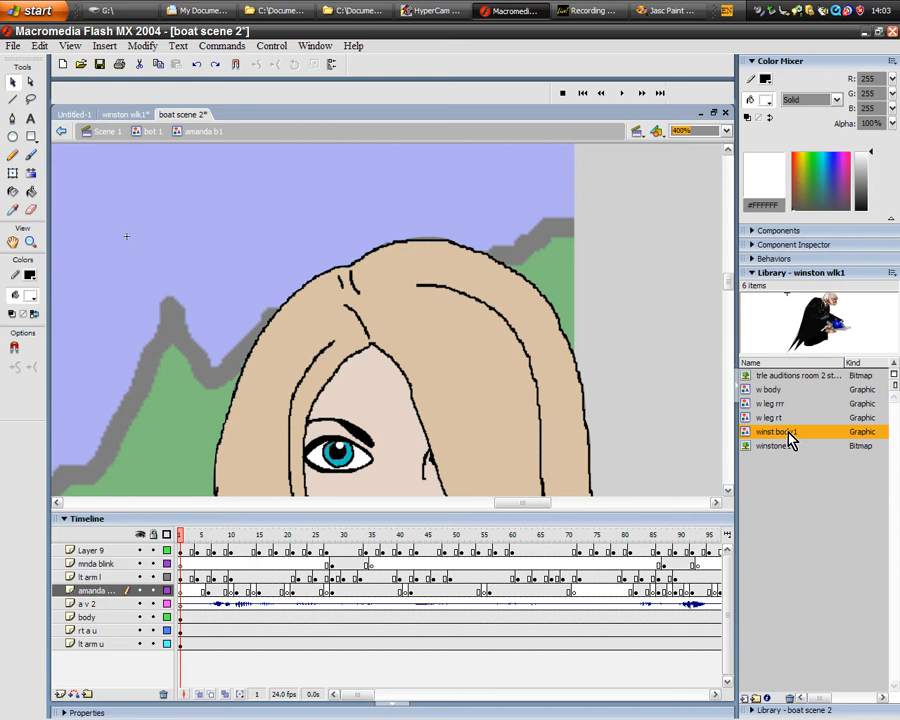
pyautogui.click(128, 114)
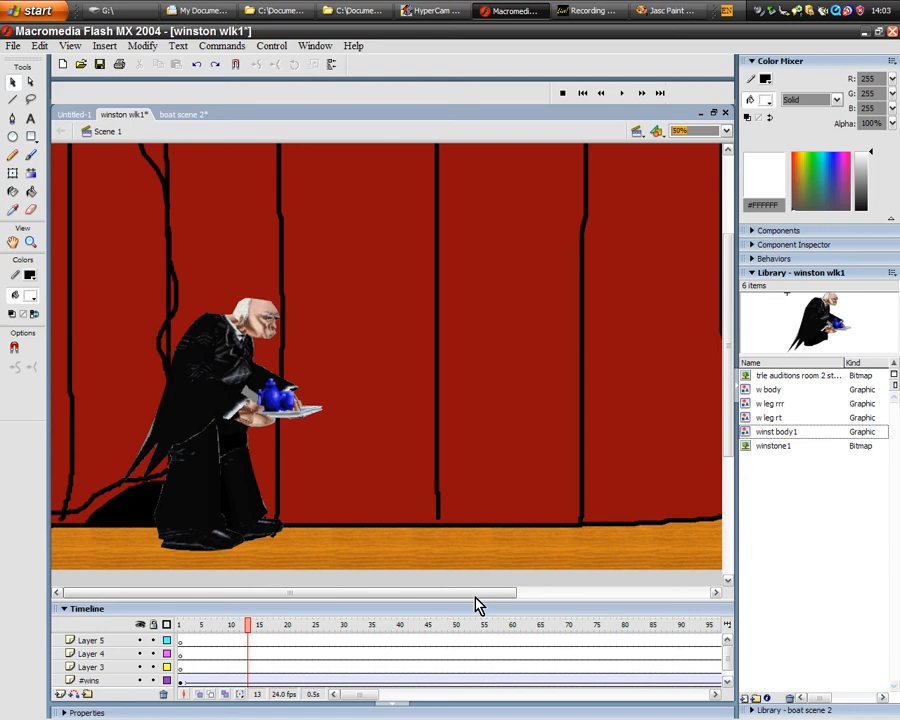
pyautogui.moveTo(478, 601); pyautogui.dragTo(480, 558)
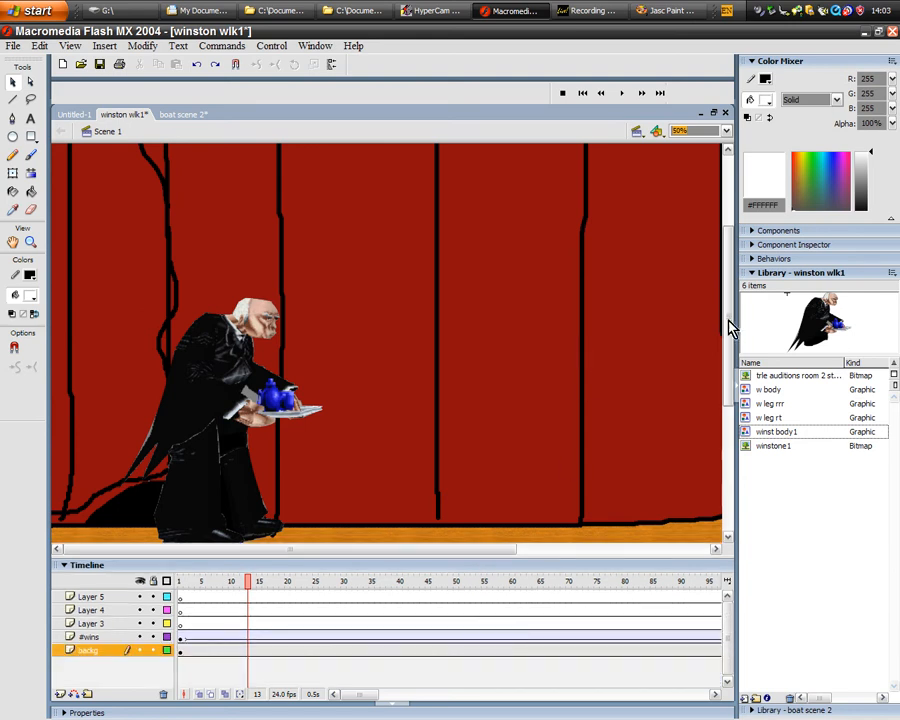
pyautogui.moveTo(730, 325)
pyautogui.mouseDown()
pyautogui.moveTo(730, 342)
pyautogui.moveTo(729, 330)
pyautogui.mouseUp()
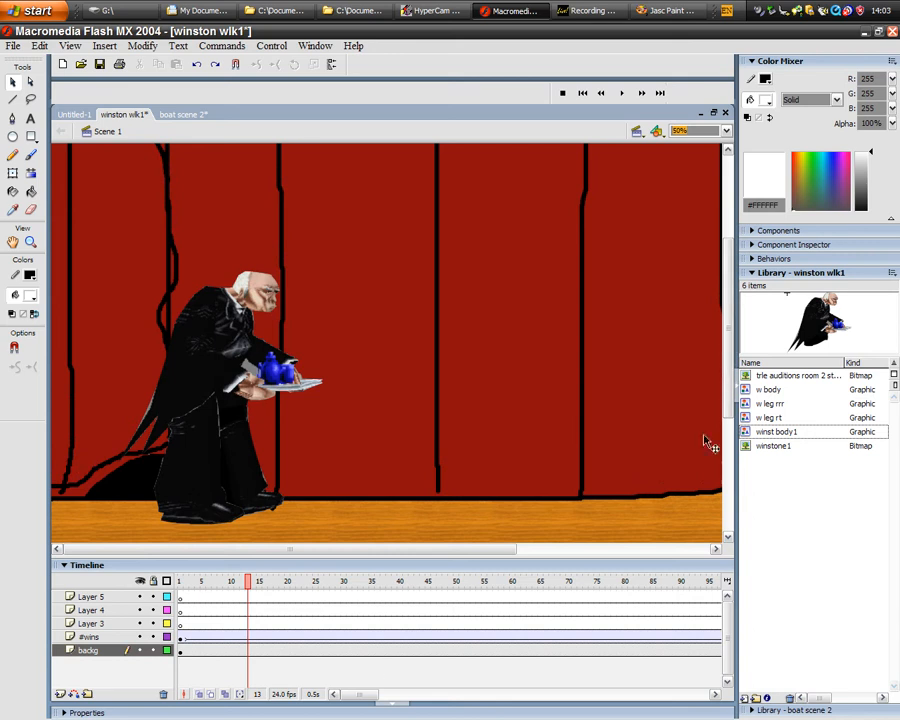
# - Scrub the main timeline of winston wlk1 and stop at frame 23, watching the butler cross the stage
pyautogui.moveTo(247, 583)
pyautogui.mouseDown()
pyautogui.moveTo(181, 583)
pyautogui.moveTo(366, 587)
pyautogui.moveTo(250, 588)
pyautogui.mouseUp()
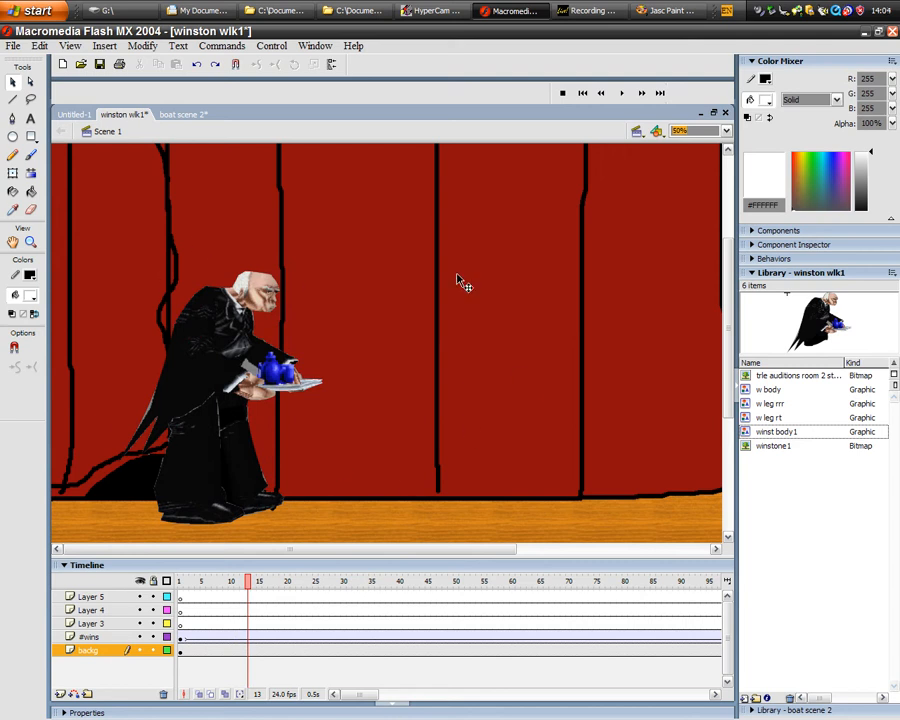
pyautogui.moveTo(247, 584); pyautogui.dragTo(195, 591)
pyautogui.moveTo(225, 591); pyautogui.dragTo(196, 638)
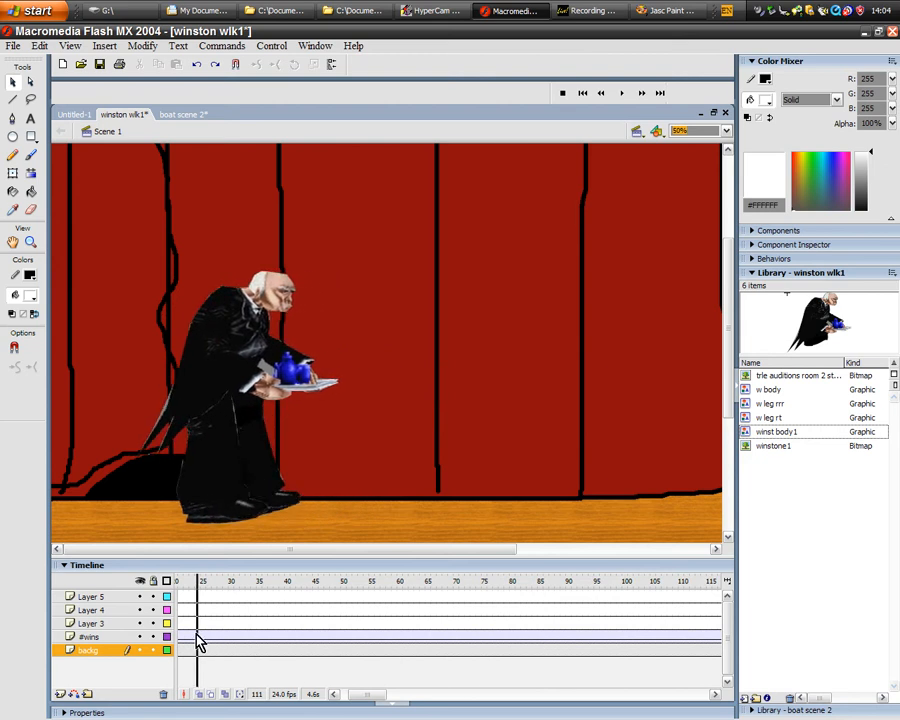
# - Open the butler's w body symbol for editing and scrub to frame 57 to examine the leg keyframes
pyautogui.click(222, 405)
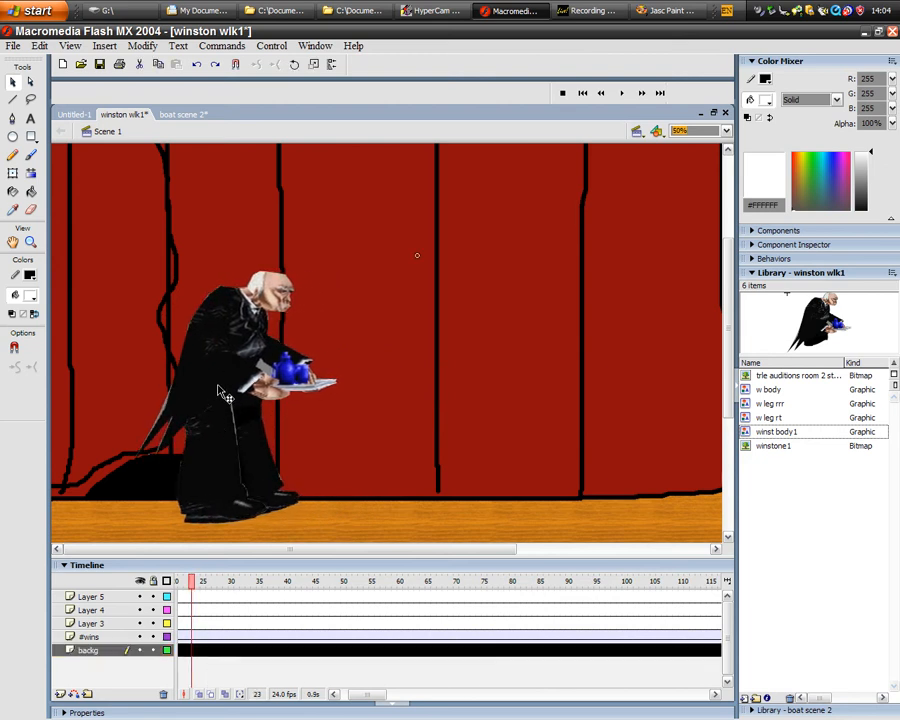
pyautogui.doubleClick(224, 392)
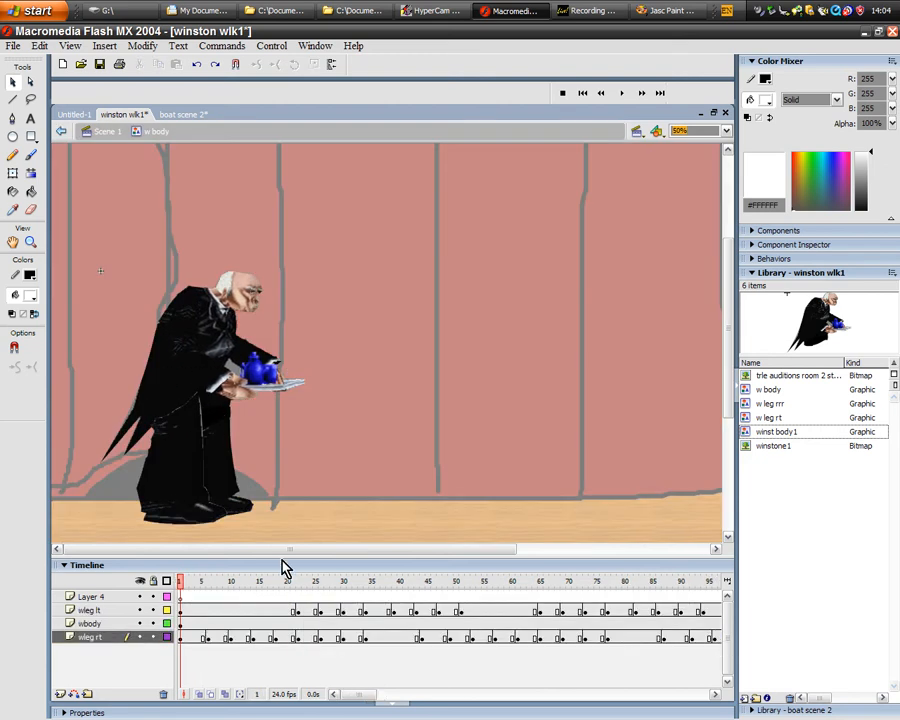
pyautogui.moveTo(182, 583); pyautogui.dragTo(494, 588)
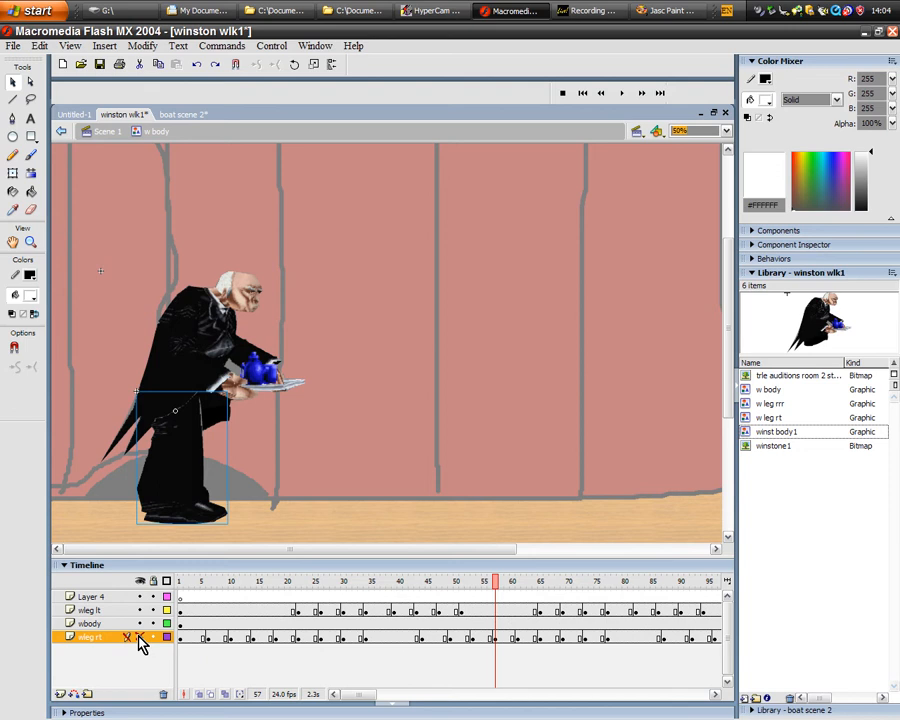
# - Show all of the butler's leg and body layers again and scrub the w body timeline to frame 306 and back to 161, examining the leg keyframes
pyautogui.click(141, 623)
pyautogui.click(141, 623)
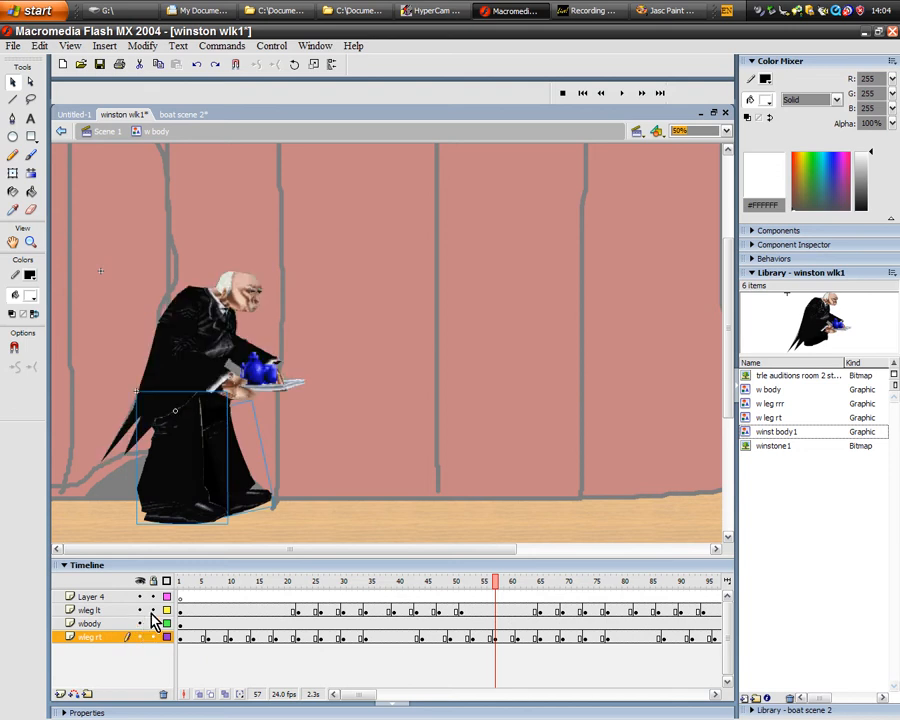
pyautogui.moveTo(497, 588); pyautogui.dragTo(513, 645)
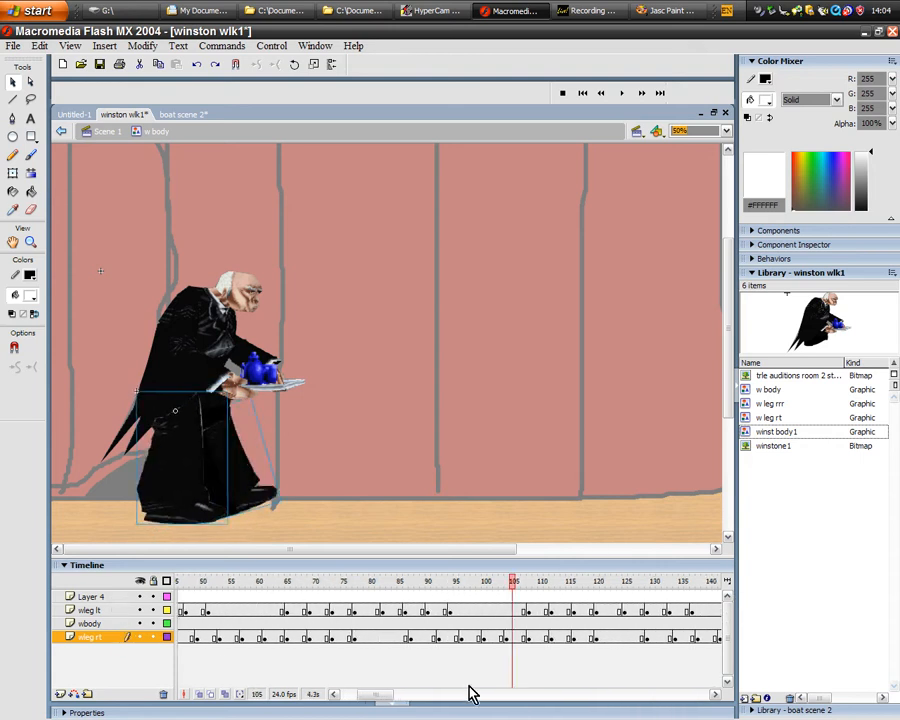
pyautogui.moveTo(515, 588); pyautogui.dragTo(598, 641)
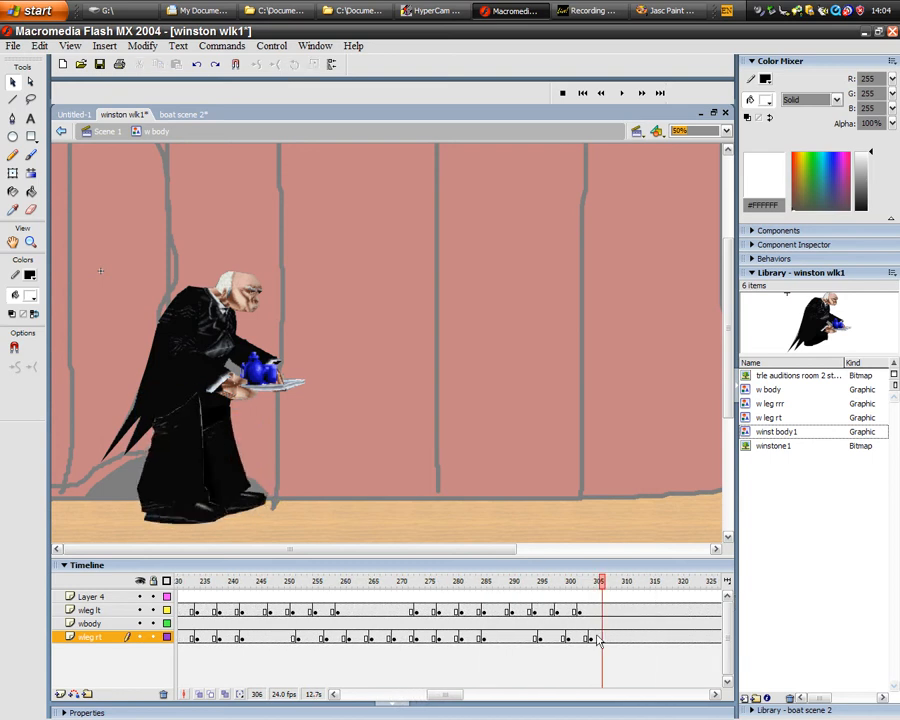
pyautogui.moveTo(605, 588); pyautogui.dragTo(586, 586)
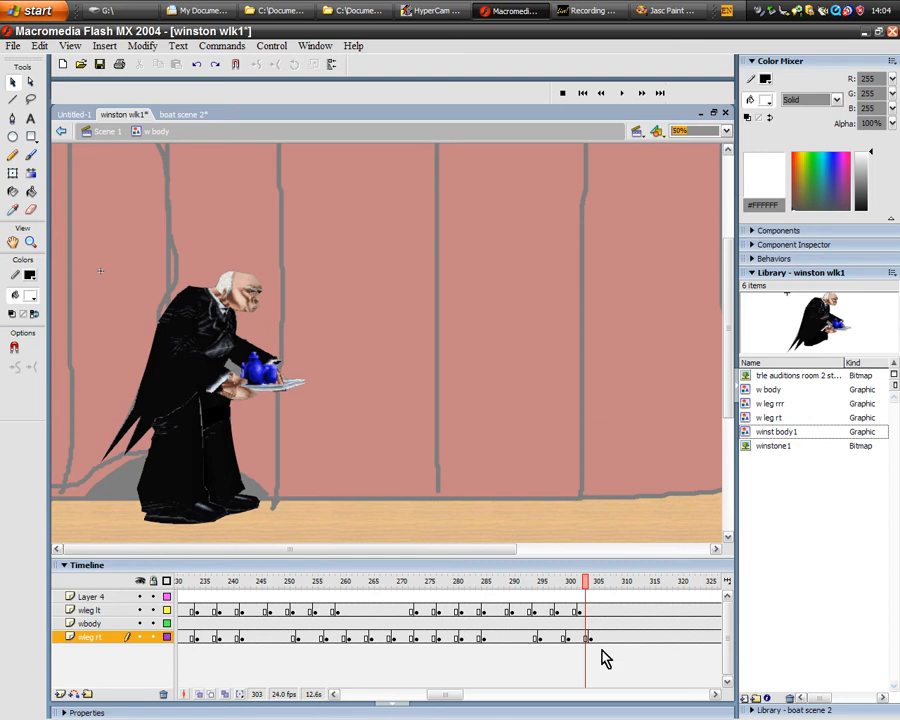
pyautogui.moveTo(590, 585); pyautogui.dragTo(172, 588)
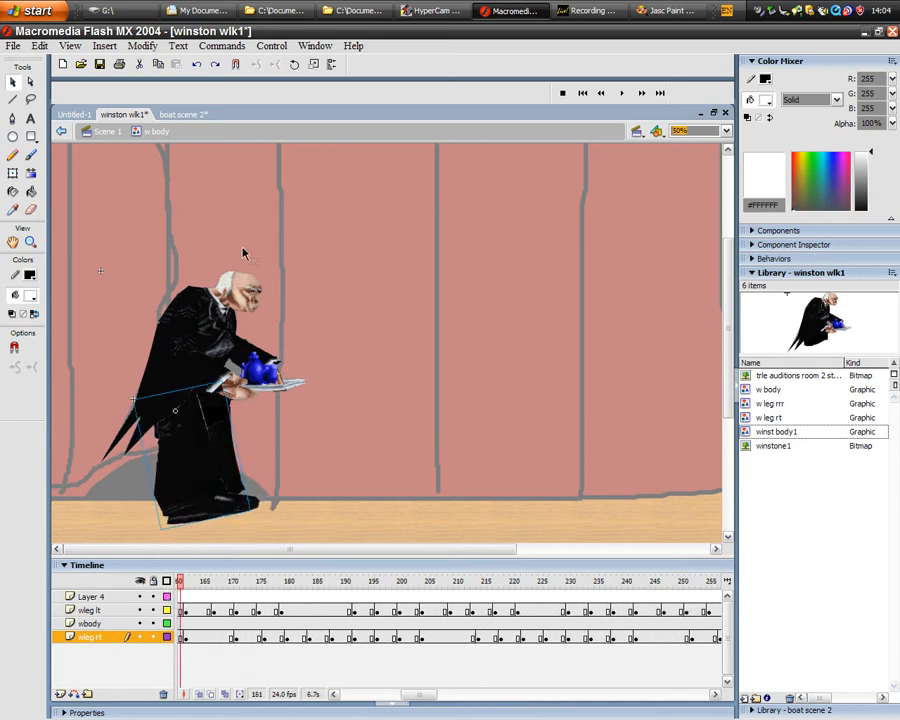
# - Return to Scene 1, rewind to frame 1 and play the butler's walk, stopping at frame 70
pyautogui.click(63, 132)
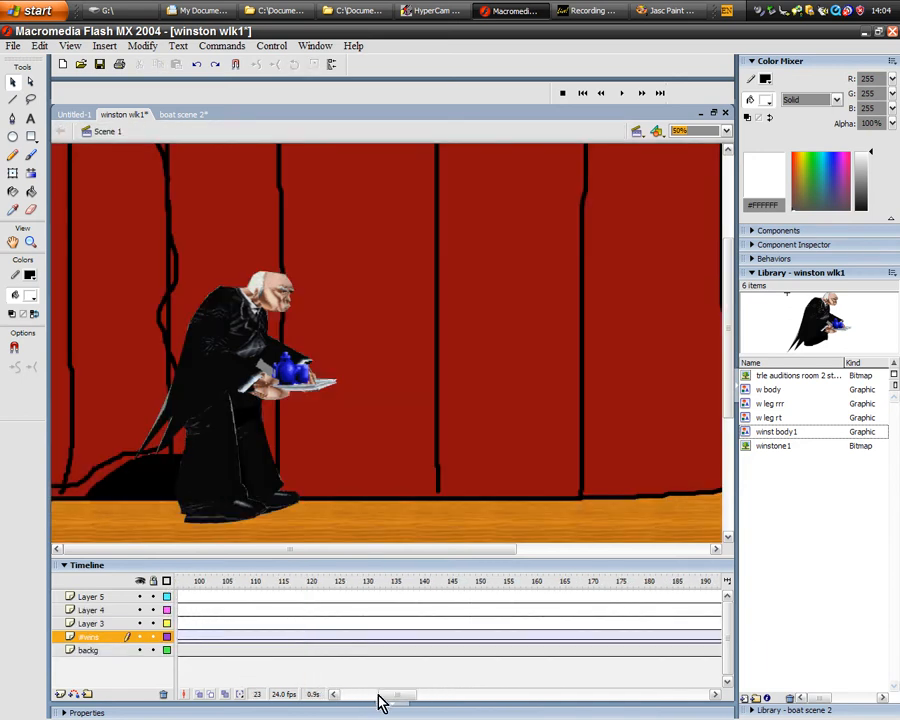
pyautogui.moveTo(293, 585); pyautogui.dragTo(180, 581)
pyautogui.click(300, 278)
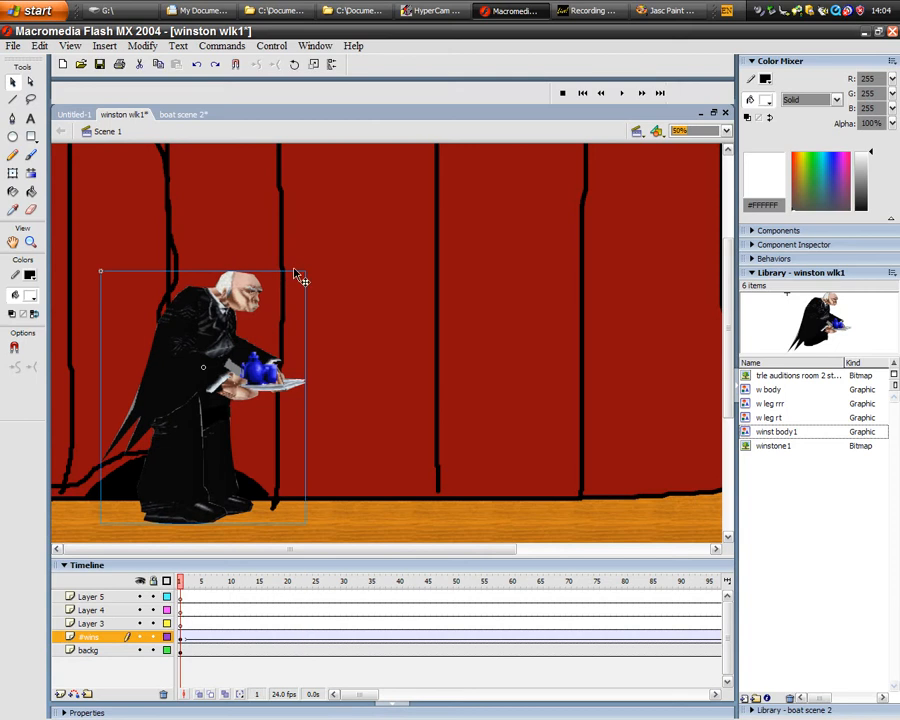
pyautogui.click(622, 93)
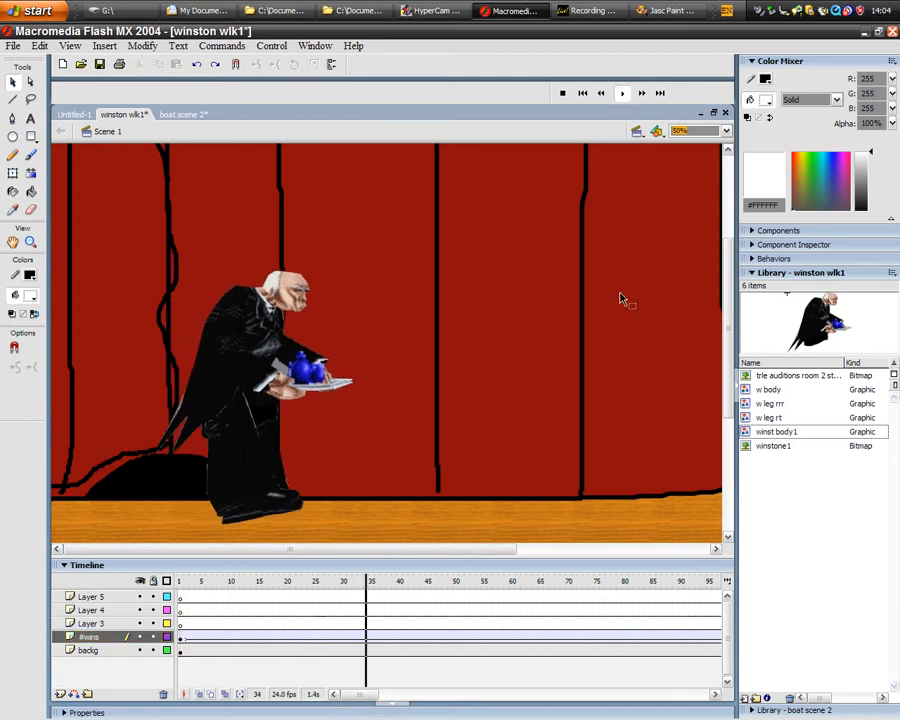
pyautogui.click(566, 96)
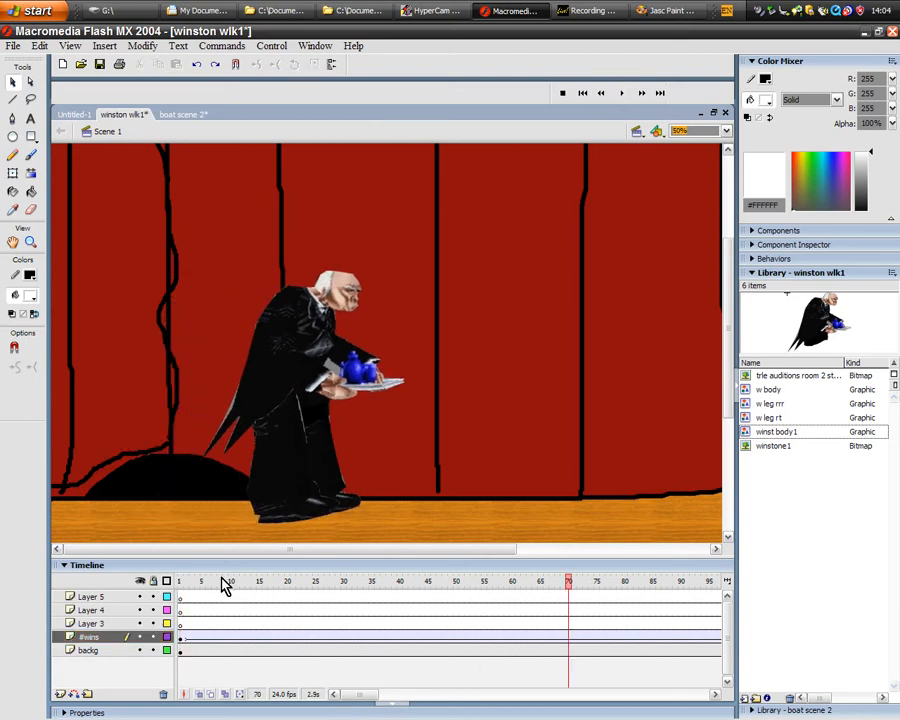
# - Hide the backg layer and rewind the main timeline to frame 1
pyautogui.click(100, 651)
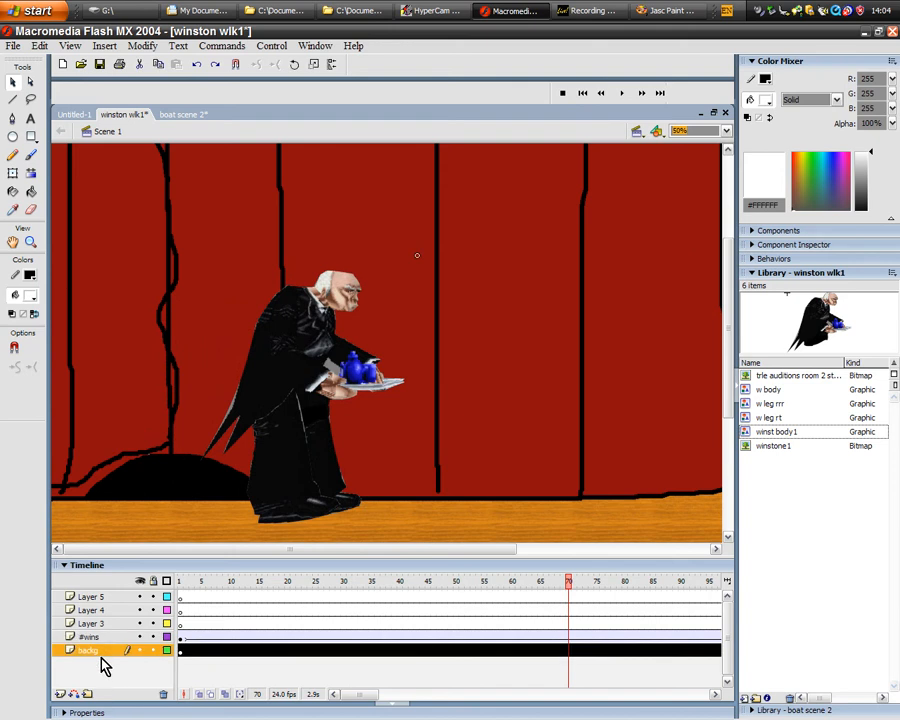
pyautogui.click(142, 651)
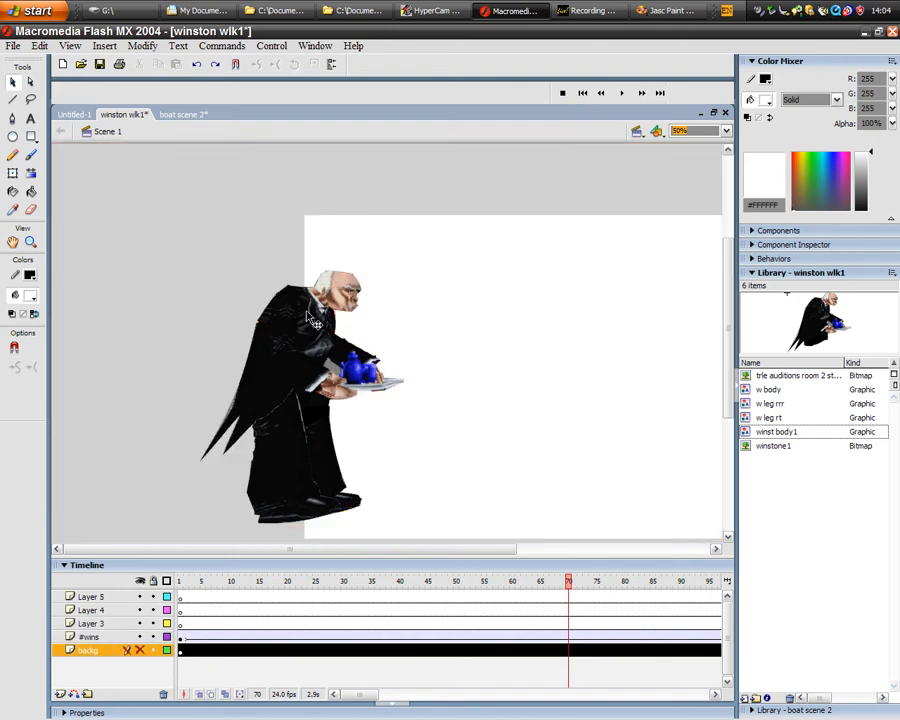
pyautogui.moveTo(572, 580); pyautogui.dragTo(181, 588)
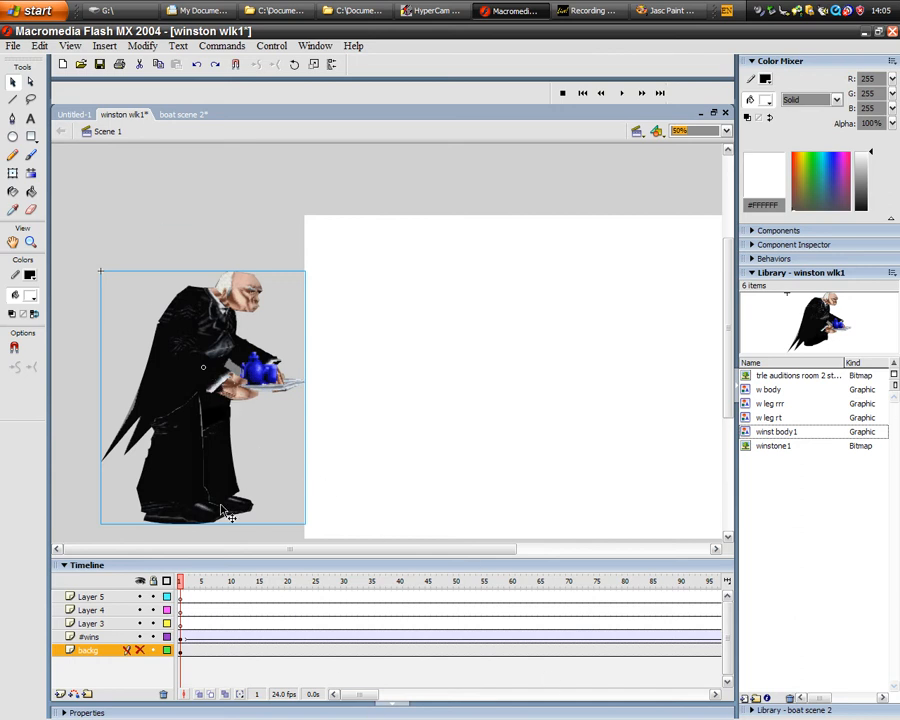
# - Look through the commands for inserting layers, motion guides, frames and keyframes on the timeline, and leave without choosing one
pyautogui.click(108, 46)
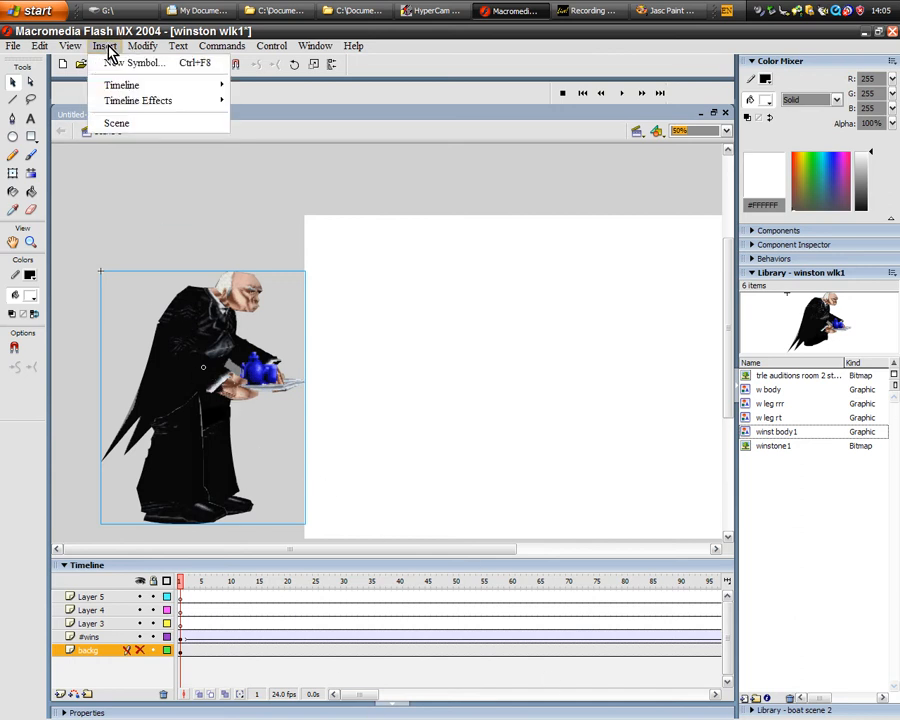
pyautogui.moveTo(140, 52)
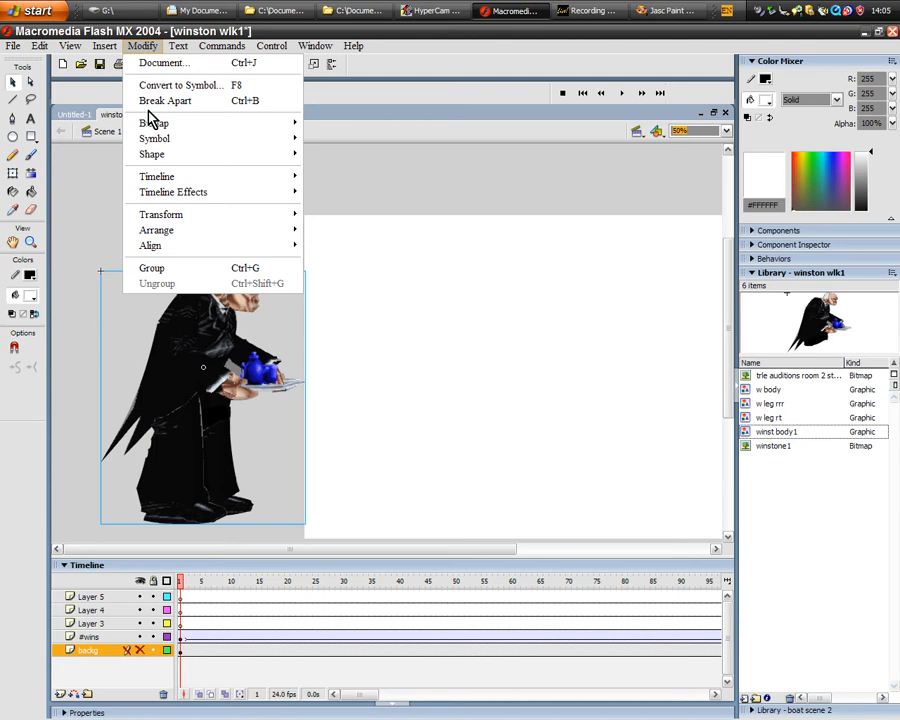
pyautogui.moveTo(108, 46)
pyautogui.moveTo(130, 88)
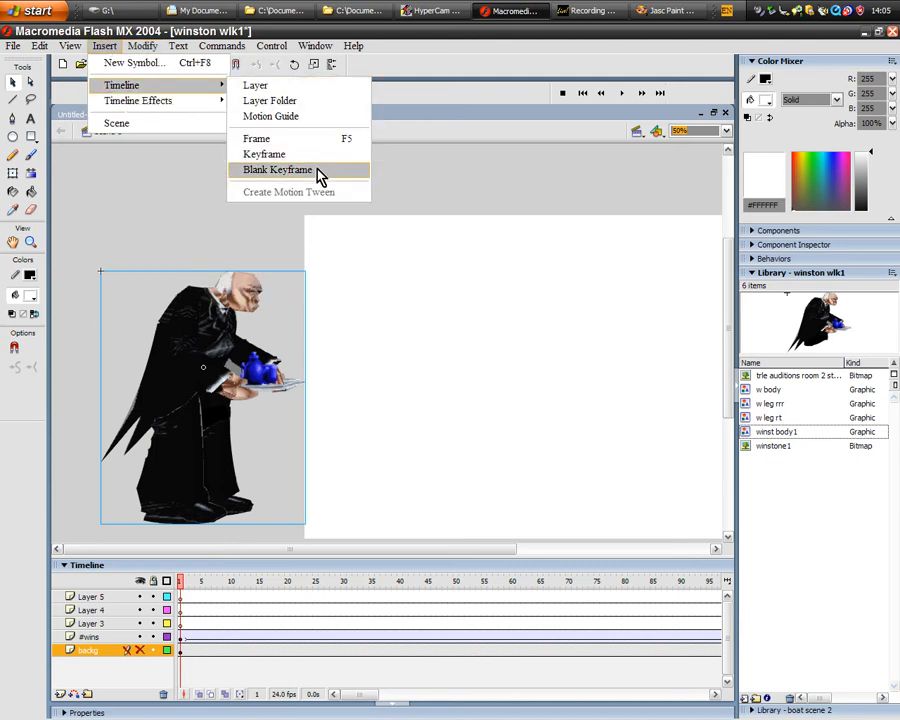
pyautogui.click(415, 563)
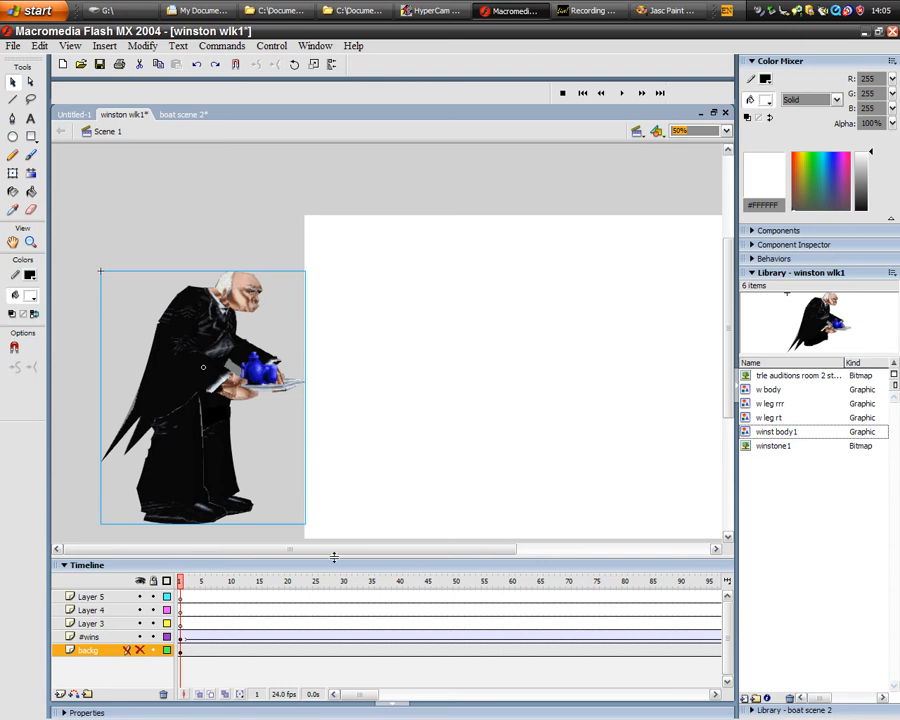
# - Play the butler's walk across the empty stage through to frame 331 and rewind to frame 1
pyautogui.moveTo(345, 550); pyautogui.dragTo(412, 556)
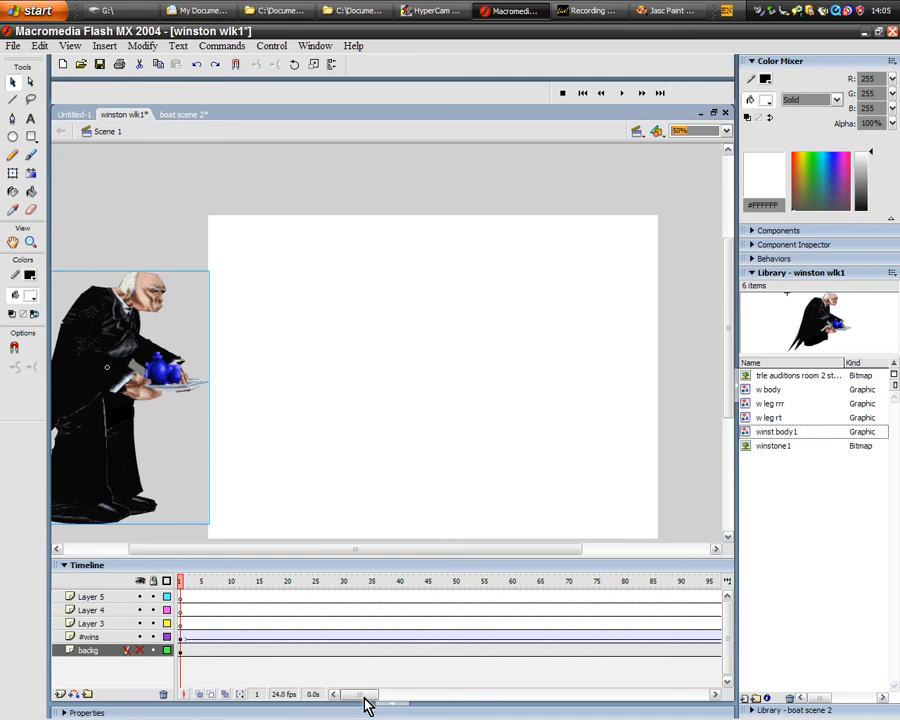
pyautogui.moveTo(364, 696); pyautogui.dragTo(360, 696)
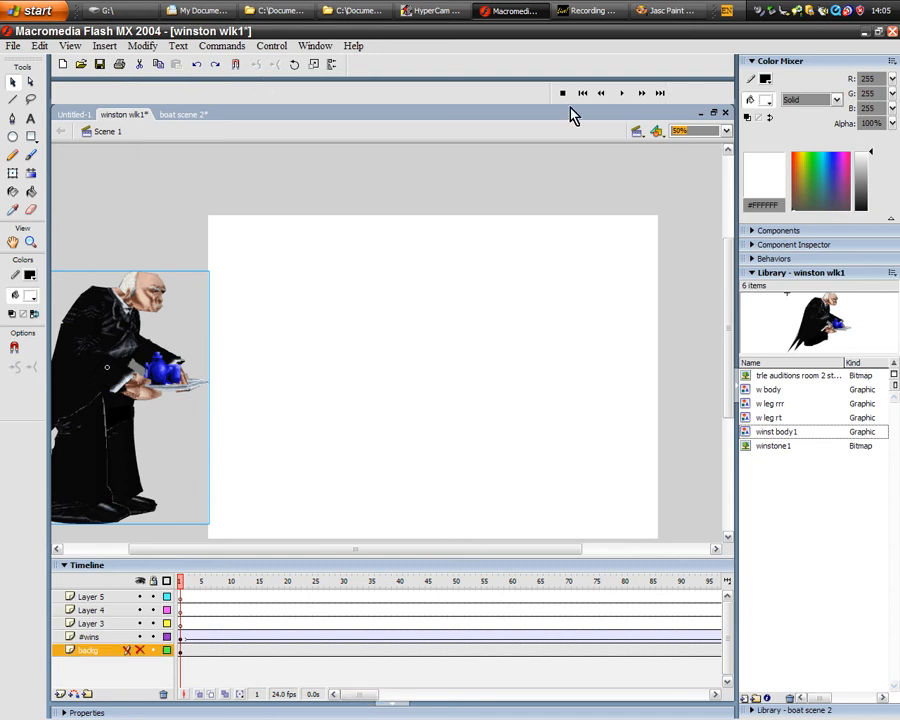
pyautogui.click(621, 93)
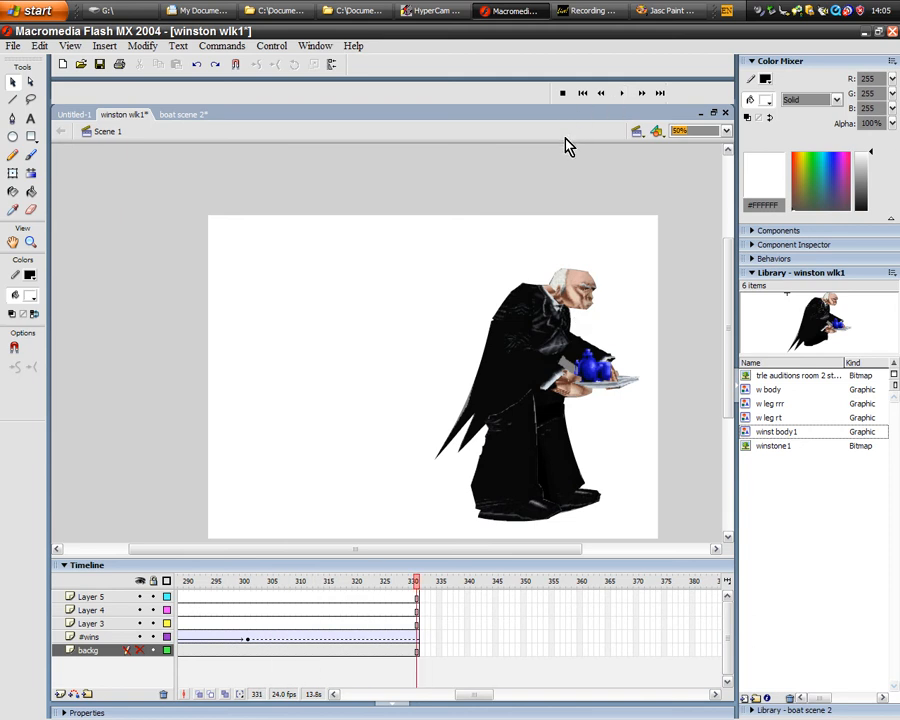
pyautogui.moveTo(478, 698)
pyautogui.mouseDown()
pyautogui.moveTo(428, 700)
pyautogui.moveTo(478, 696)
pyautogui.mouseUp()
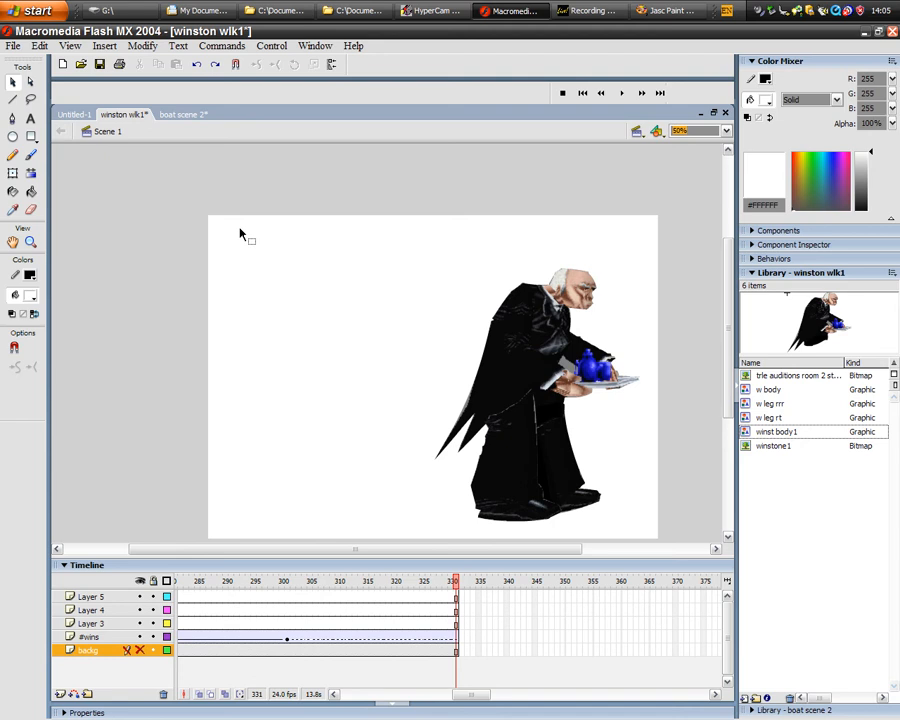
pyautogui.moveTo(455, 590); pyautogui.dragTo(84, 594)
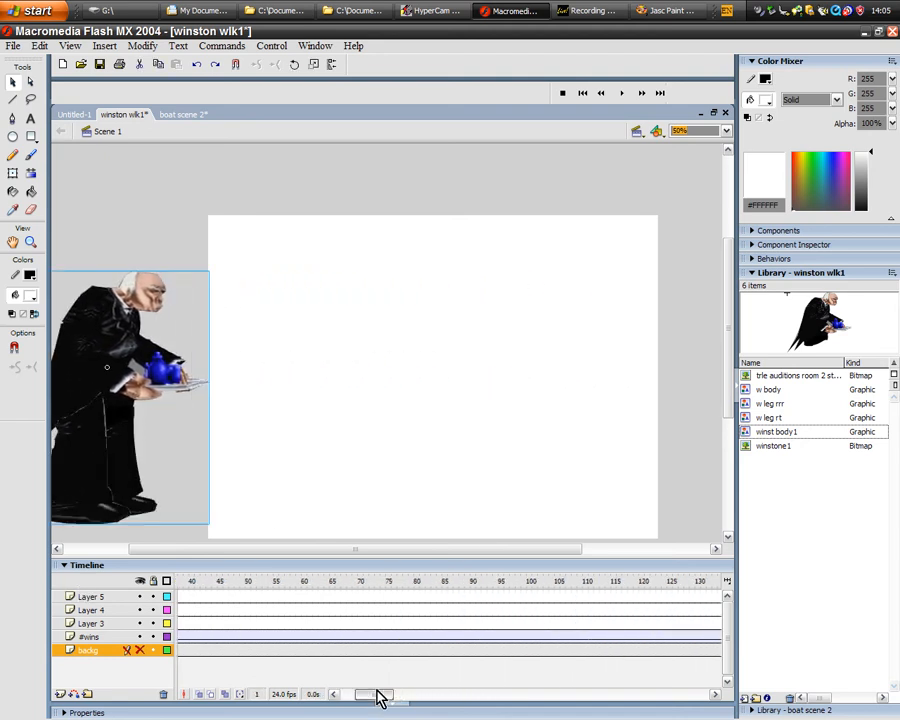
# - Switch to the boat scene 2 document, shrink its timeline area and look at the blonde woman's whole face
pyautogui.click(170, 116)
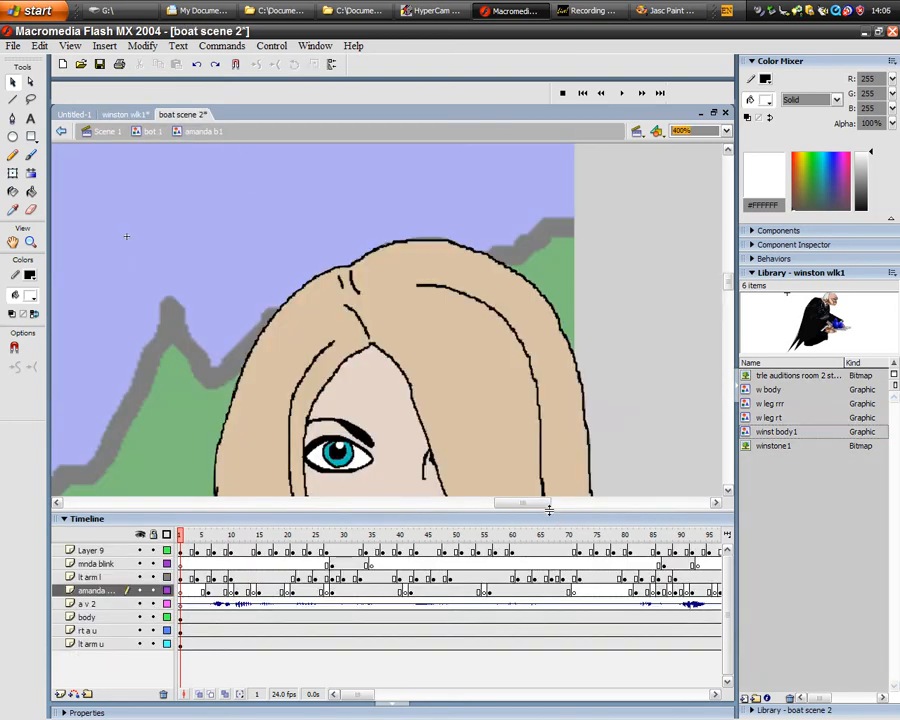
pyautogui.moveTo(550, 516); pyautogui.dragTo(550, 587)
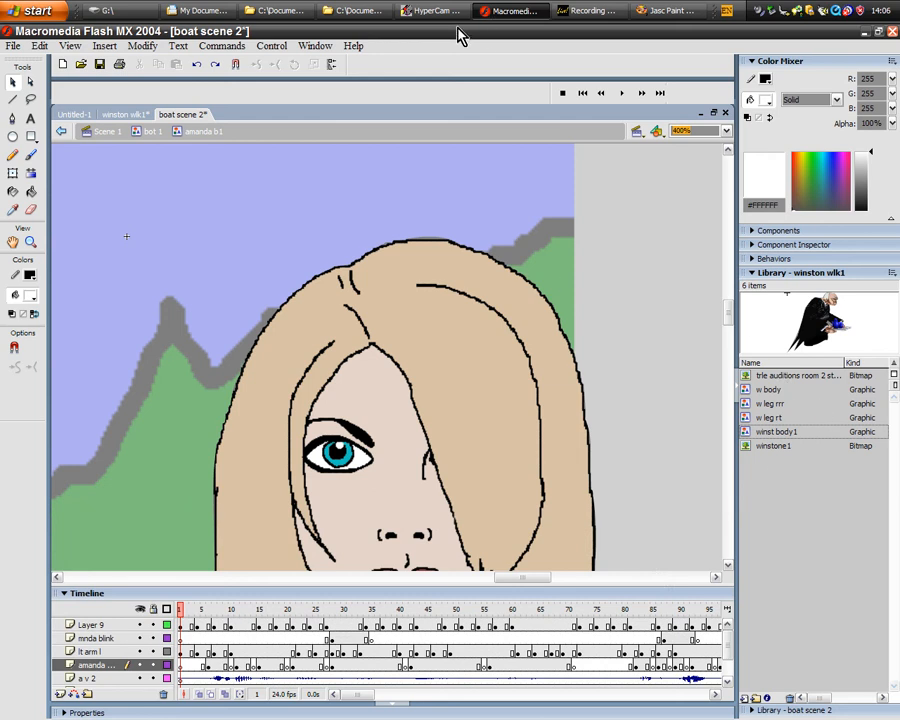
pyautogui.moveTo(732, 309); pyautogui.dragTo(731, 320)
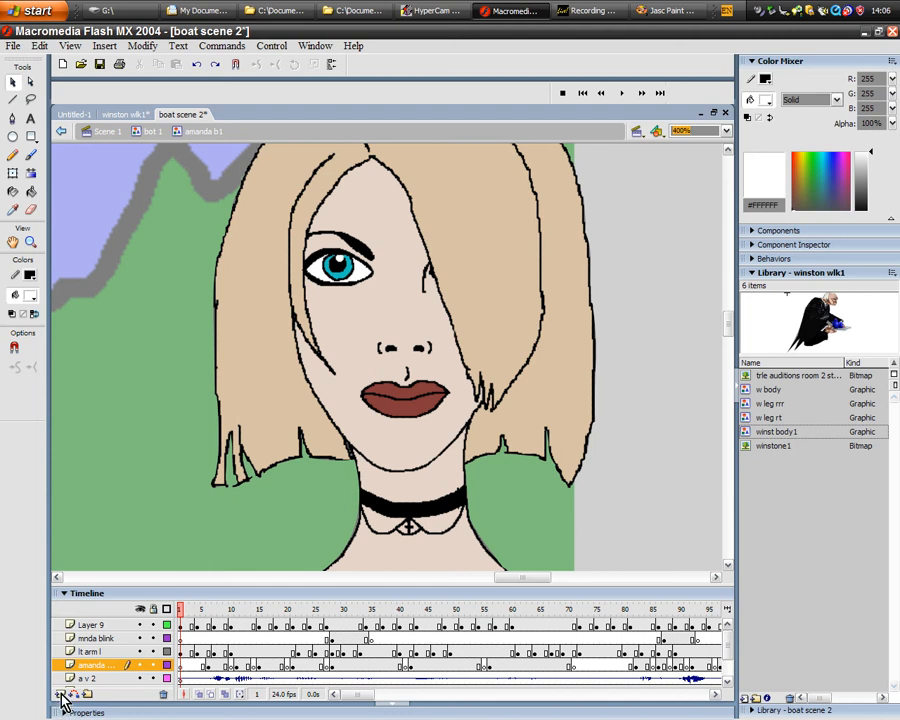
pyautogui.click(140, 625)
pyautogui.click(140, 652)
pyautogui.moveTo(729, 325); pyautogui.dragTo(629, 317)
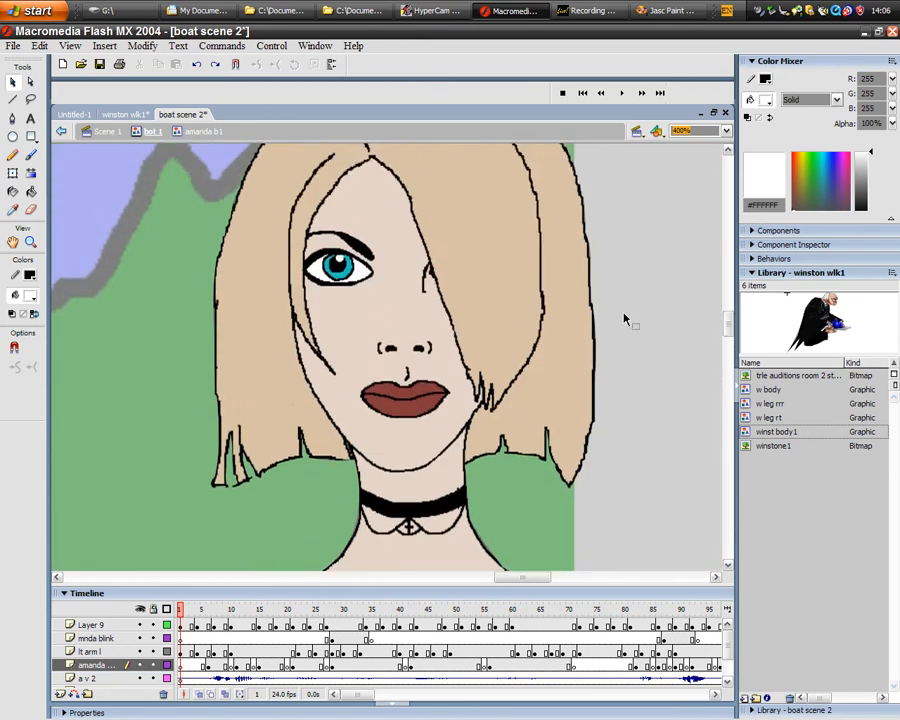
# - Switch to the blank Untitled-1 document and preview the w body, w leg rrr and w leg rt symbols from the winston wlk1 library
pyautogui.click(124, 115)
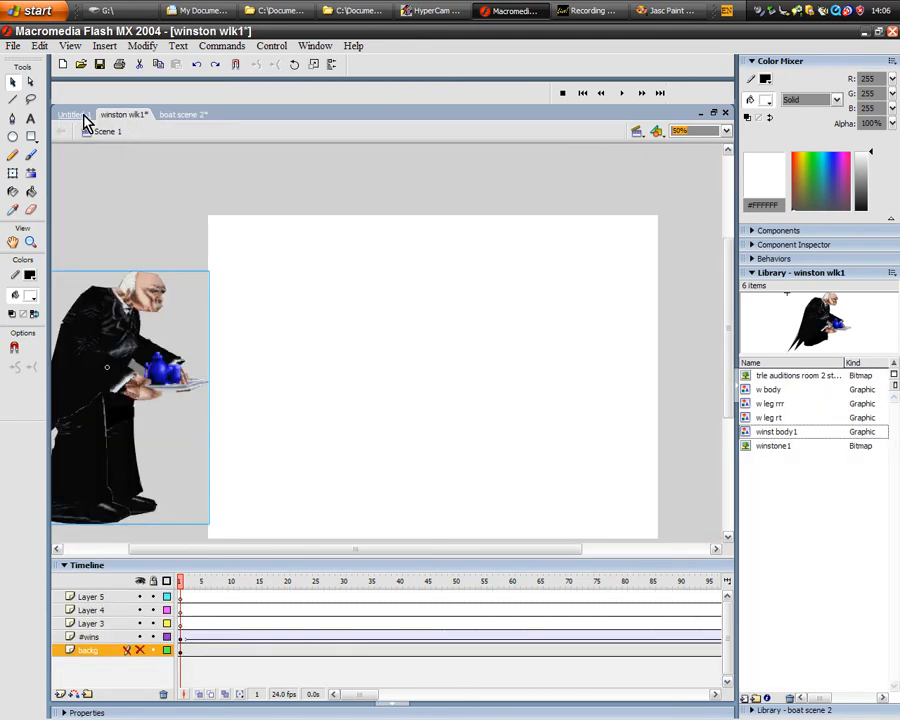
pyautogui.click(82, 117)
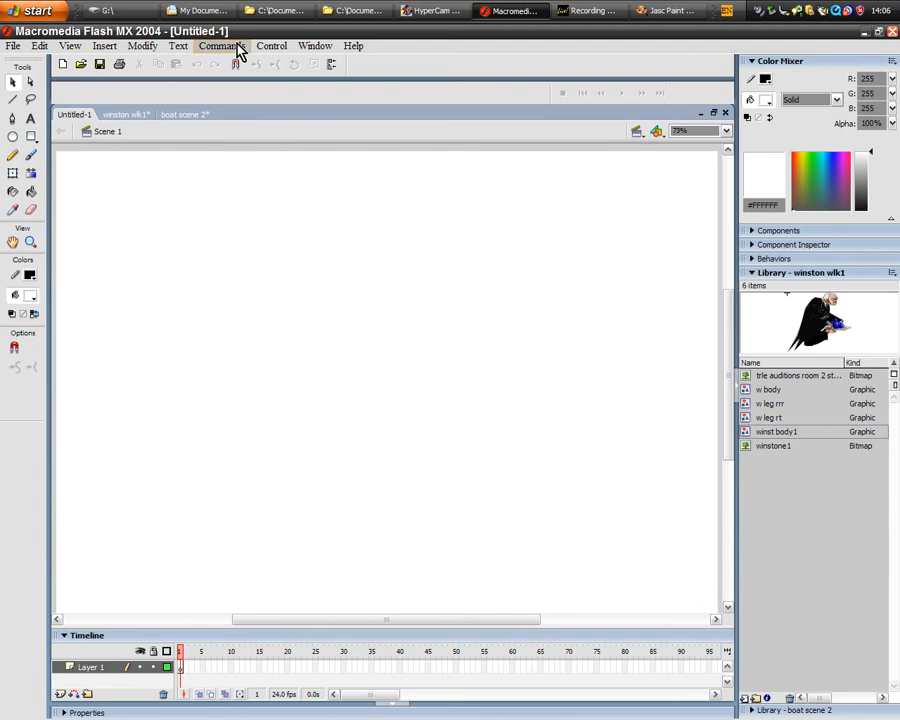
pyautogui.click(269, 48)
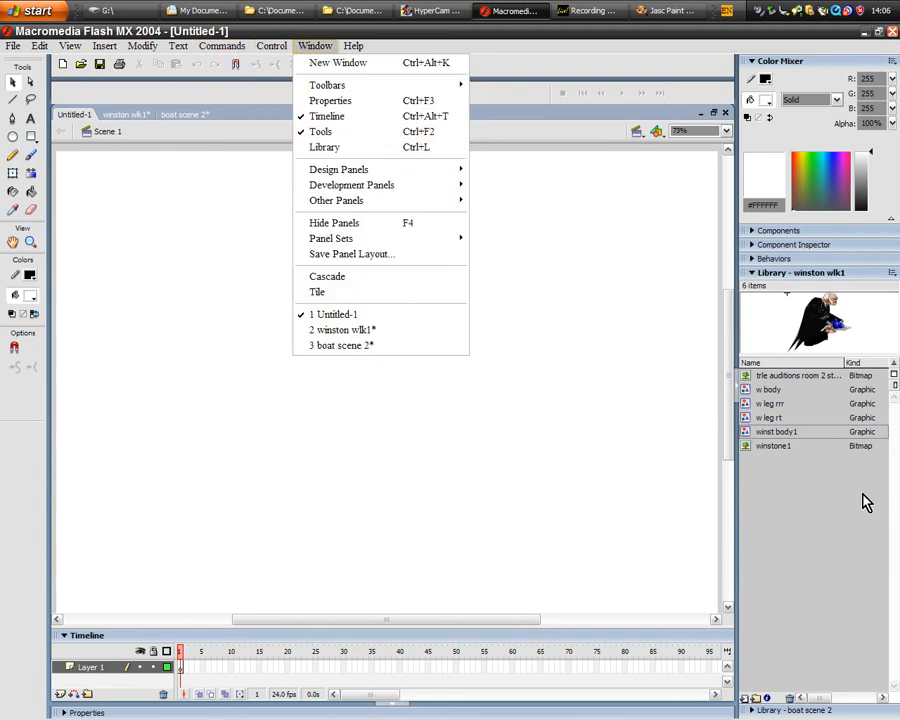
pyautogui.click(615, 58)
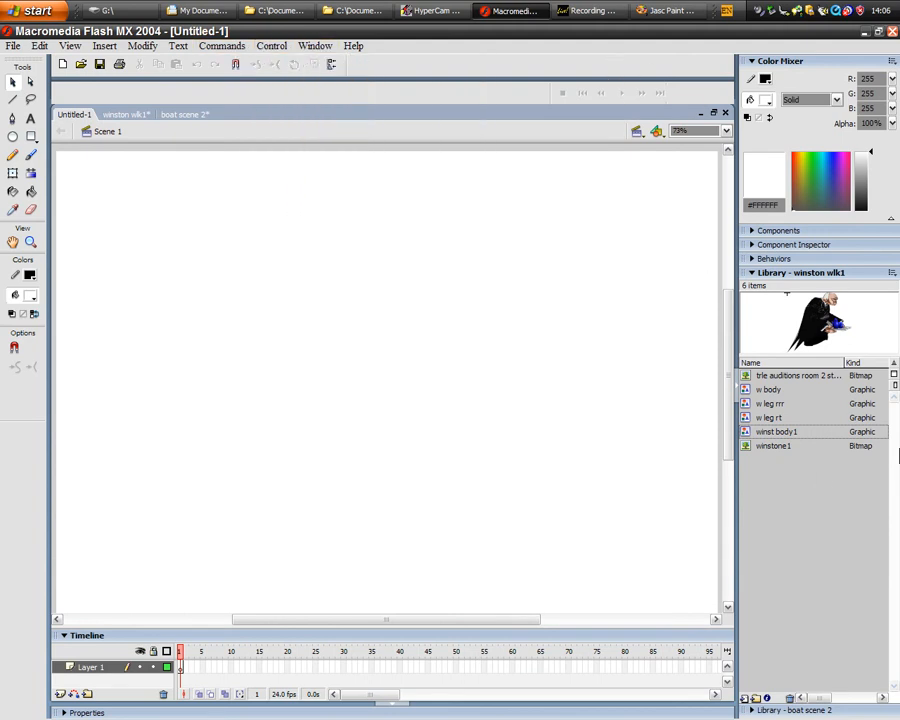
pyautogui.click(770, 394)
pyautogui.click(770, 404)
pyautogui.click(770, 417)
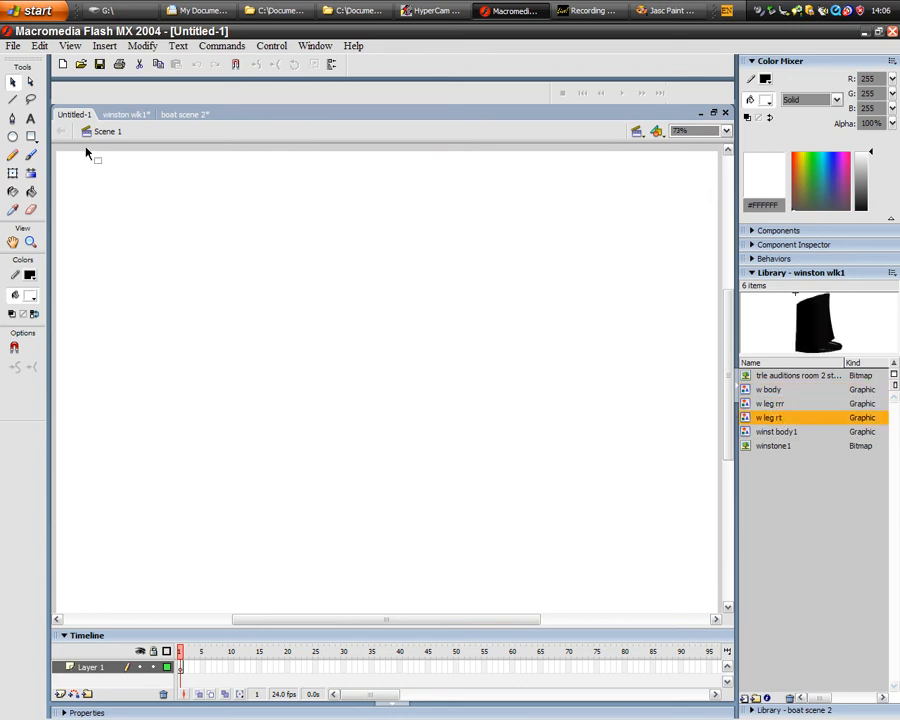
# - Switch back to boat scene 2 and leave the nested amanda b1 and bot 1 symbols to reach Scene 1
pyautogui.click(125, 115)
pyautogui.click(178, 115)
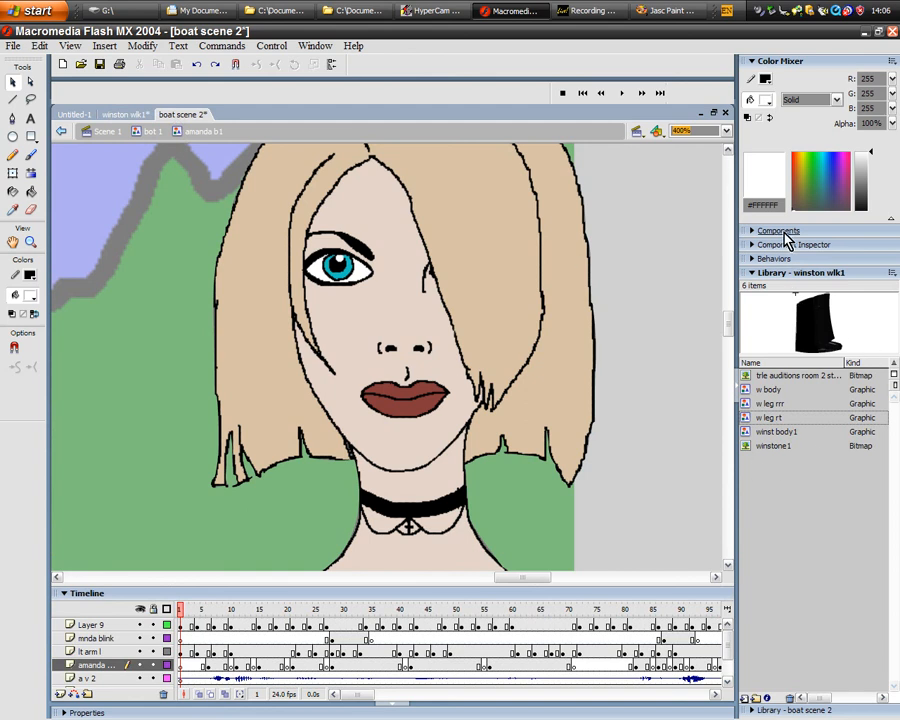
pyautogui.click(785, 277)
pyautogui.click(785, 279)
pyautogui.click(62, 134)
pyautogui.click(64, 137)
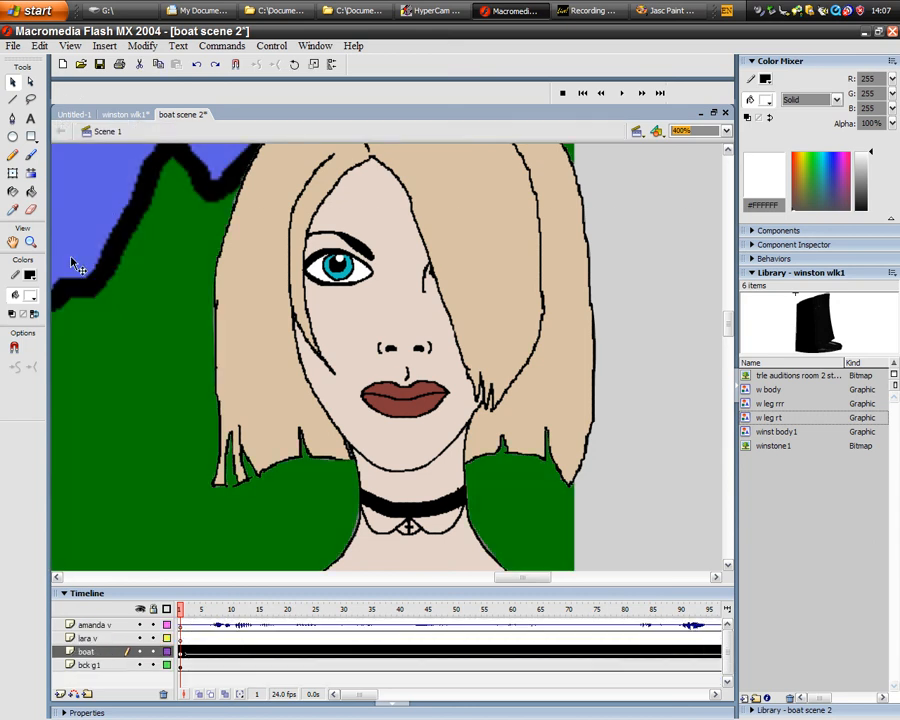
# - Zoom the stage out to 100% and look at the brown-haired and short-haired blonde women sitting in the boat
pyautogui.click(31, 242)
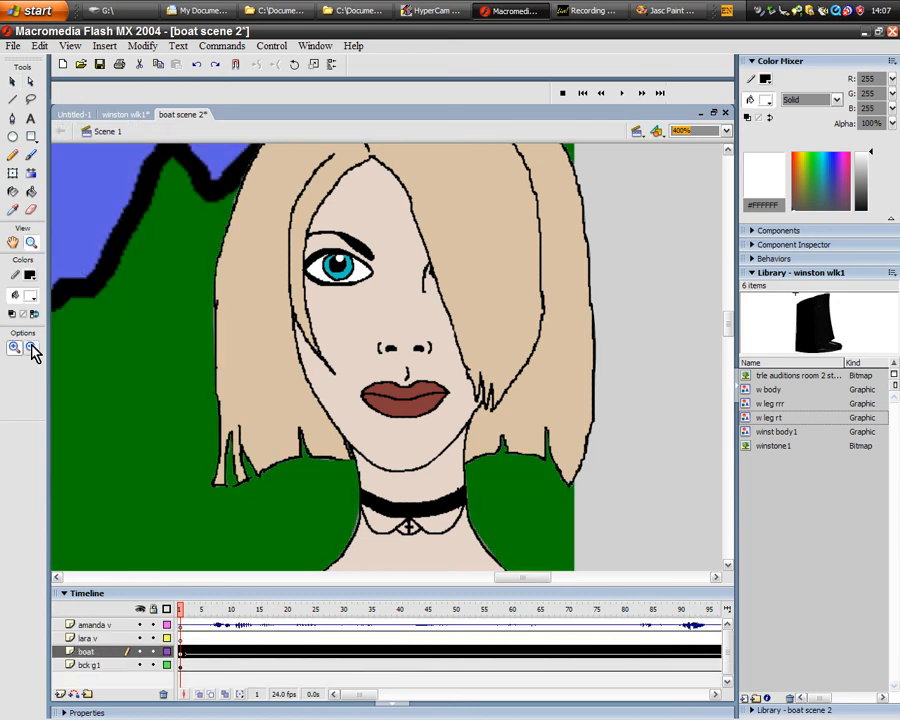
pyautogui.click(615, 427)
pyautogui.click(596, 426)
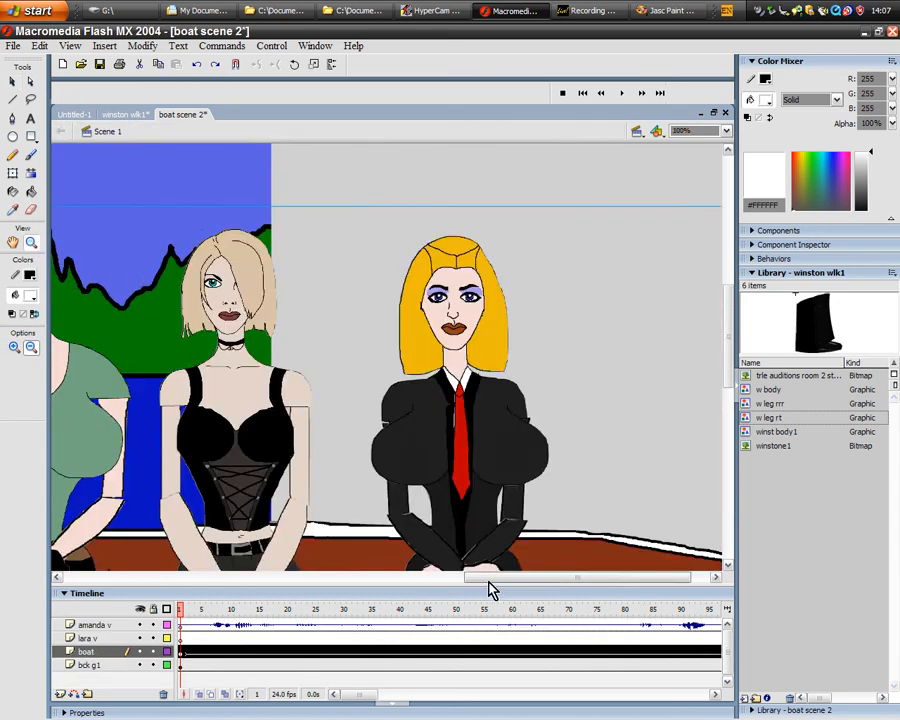
pyautogui.moveTo(488, 583); pyautogui.dragTo(399, 566)
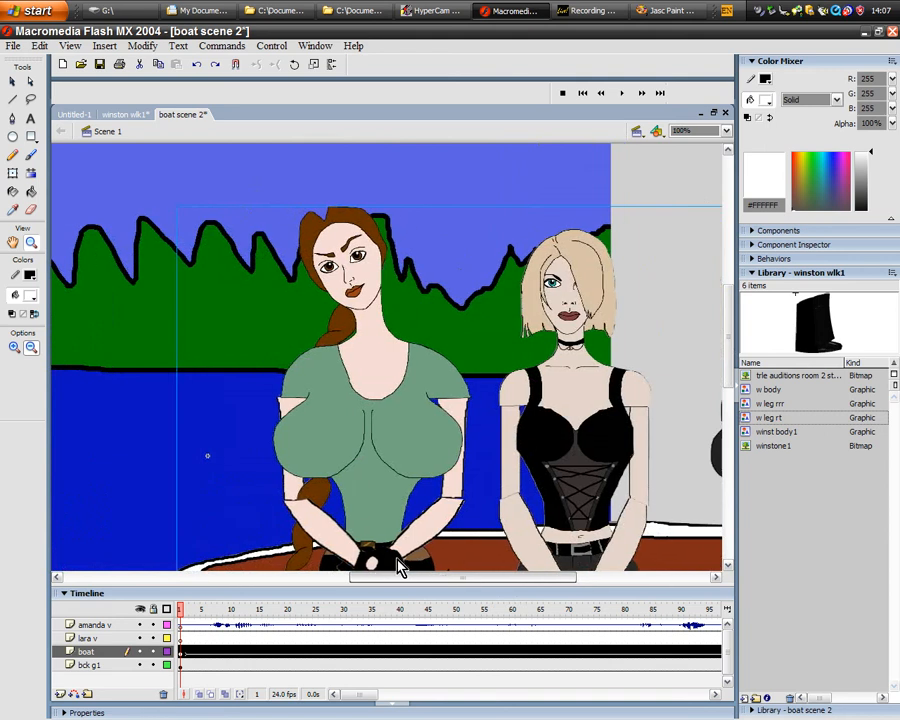
# - Collapse the timeline area and zoom out to 50% so the whole boat with its three passengers is in view
pyautogui.click(338, 596)
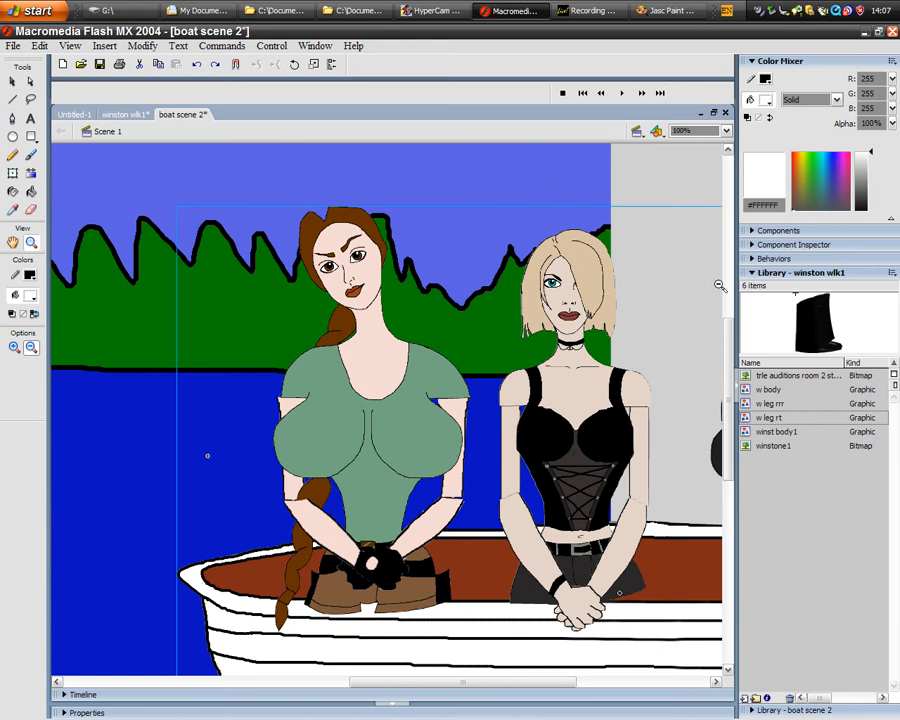
pyautogui.moveTo(729, 358)
pyautogui.mouseDown()
pyautogui.moveTo(727, 398)
pyautogui.moveTo(728, 366)
pyautogui.mouseUp()
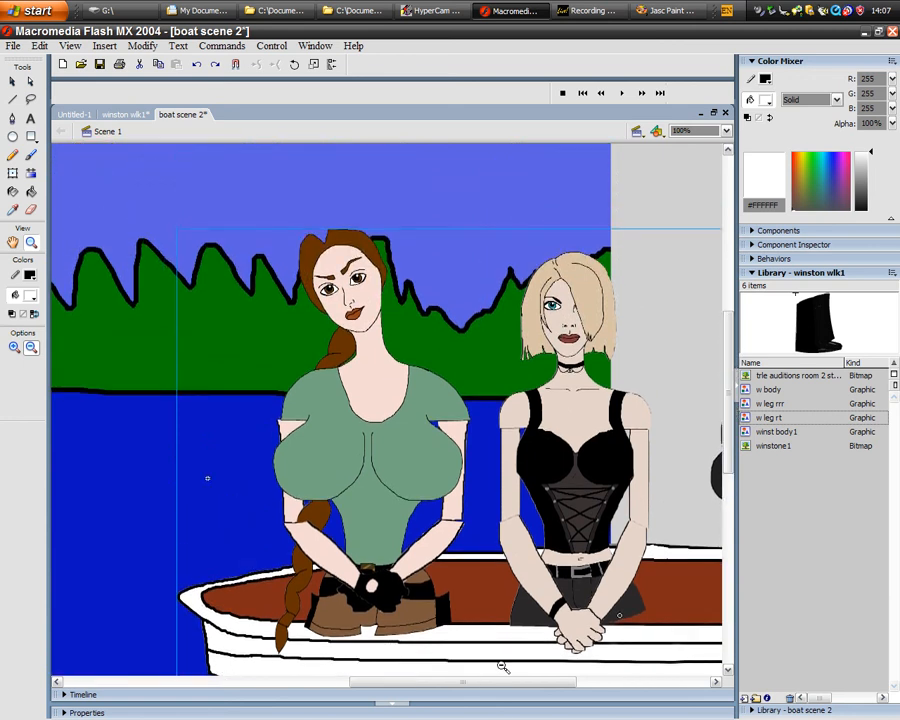
pyautogui.moveTo(506, 689)
pyautogui.mouseDown()
pyautogui.moveTo(402, 689)
pyautogui.moveTo(512, 690)
pyautogui.mouseUp()
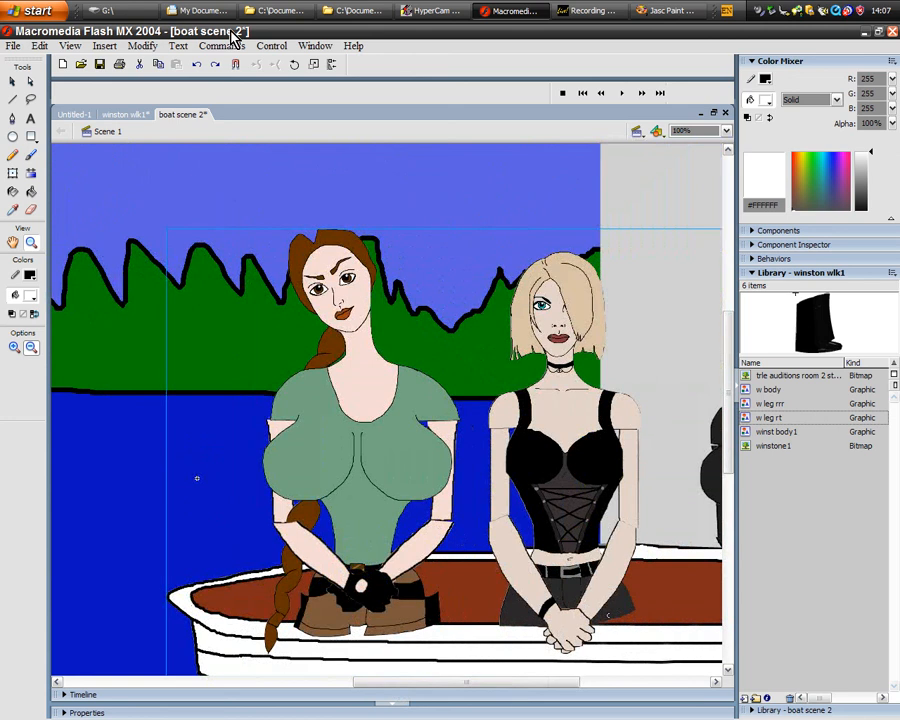
pyautogui.click(14, 346)
pyautogui.click(31, 346)
pyautogui.click(450, 420)
pyautogui.scroll(-3, 727, 397)
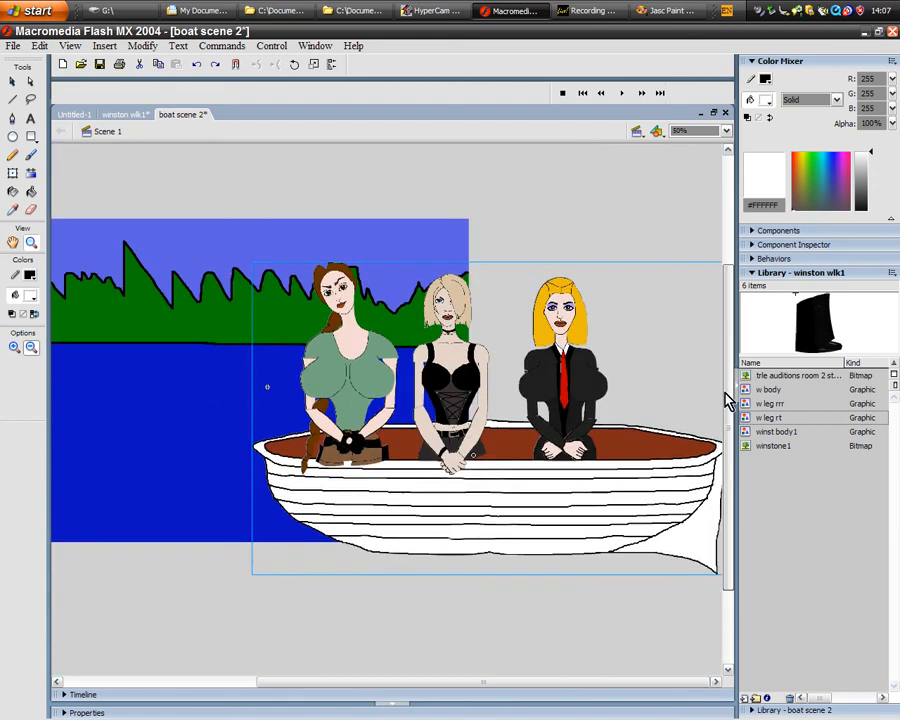